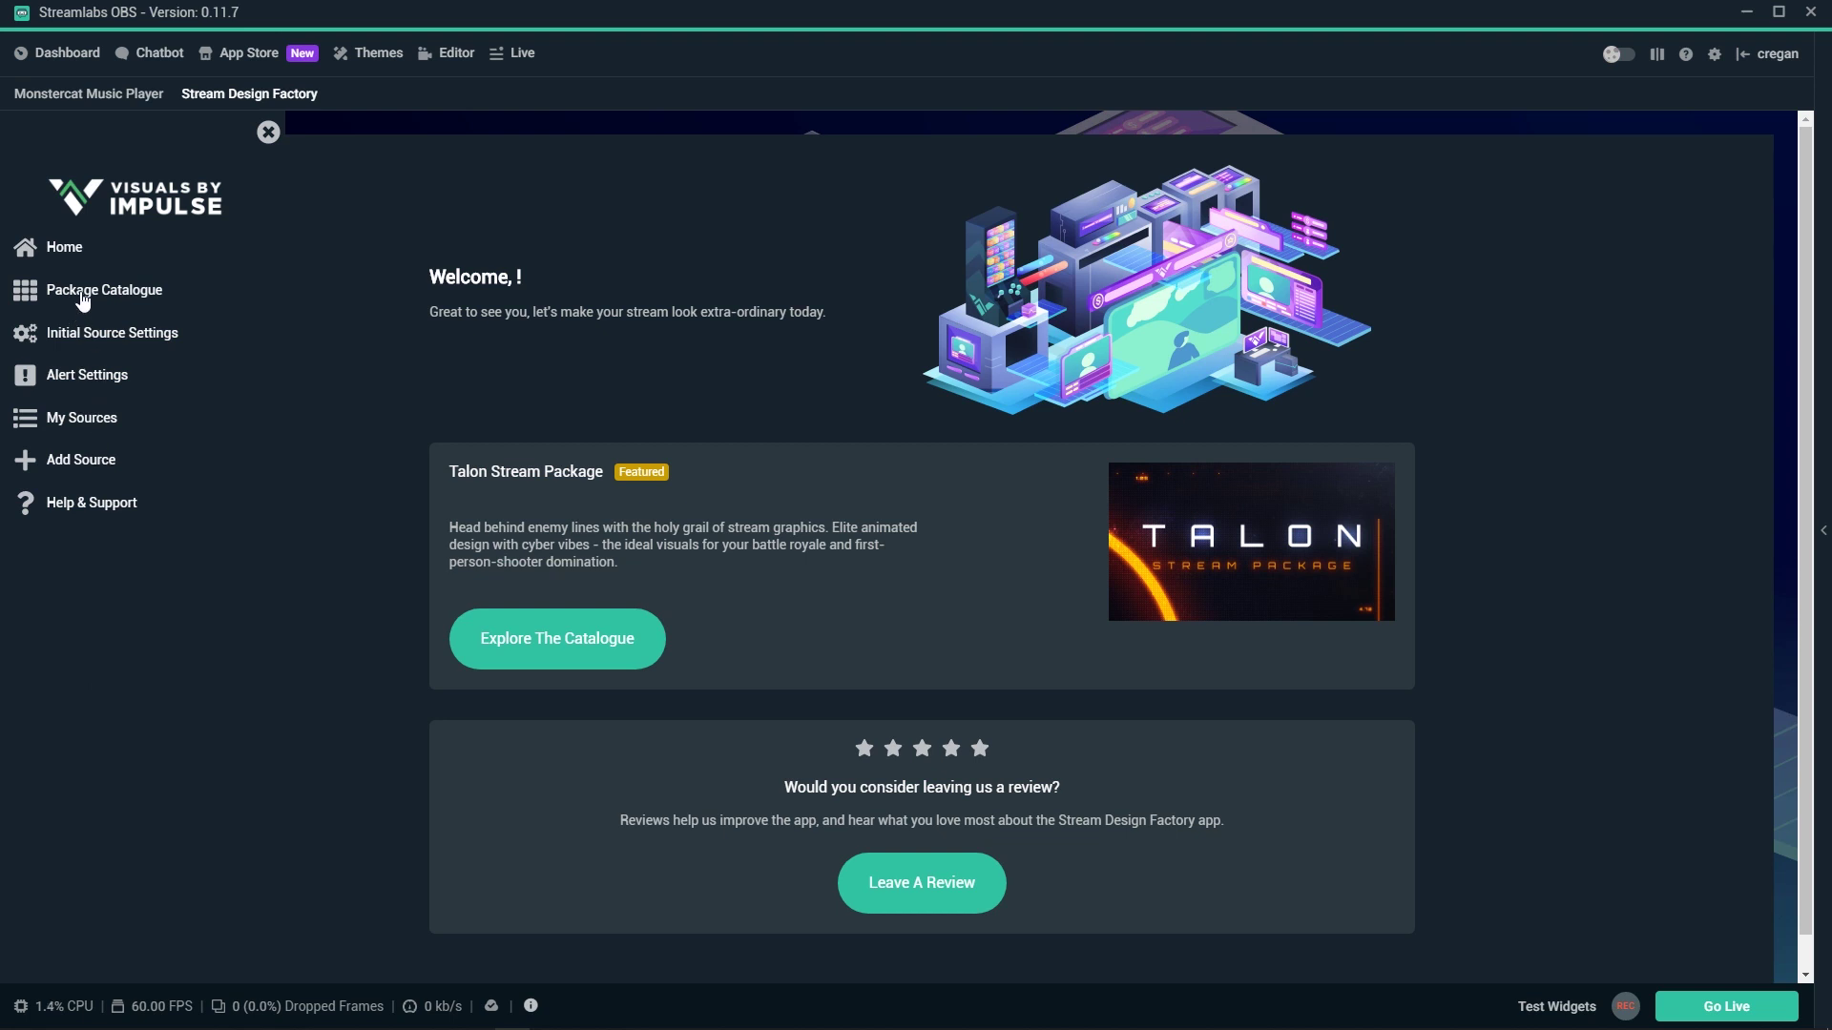
Open the package catalogue listing Pilot, Aqua, Redline, VHS, Talon and Boost
left_click(487, 642)
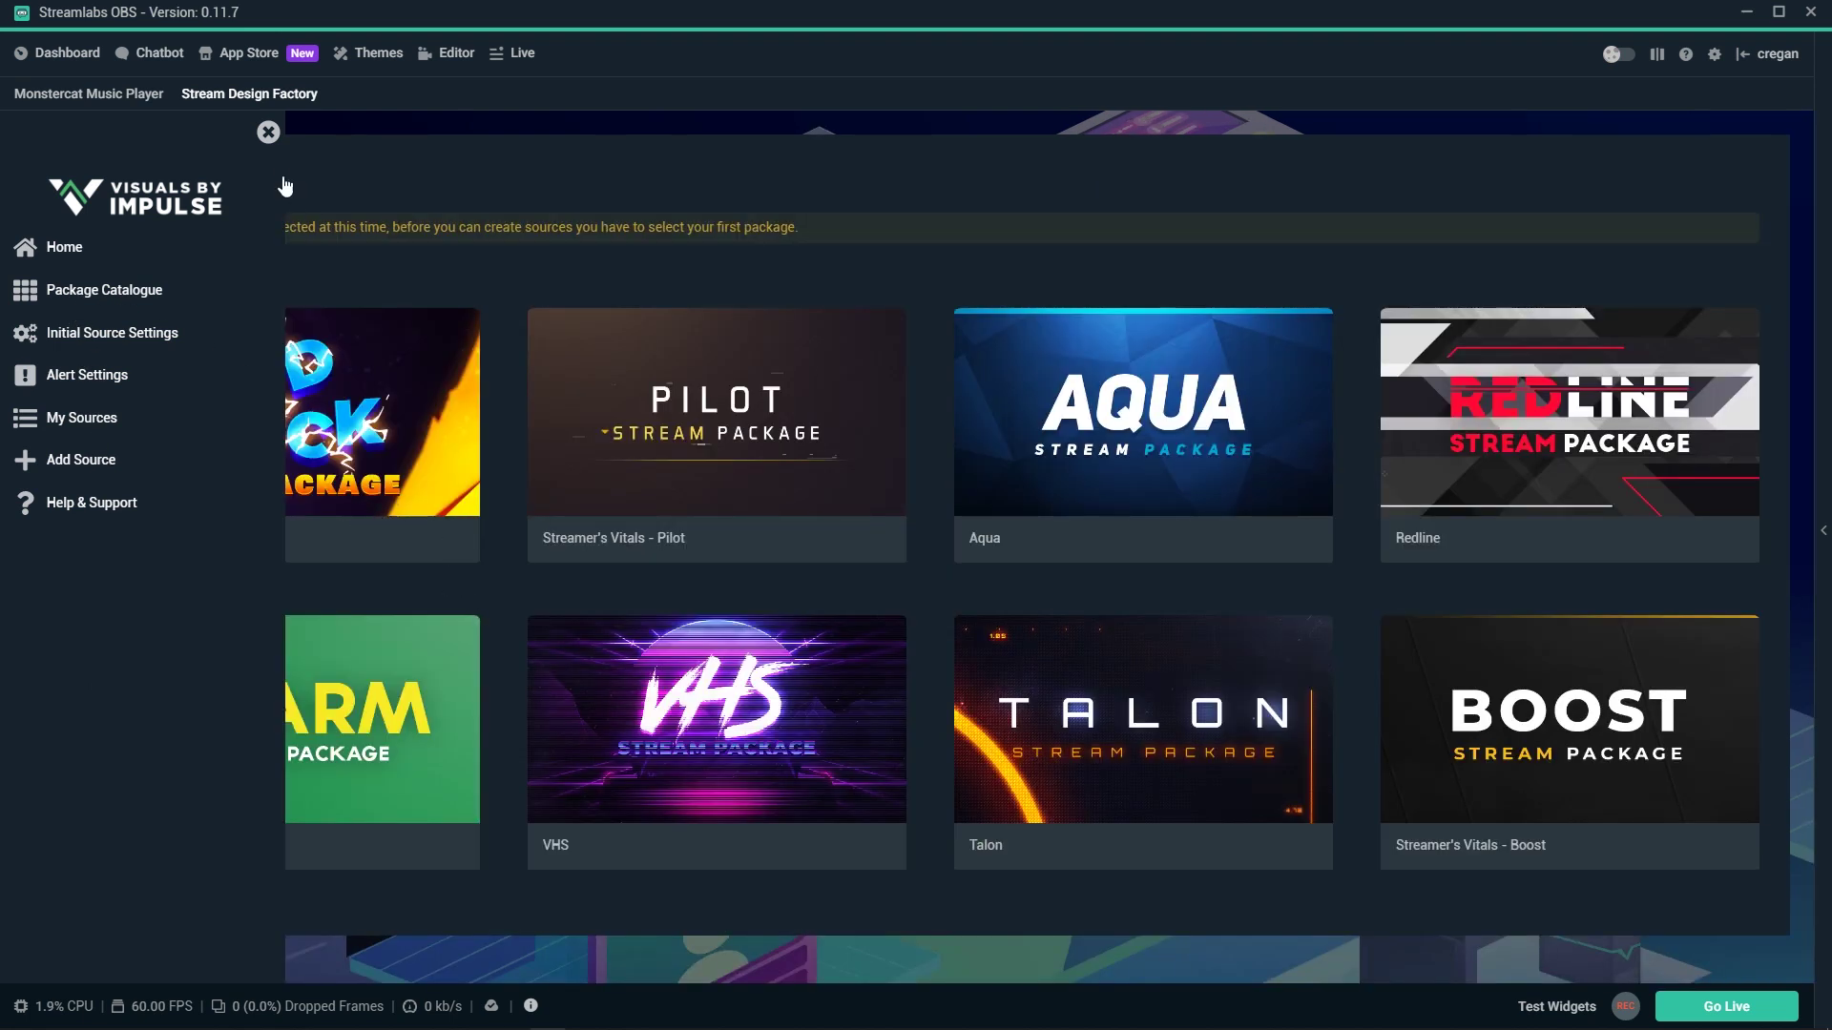
Preview Talon's overlay, webcam and alert layouts, select Talon, then go to Initial Source Settings
left_click(269, 132)
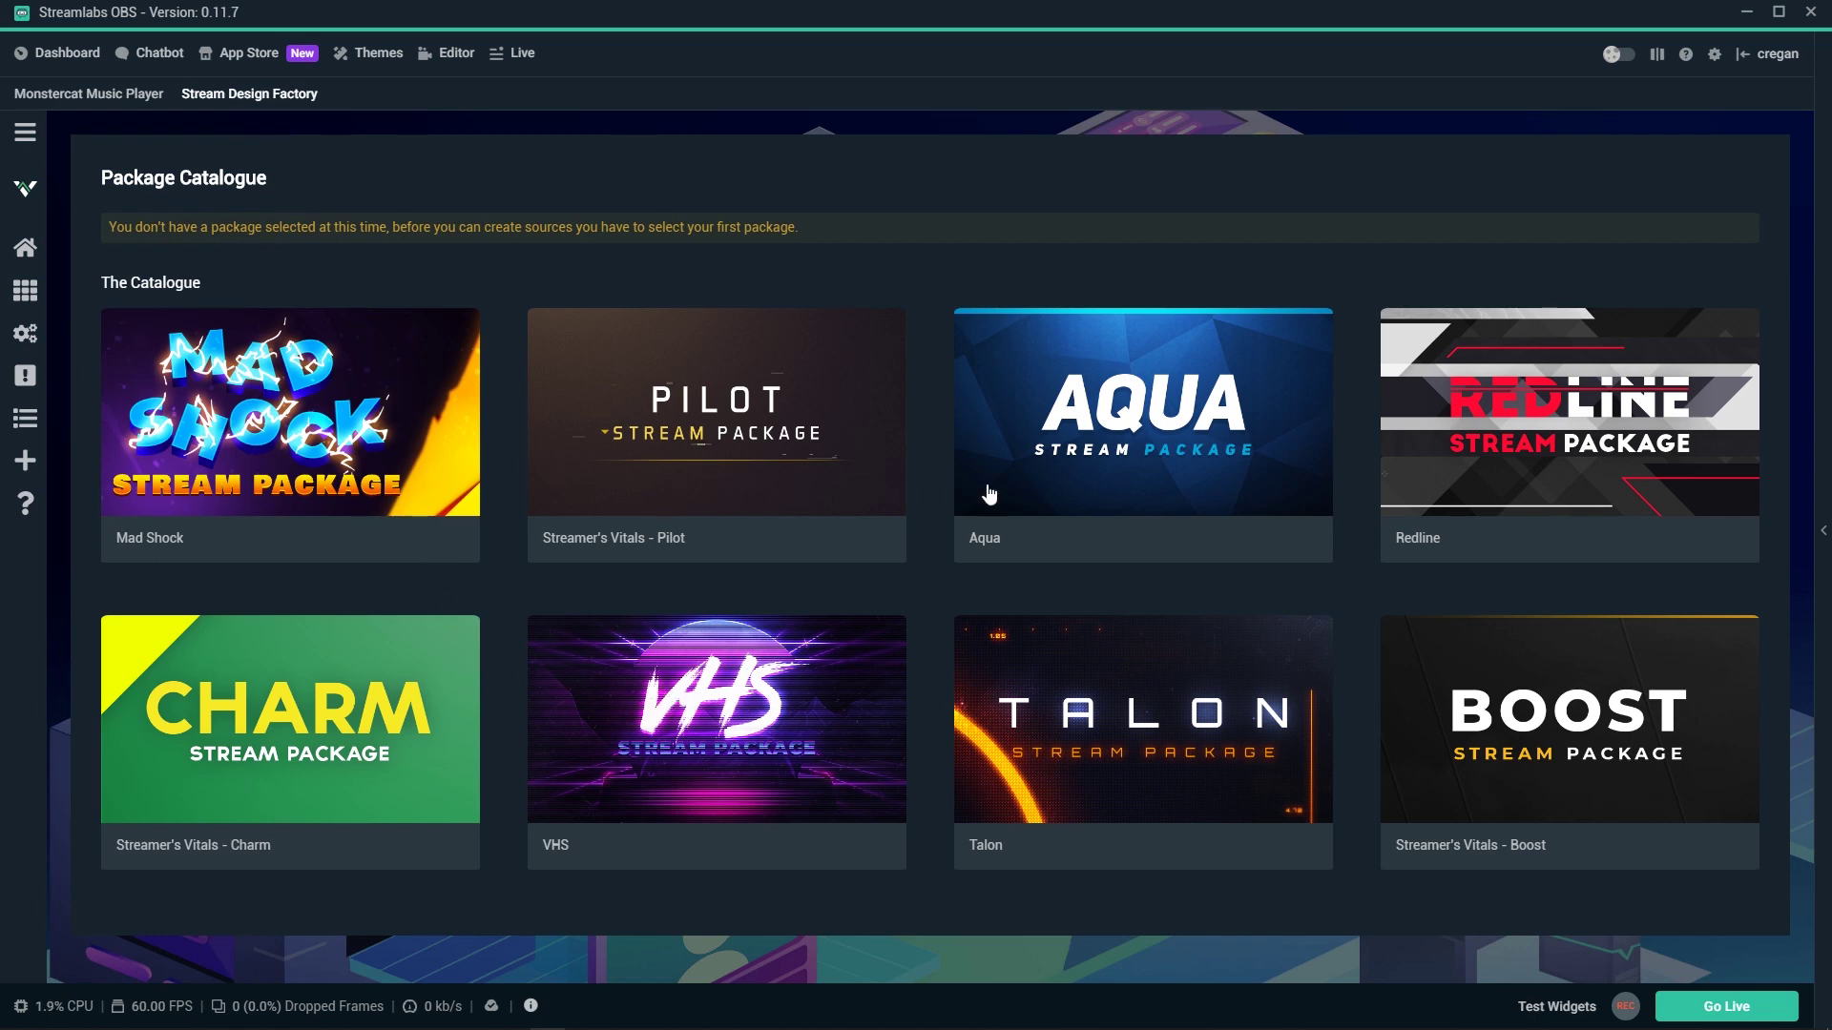
left_click(1205, 687)
scroll(1195, 572, "down", 1)
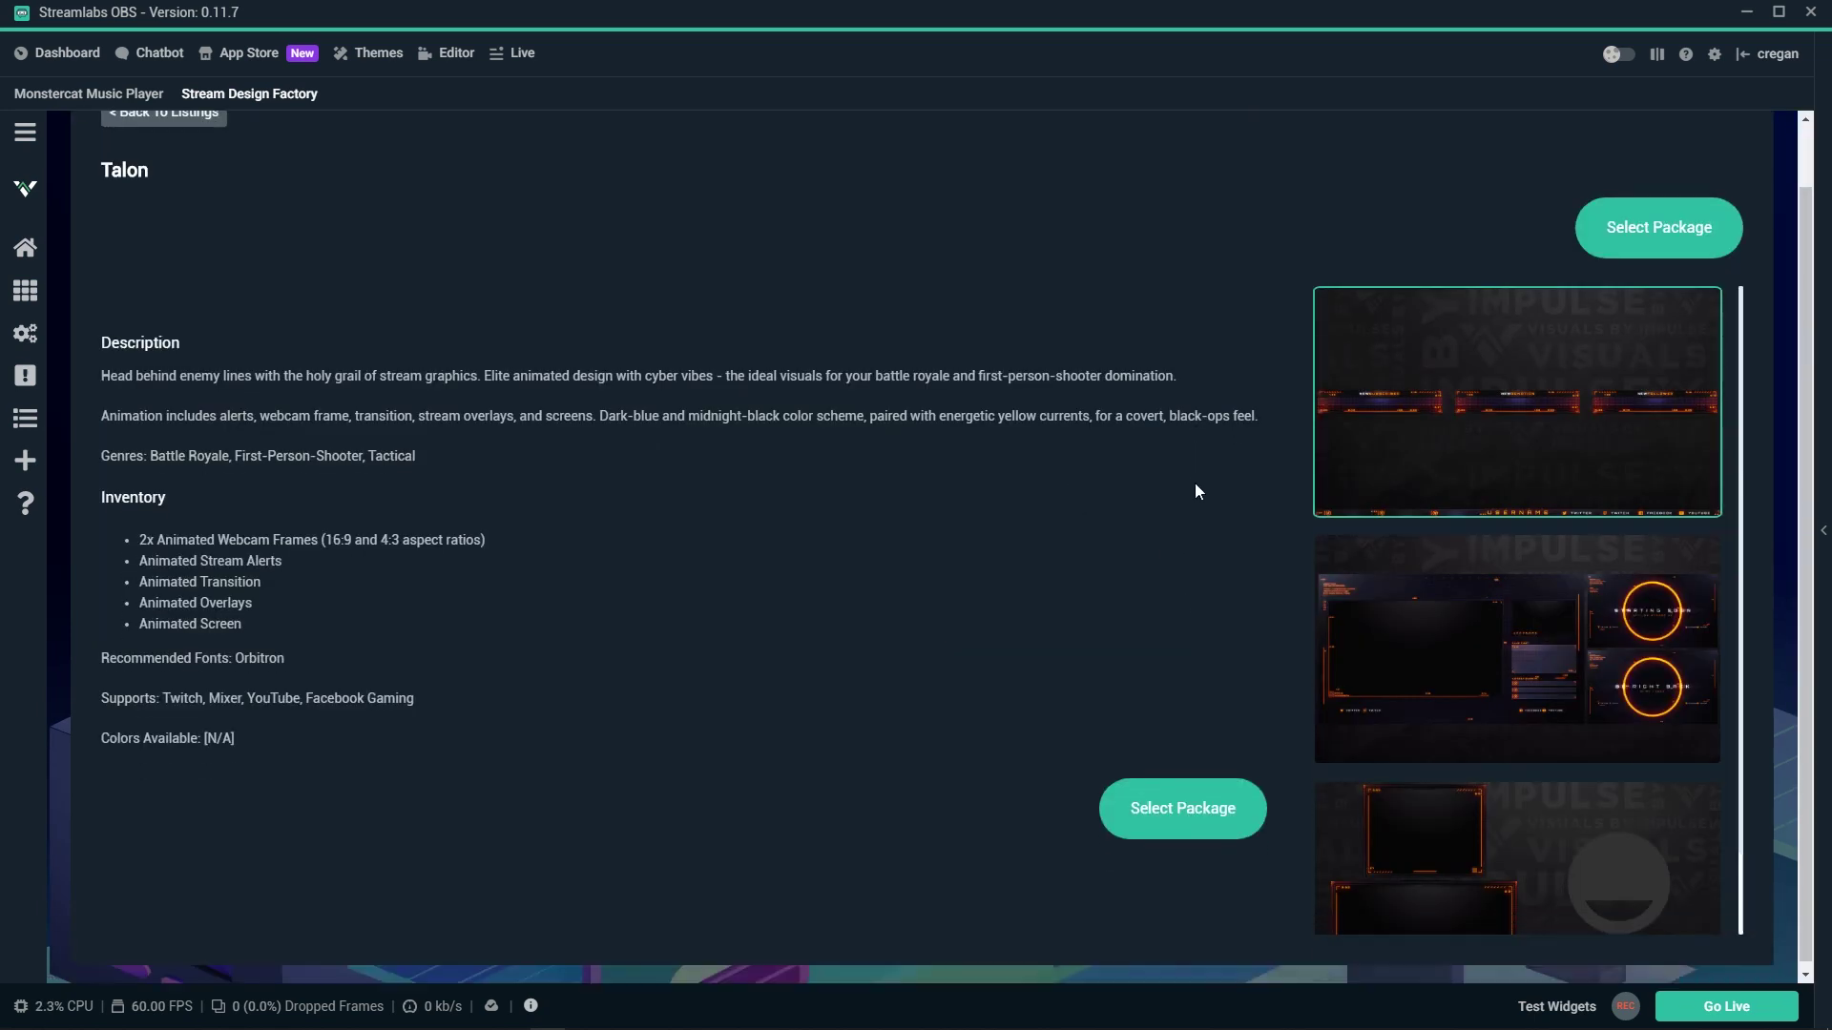
left_click(1390, 638)
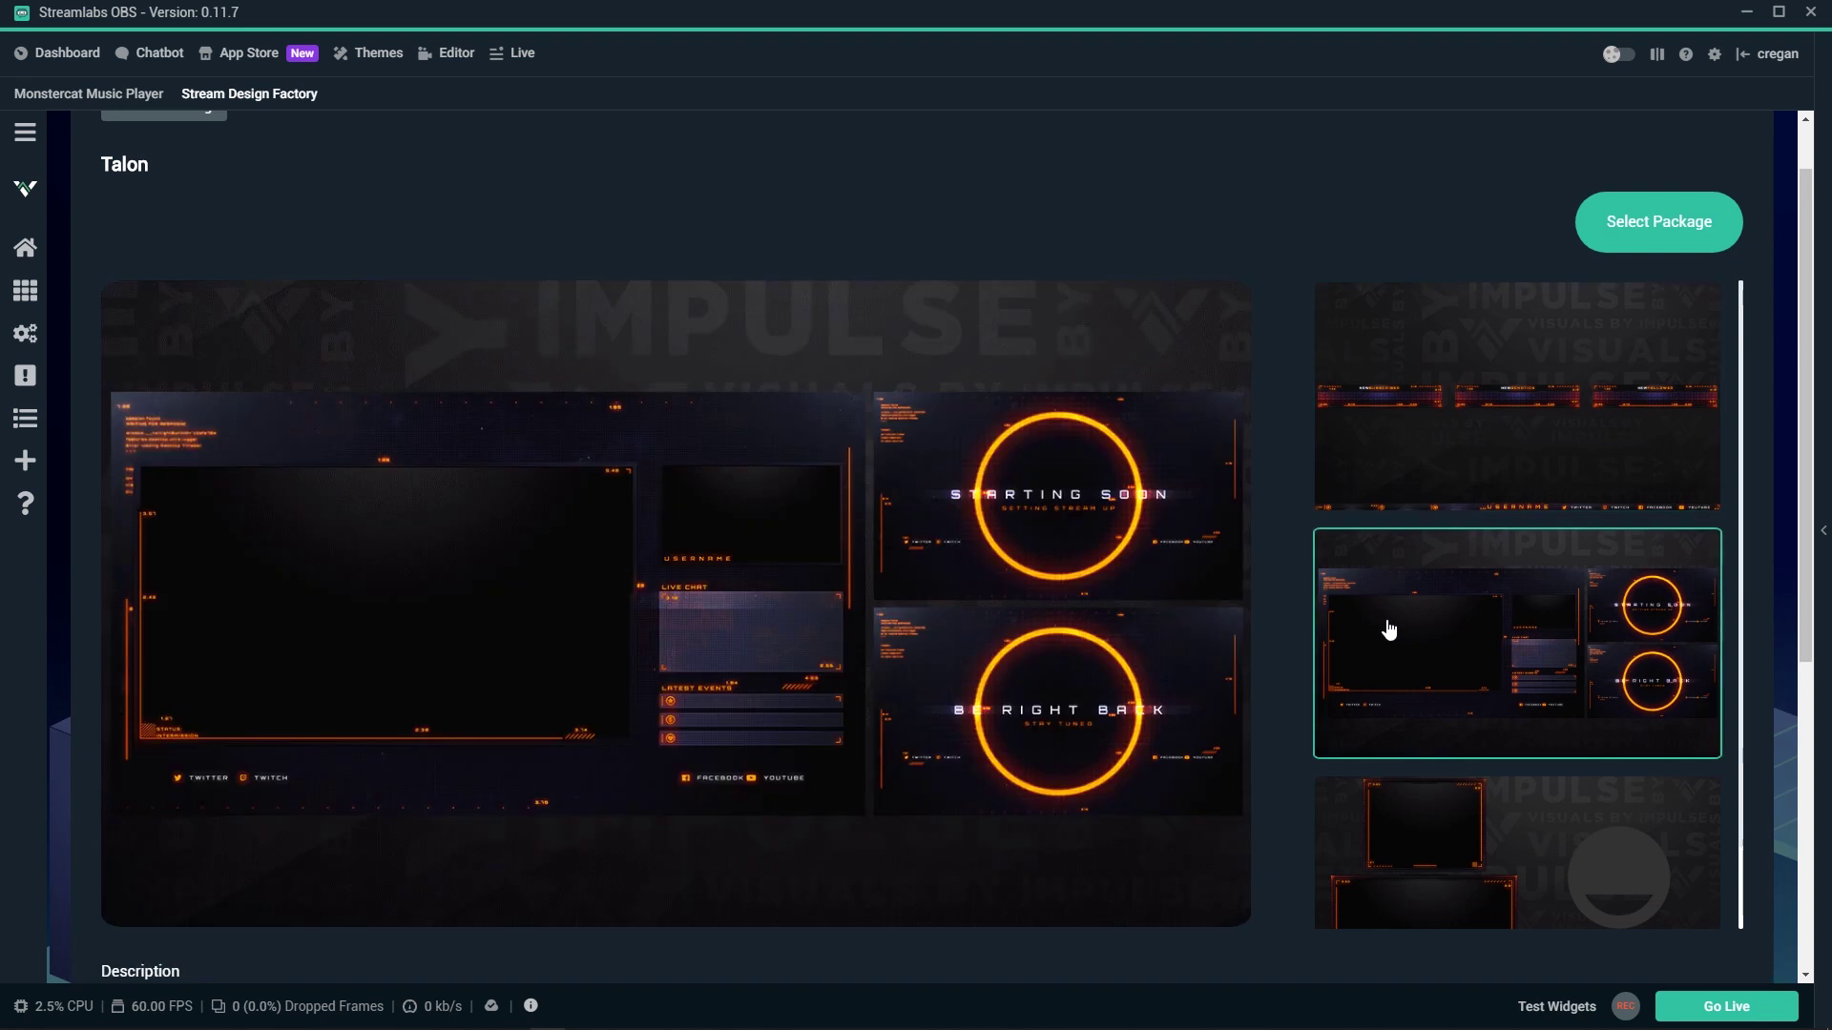
left_click(1453, 827)
left_click(1491, 443)
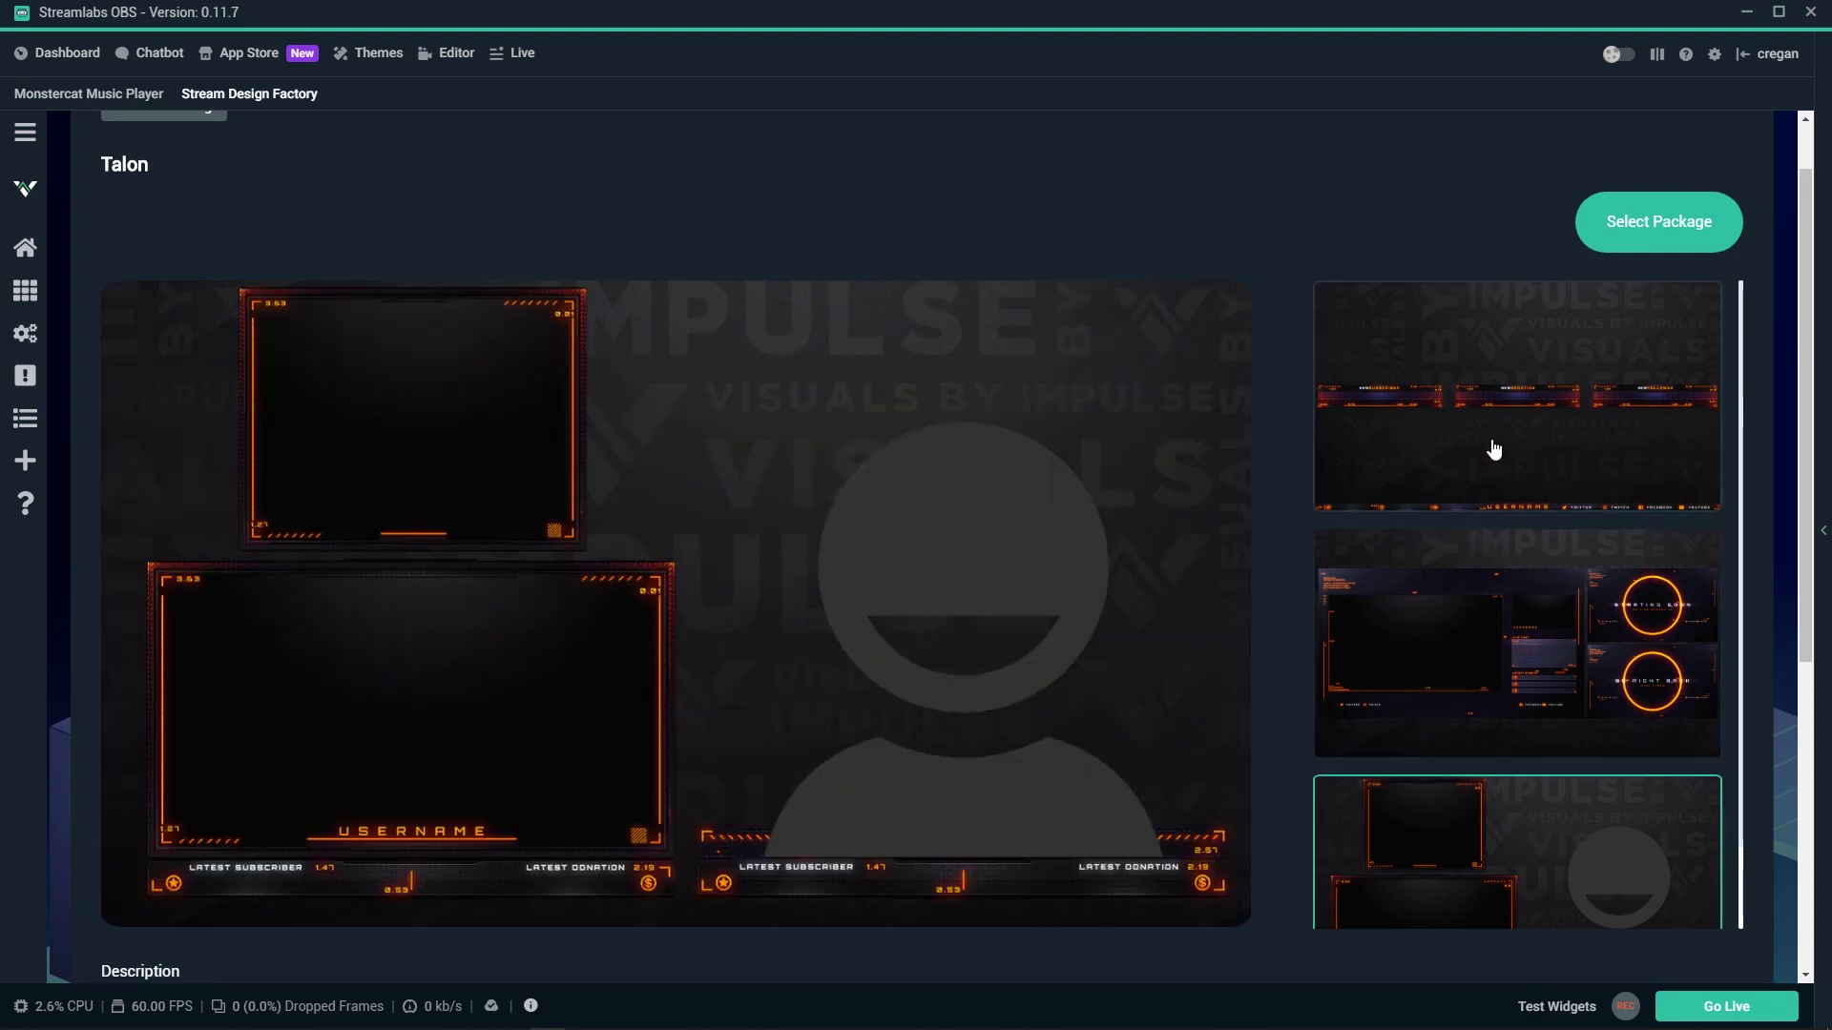
left_click(1681, 221)
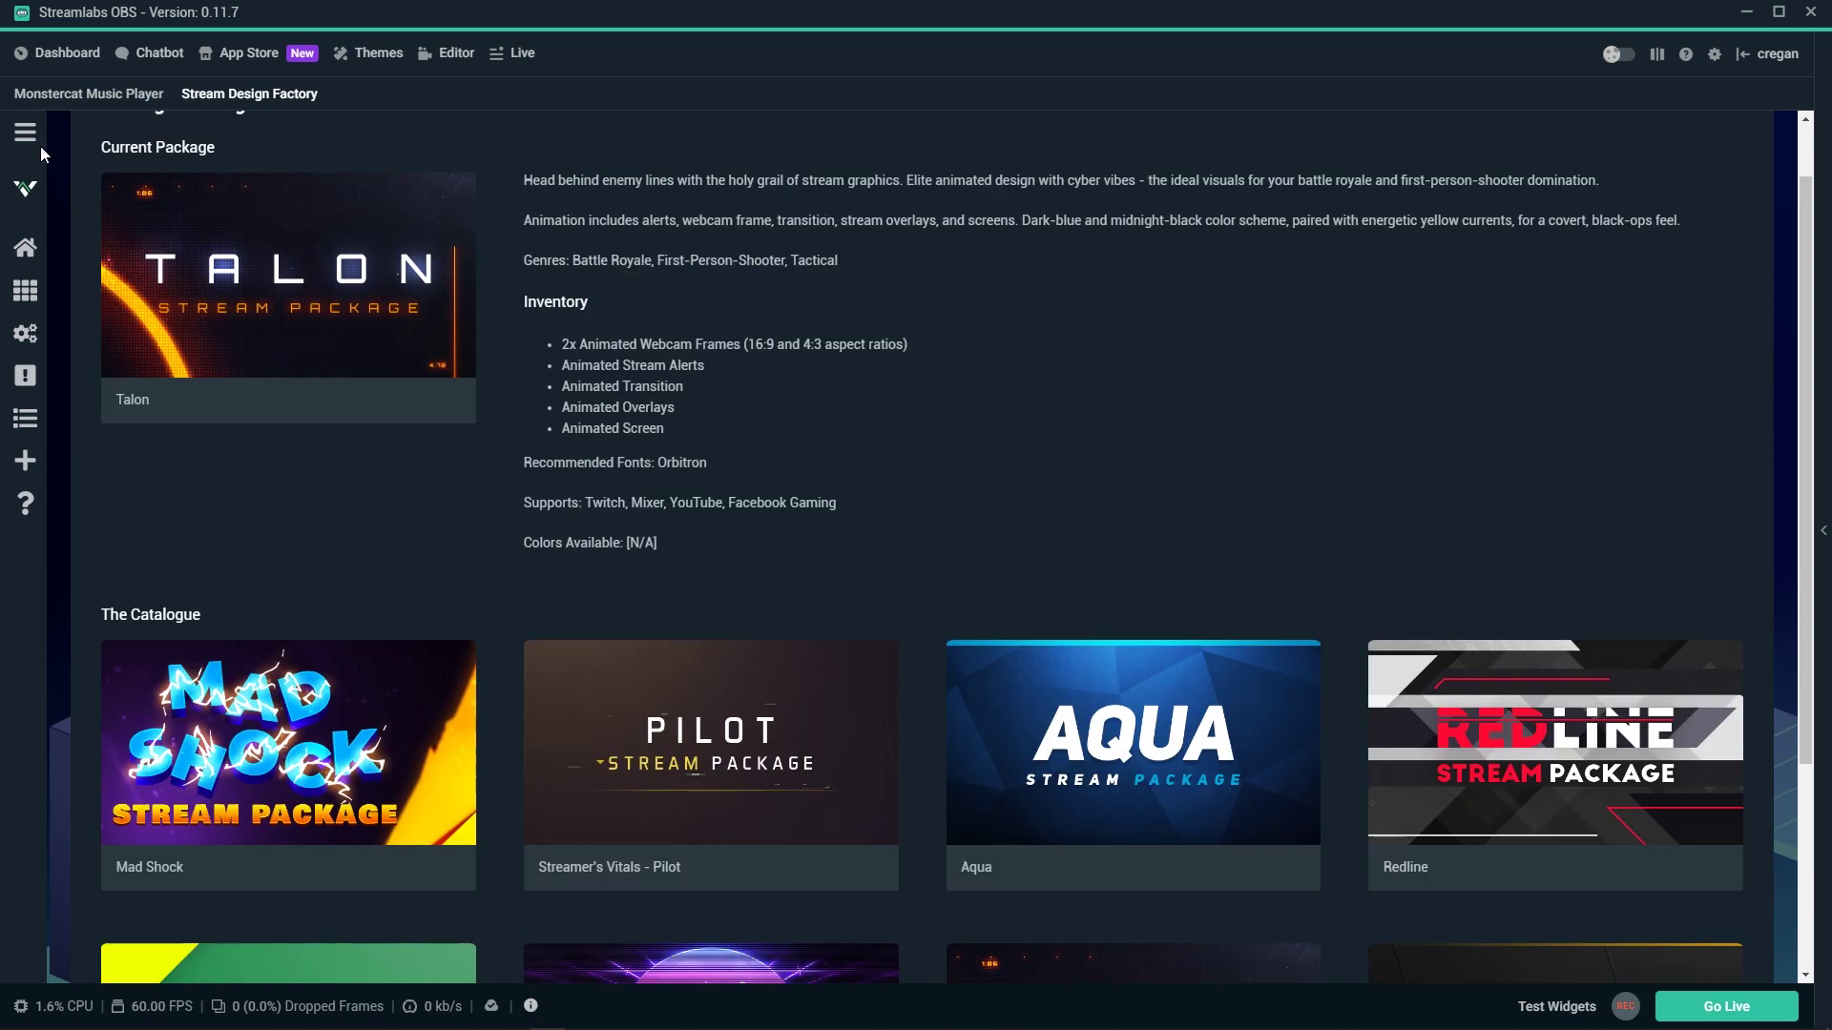
scroll(161, 335, "up", 2)
left_click(27, 132)
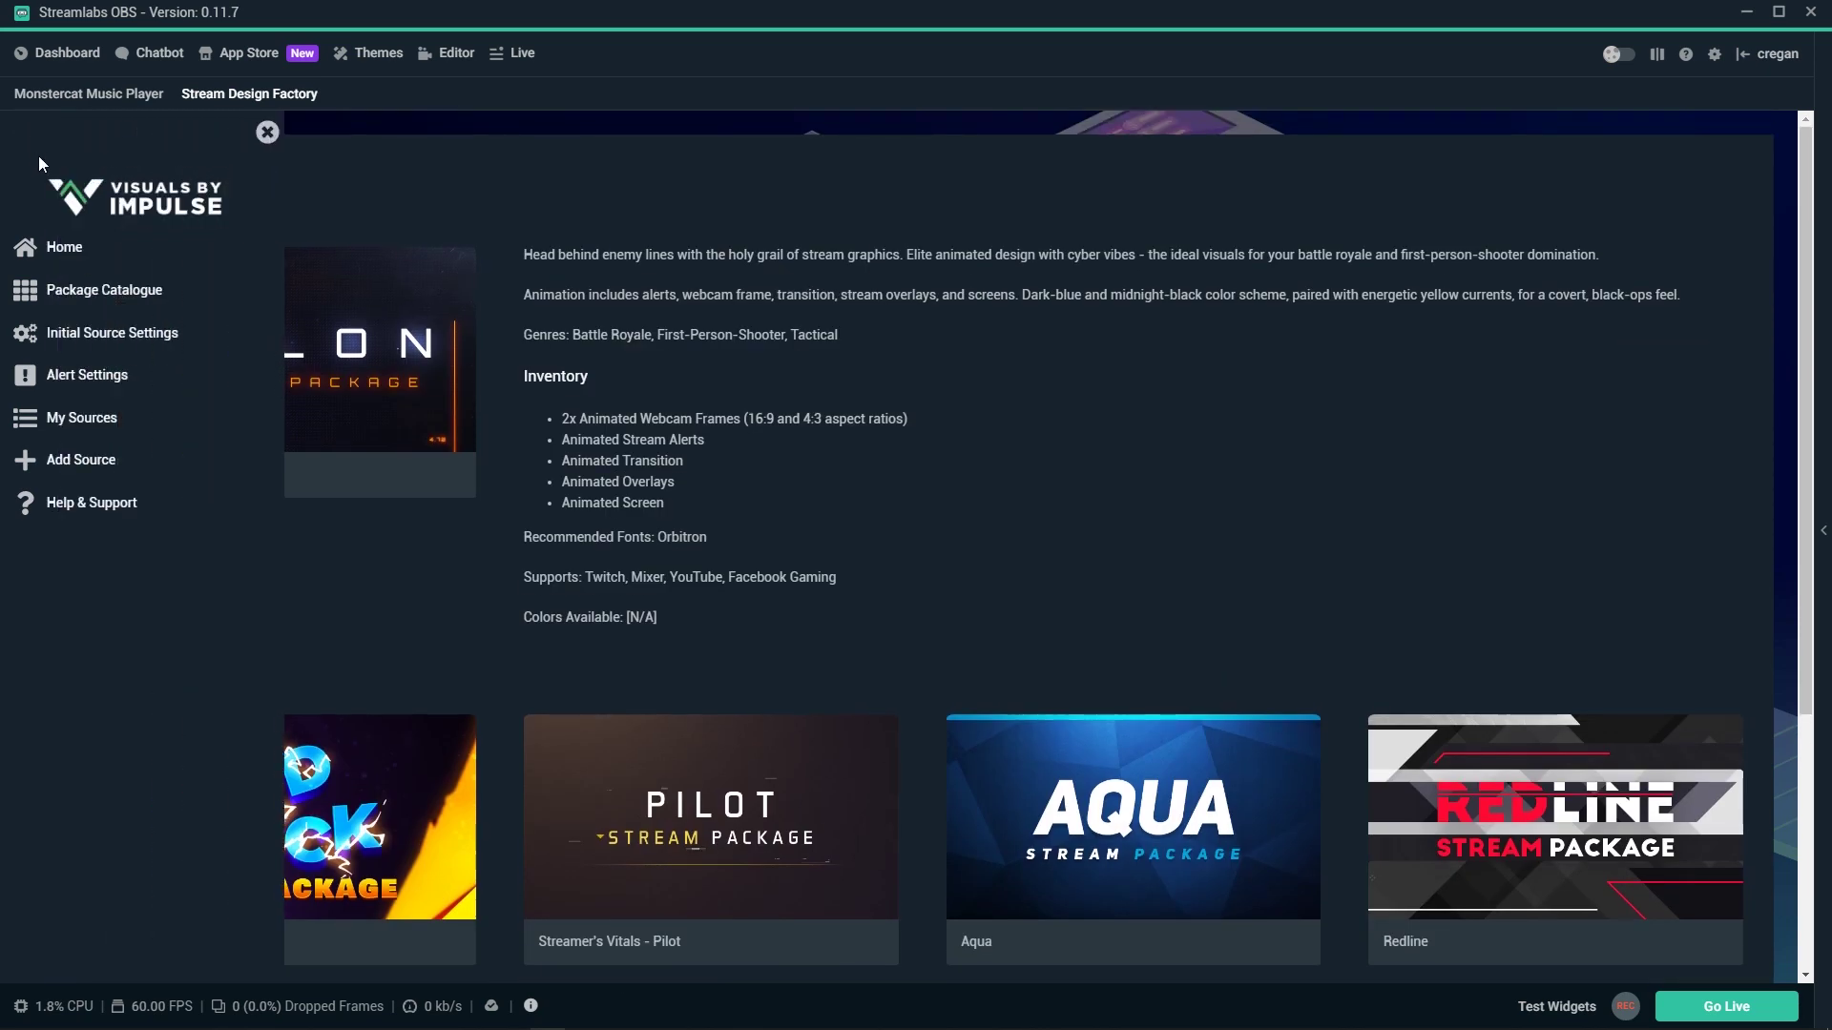
left_click(64, 333)
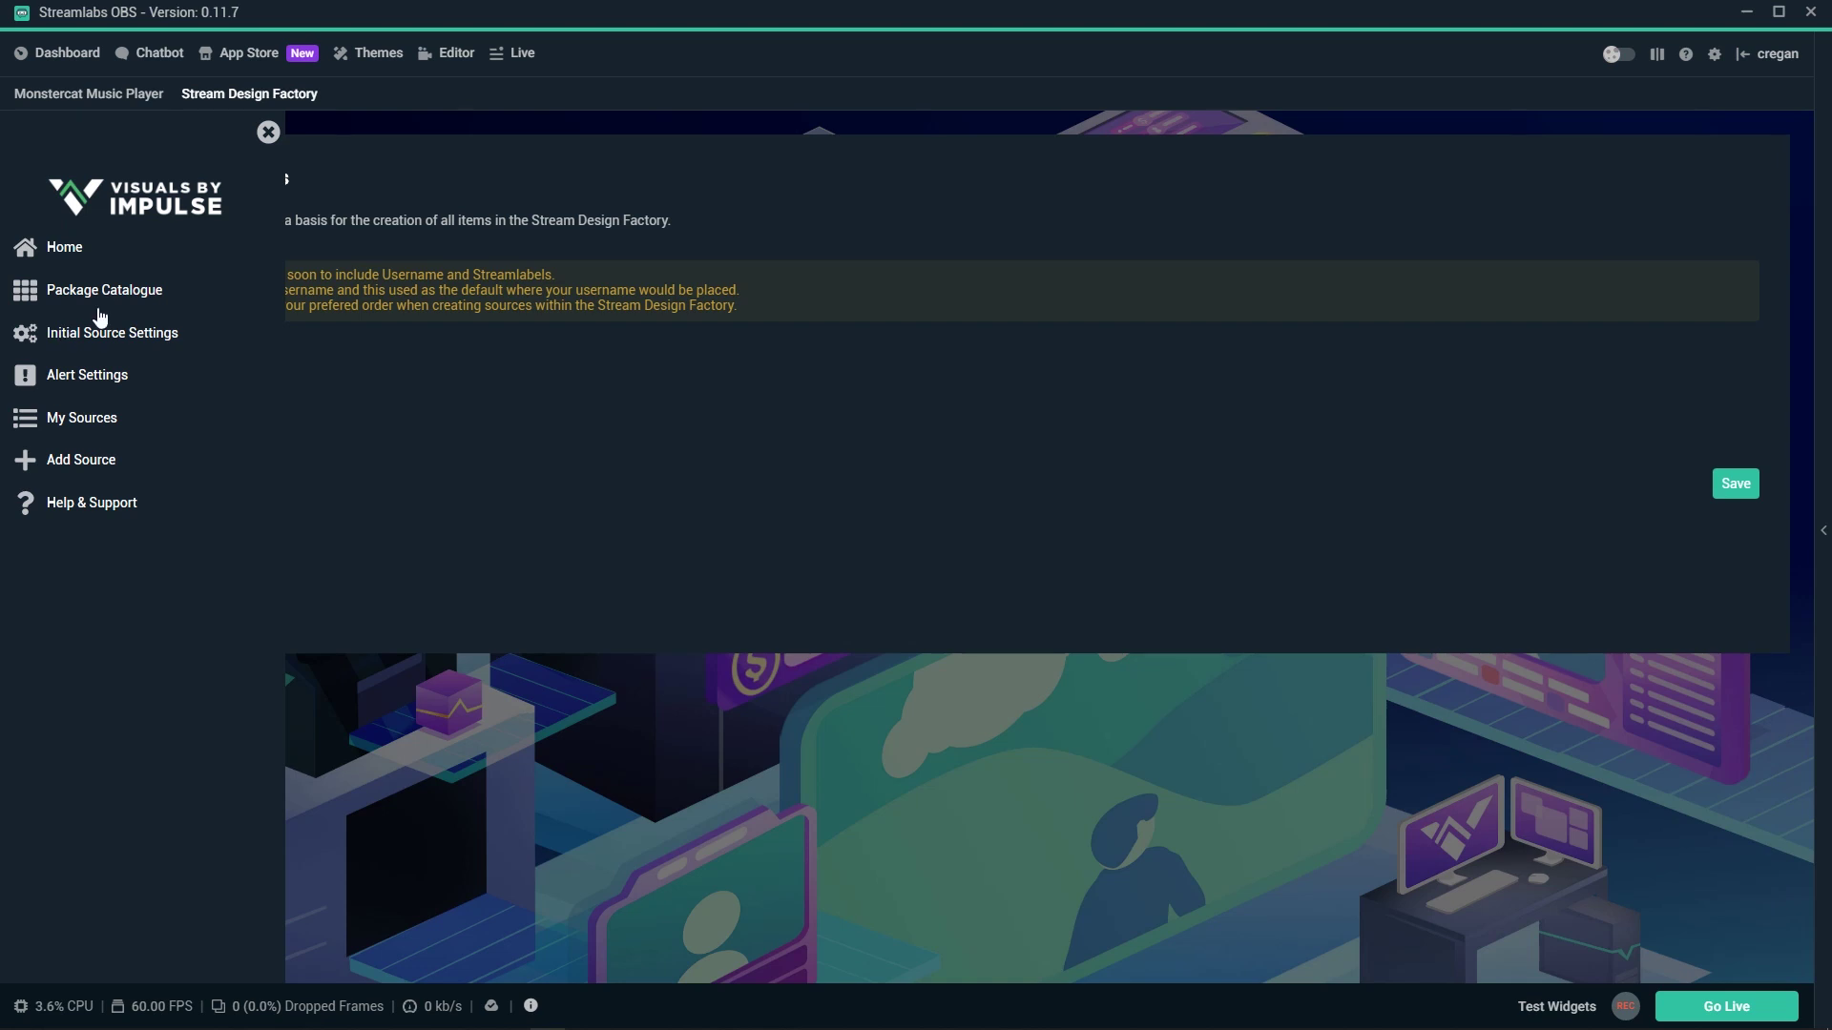
Add a Twitter social entry with username /Cregan and save it
left_click(268, 132)
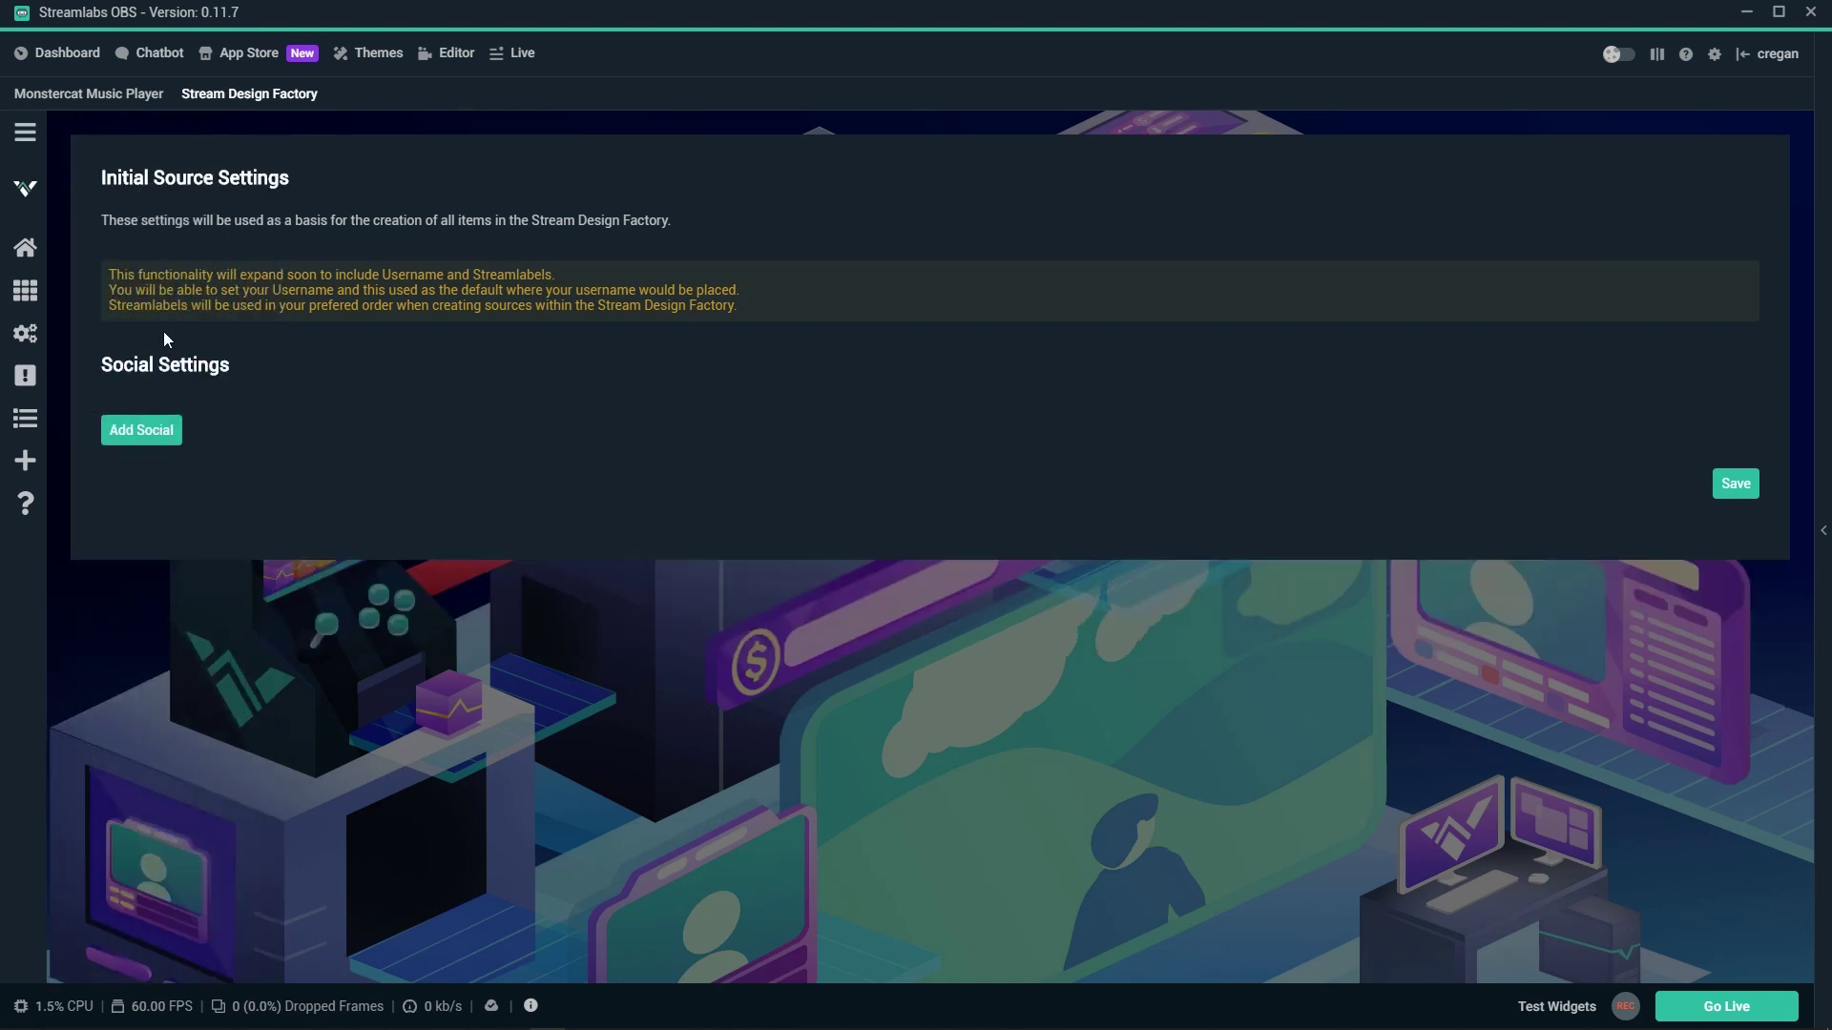
left_click(135, 433)
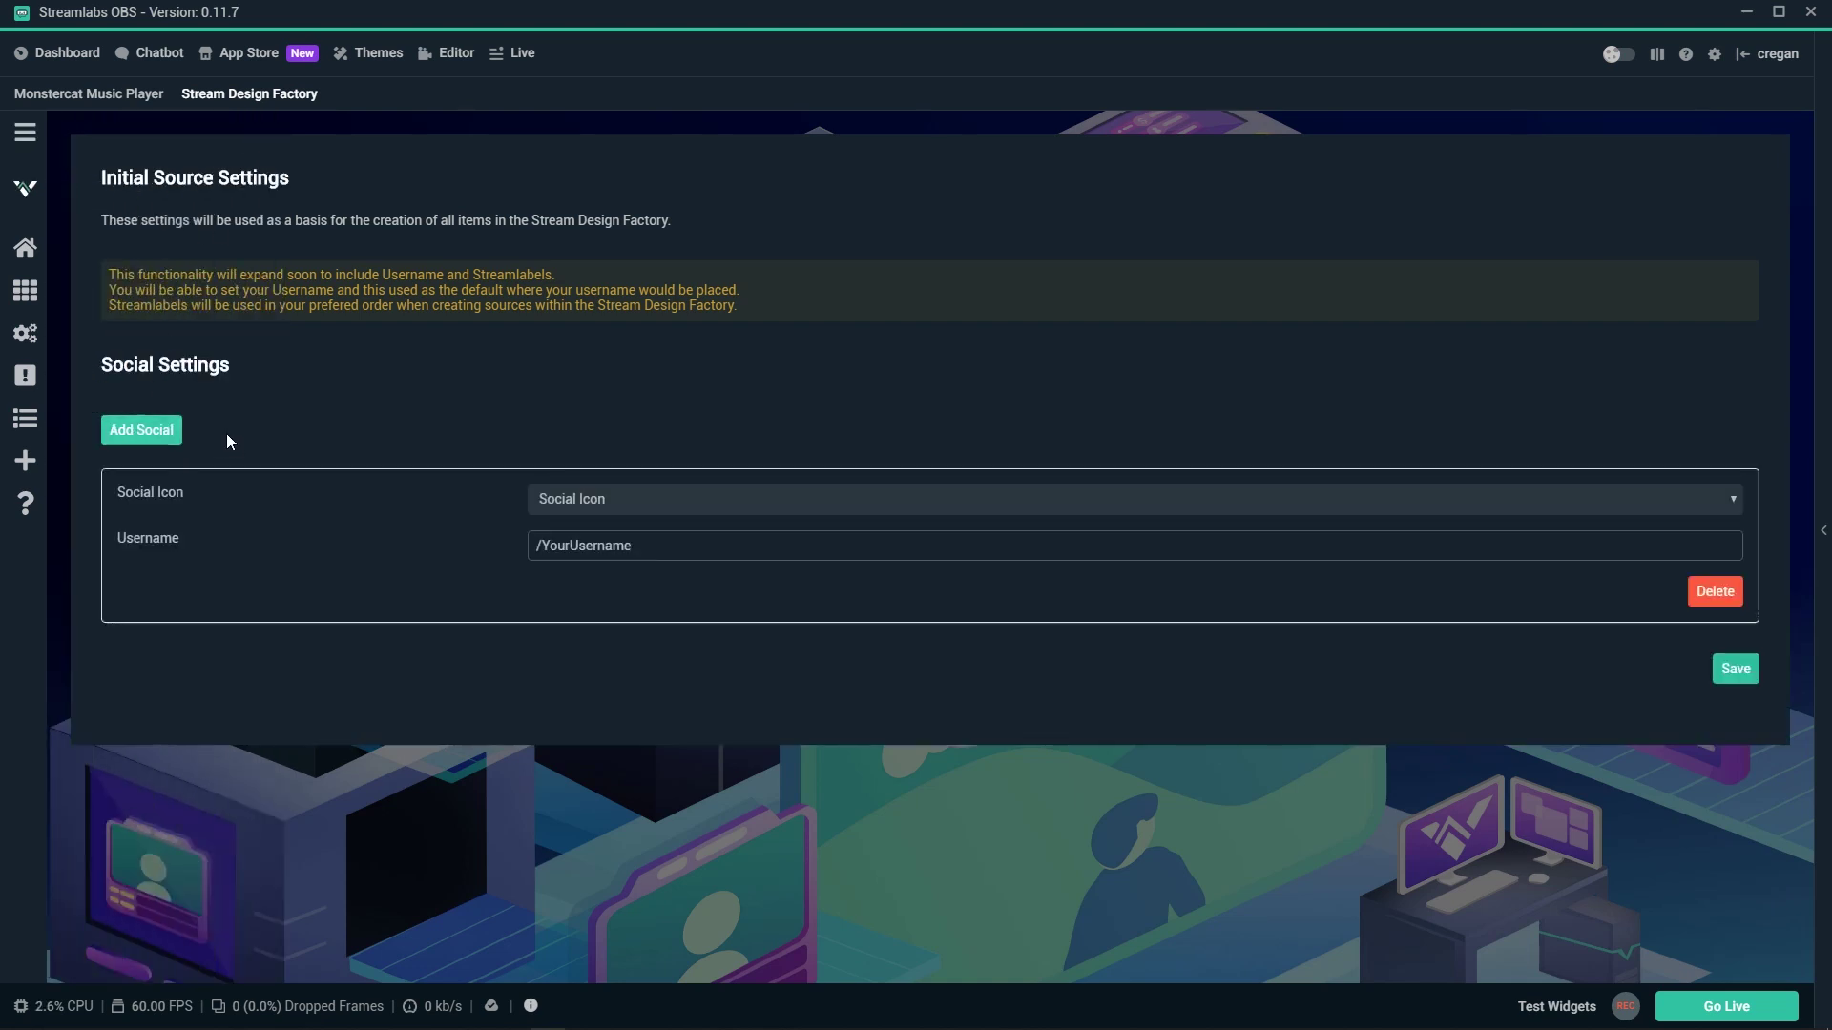
left_click(608, 503)
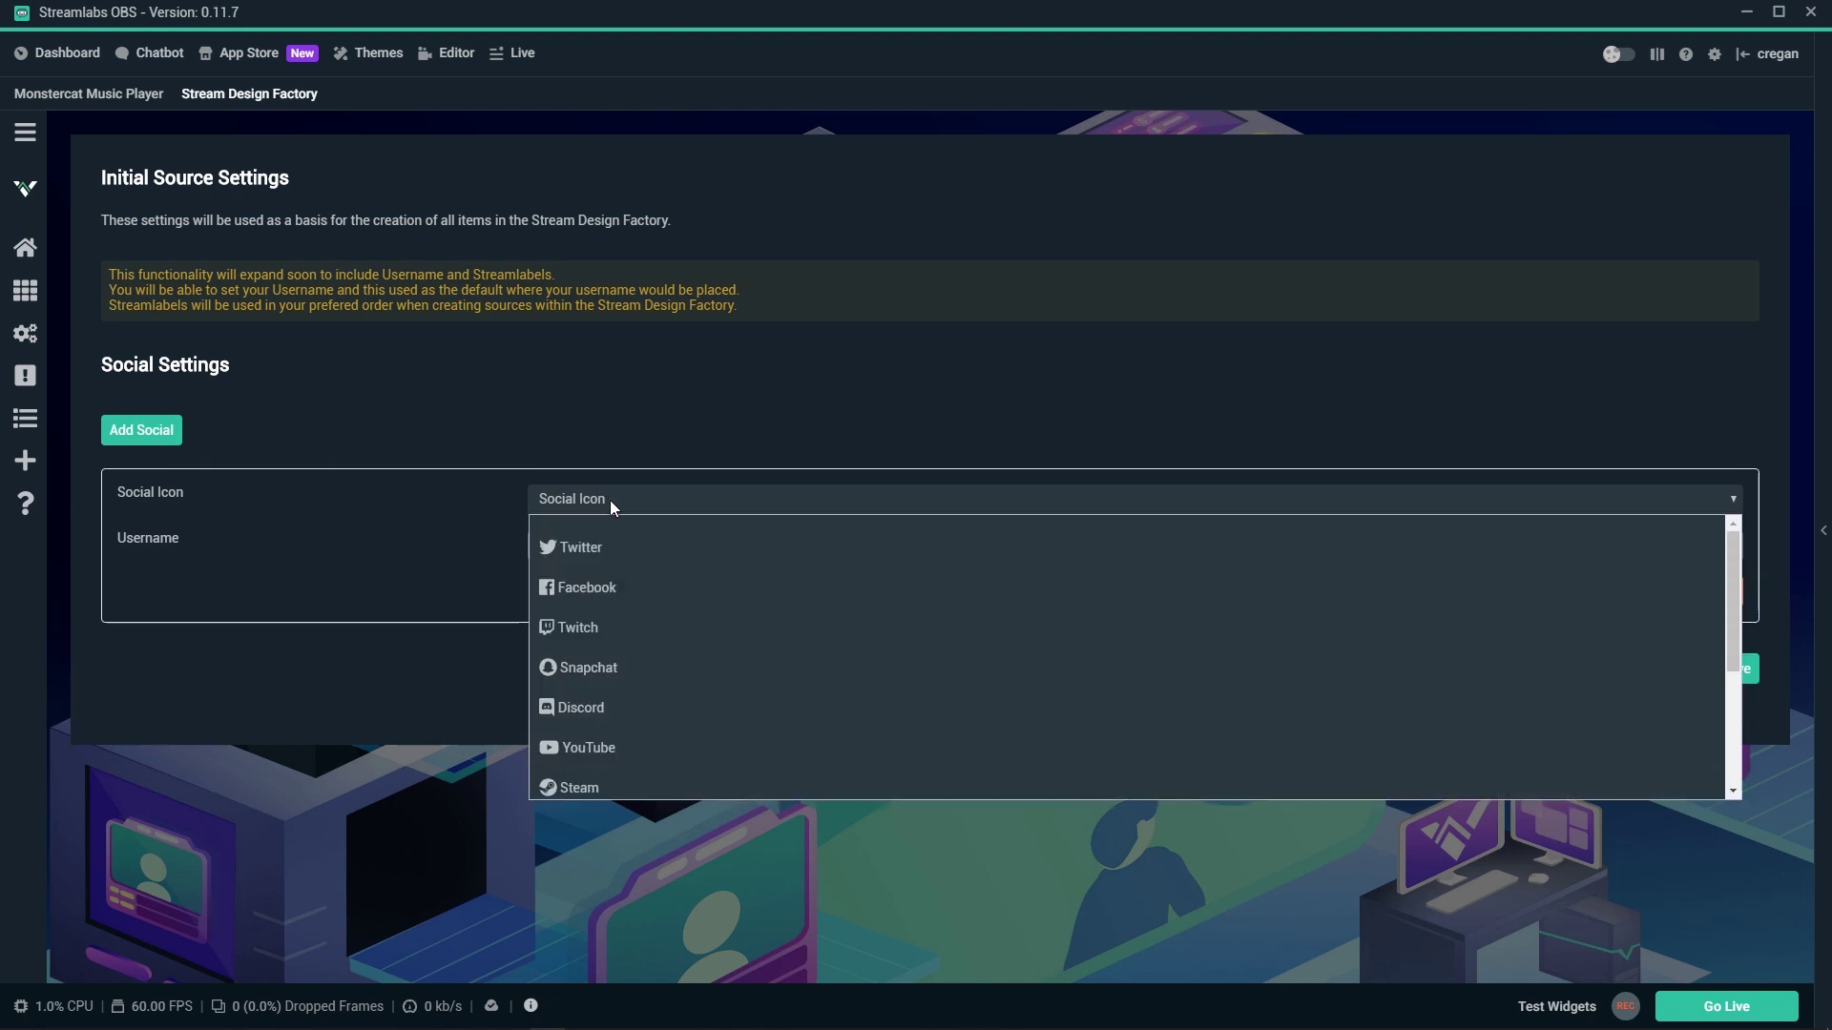
scroll(586, 610, "down", 1)
scroll(585, 610, "down", 2)
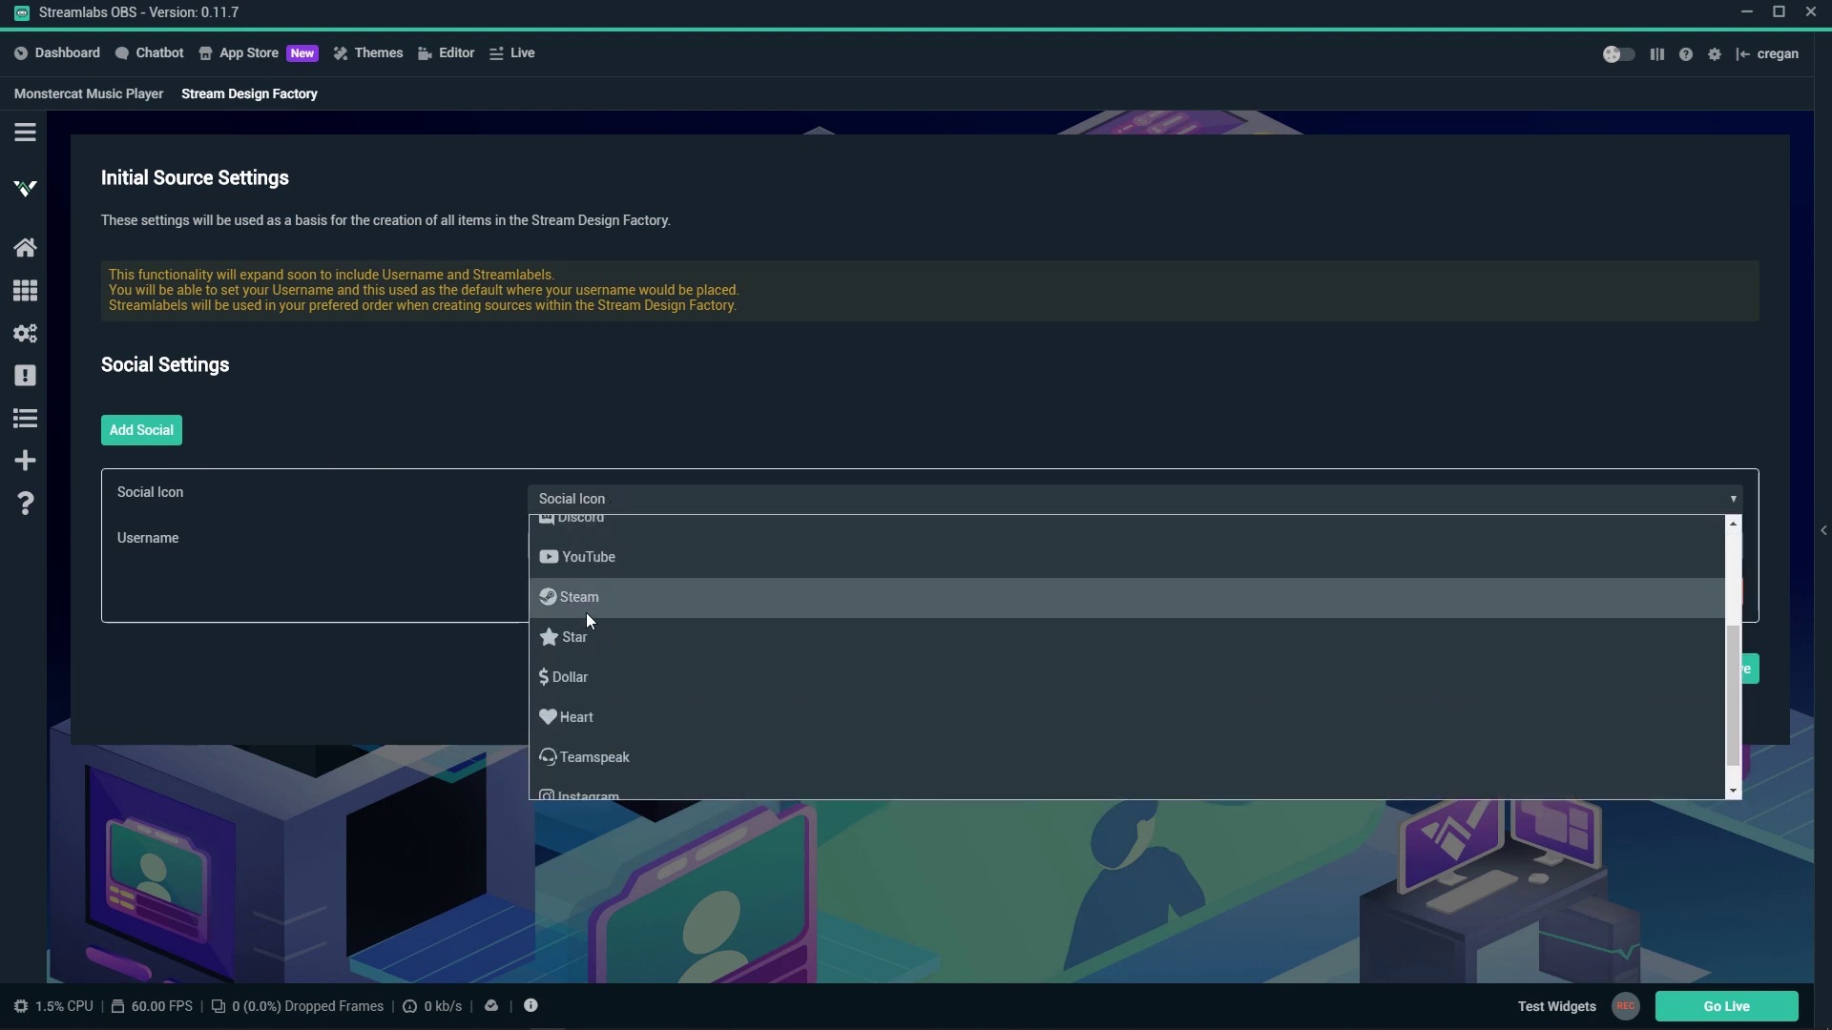
scroll(585, 612, "down", 2)
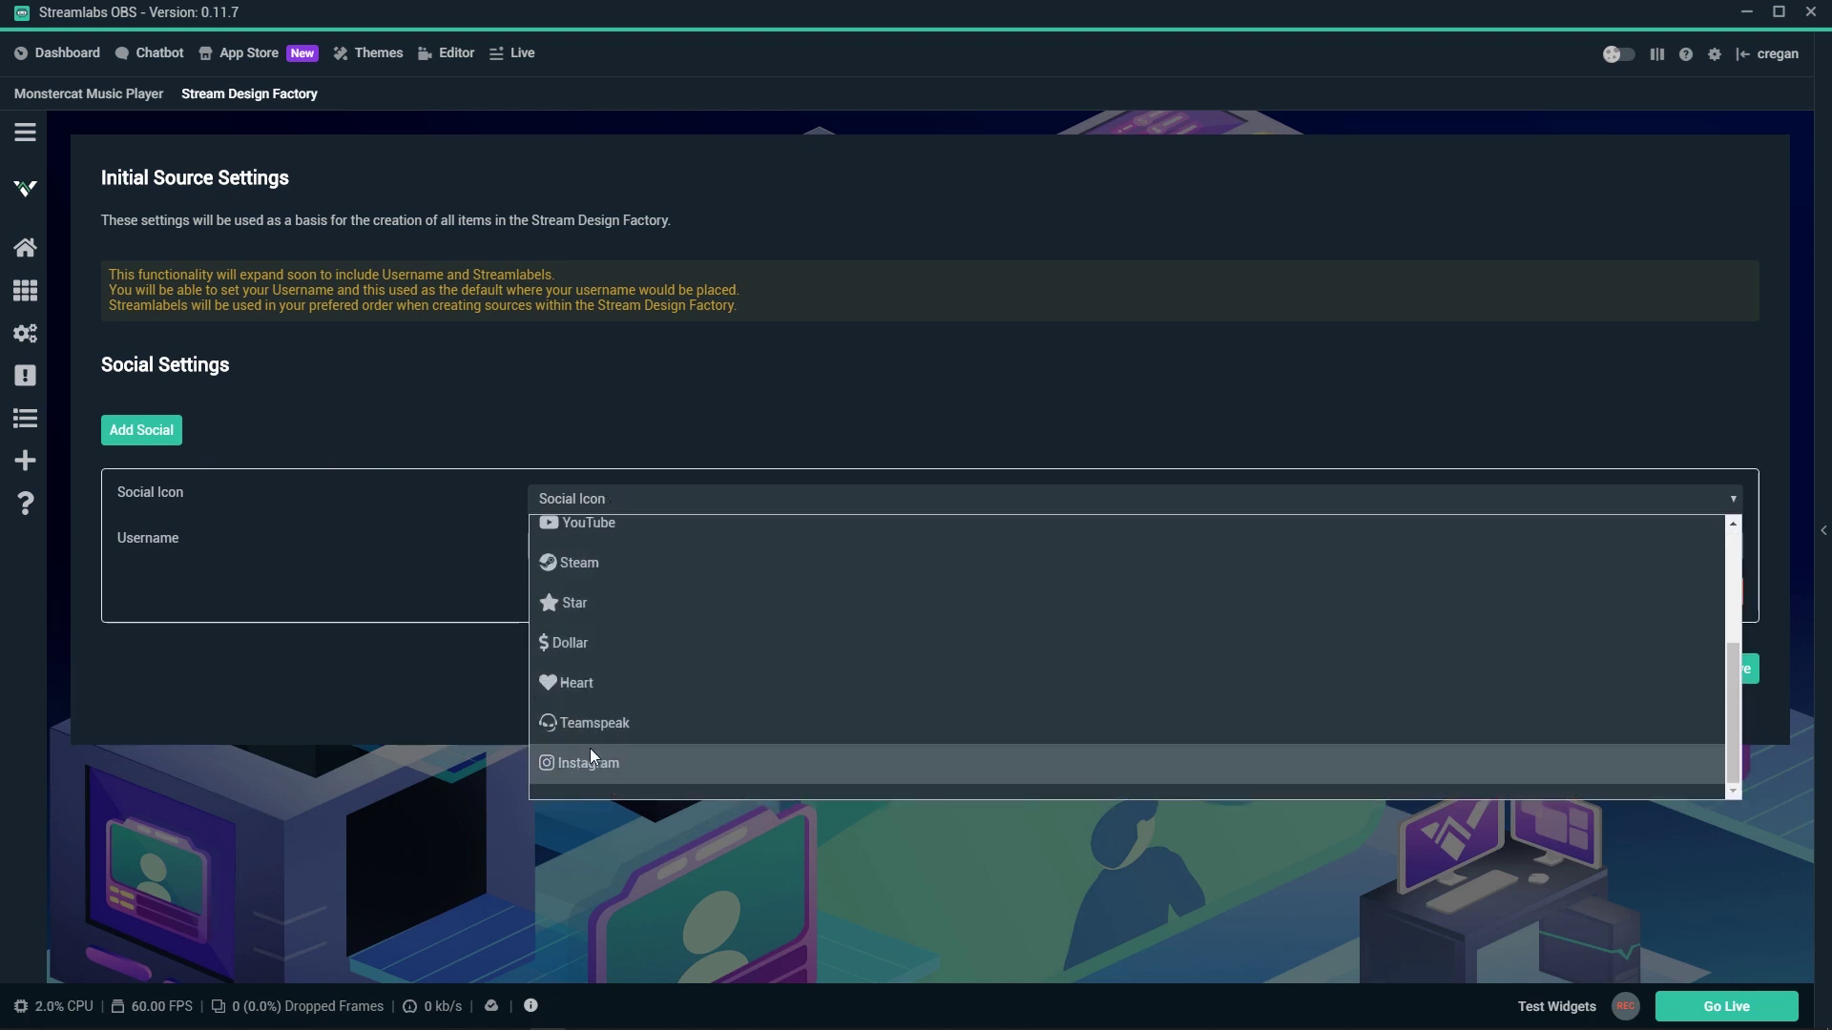
scroll(594, 517, "up", 3)
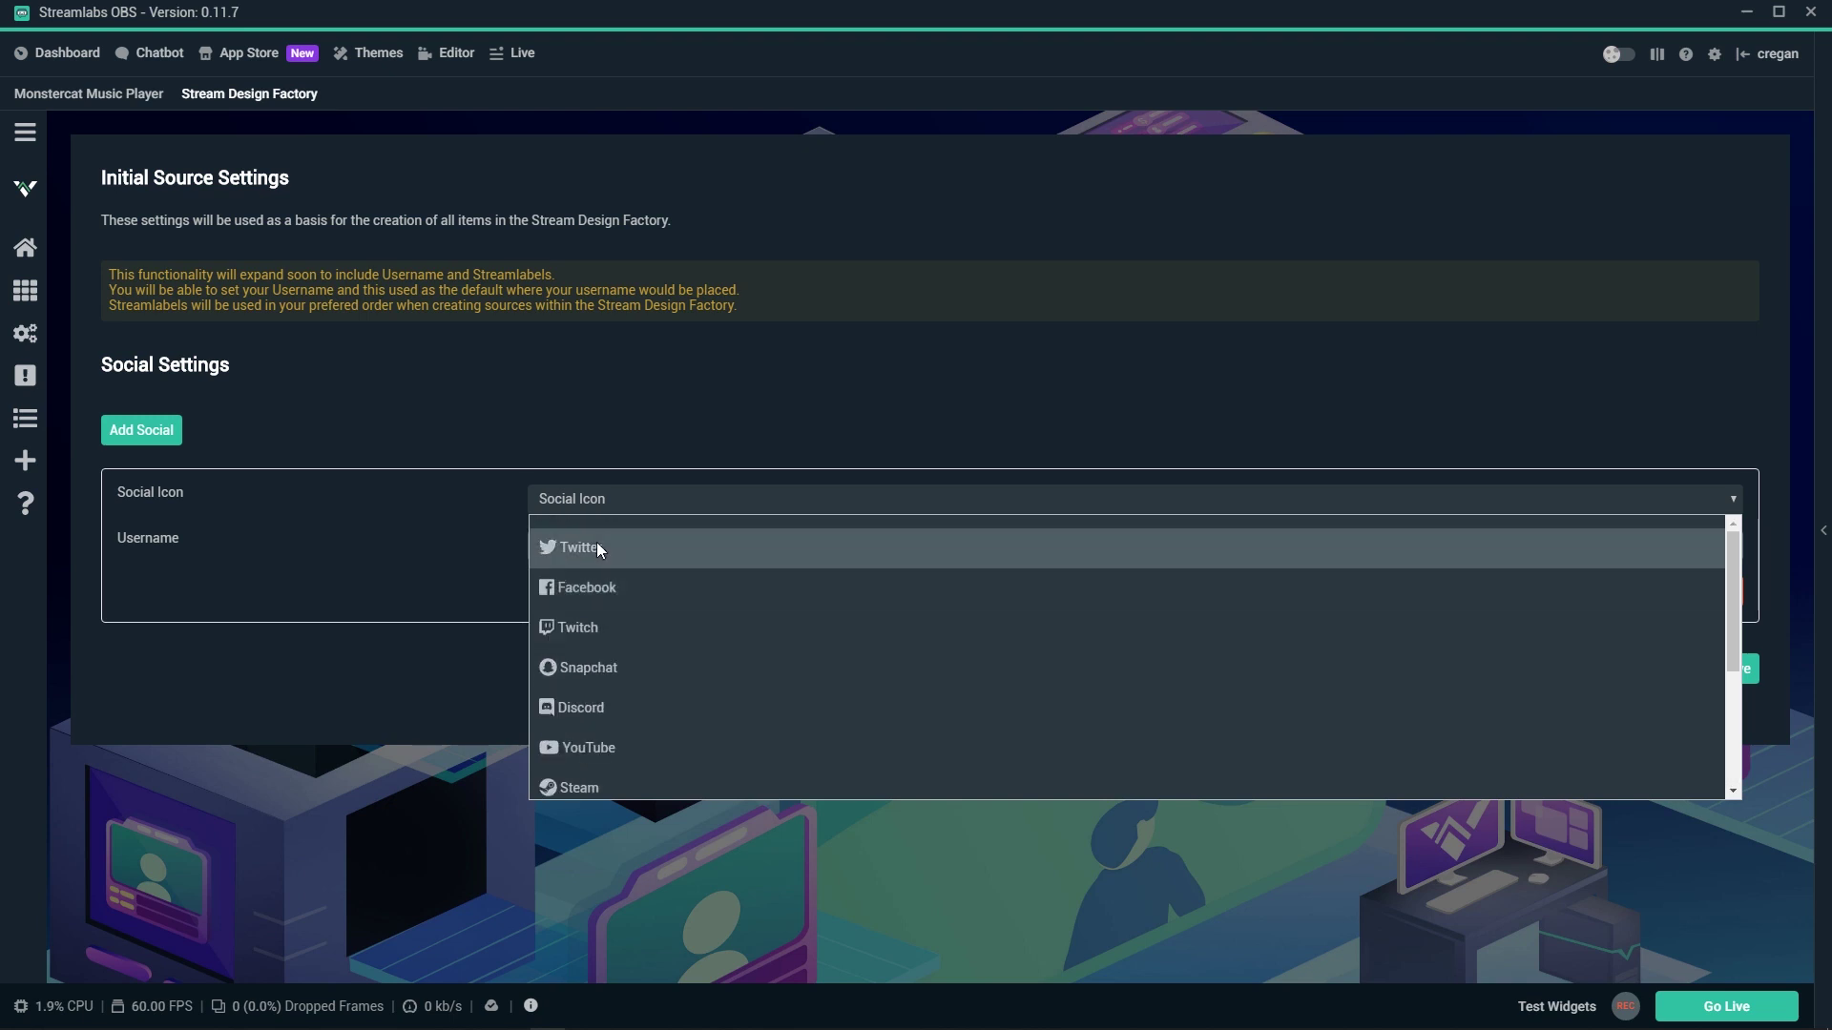
left_click(597, 543)
double_click(620, 546)
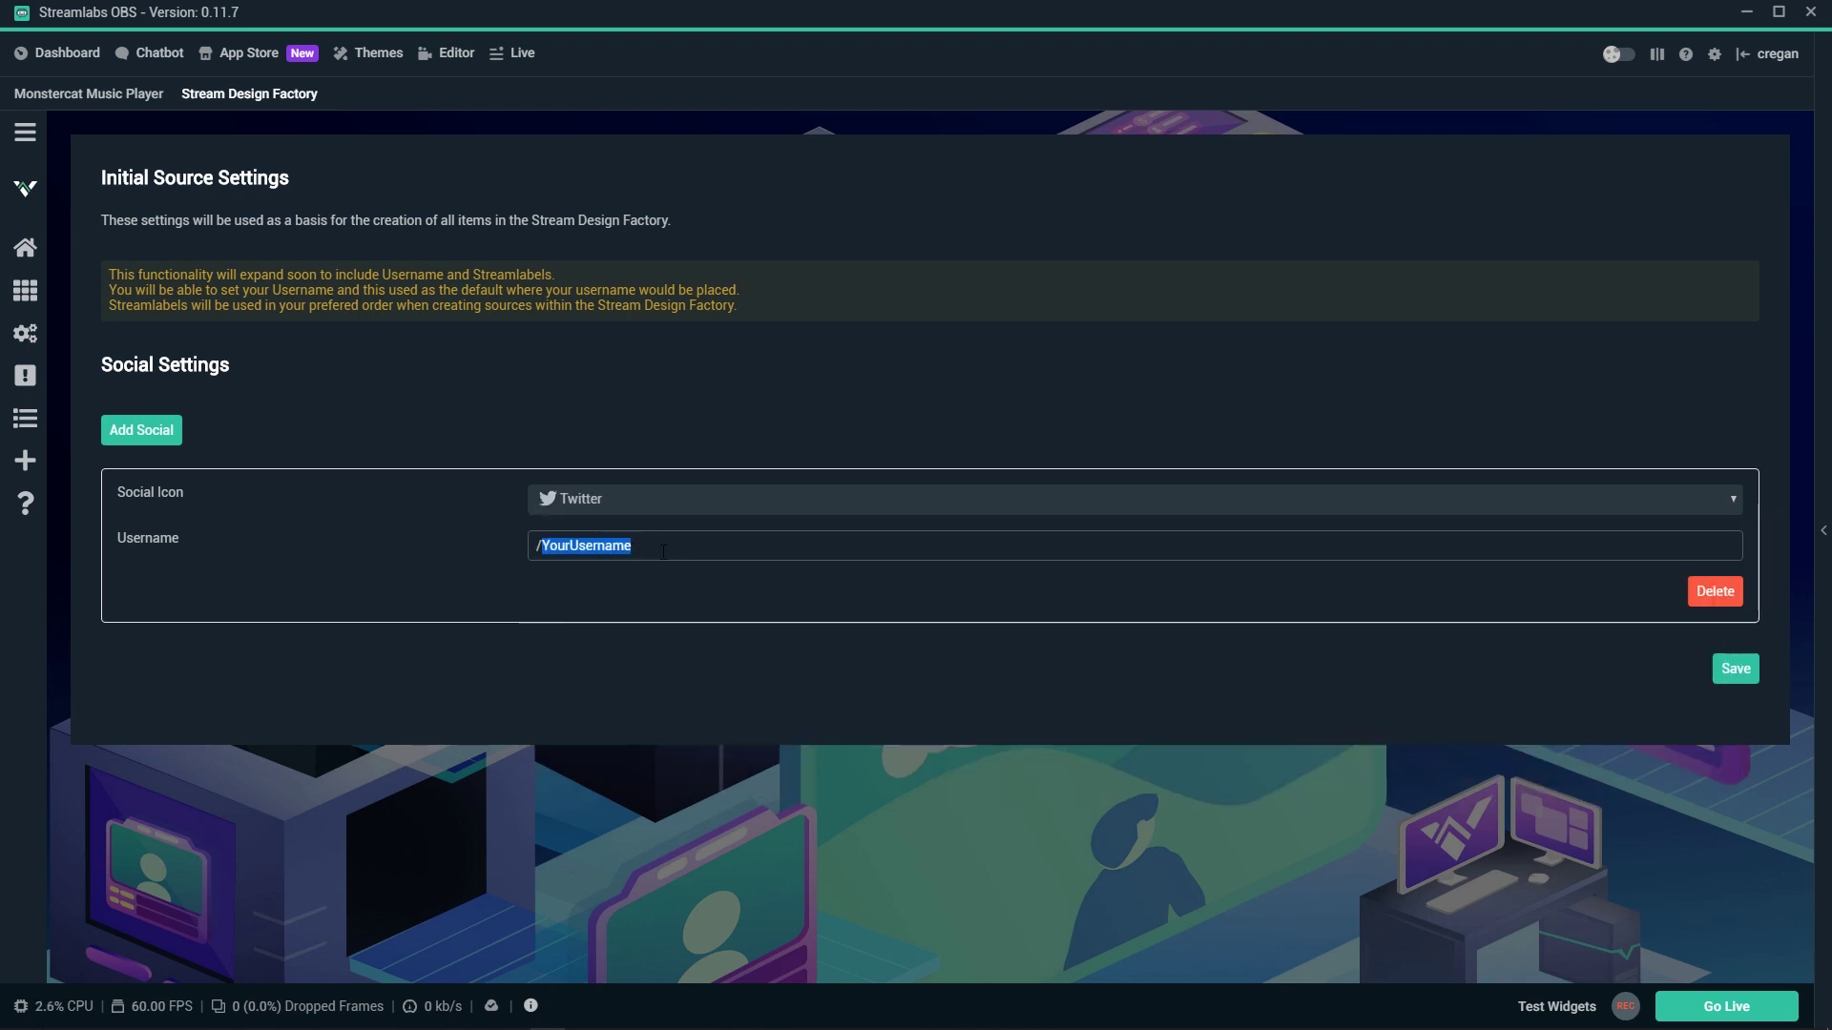
type("Cregan")
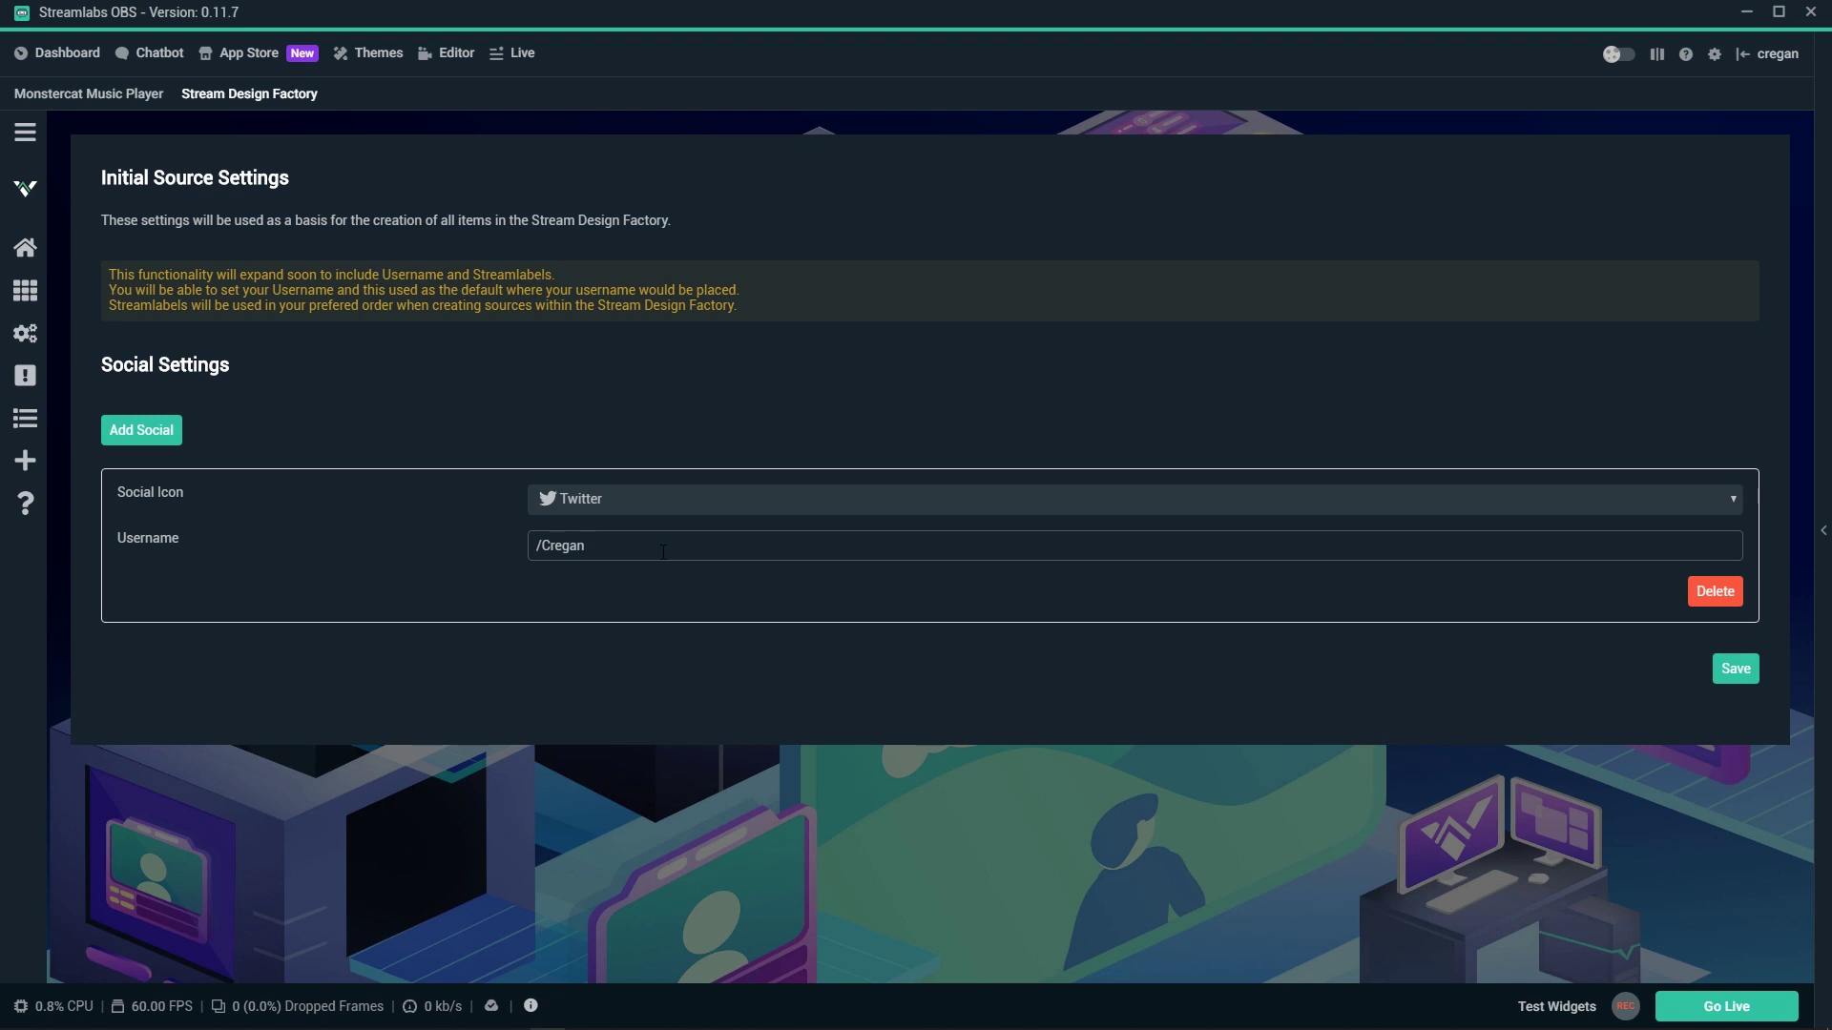
left_click(1728, 670)
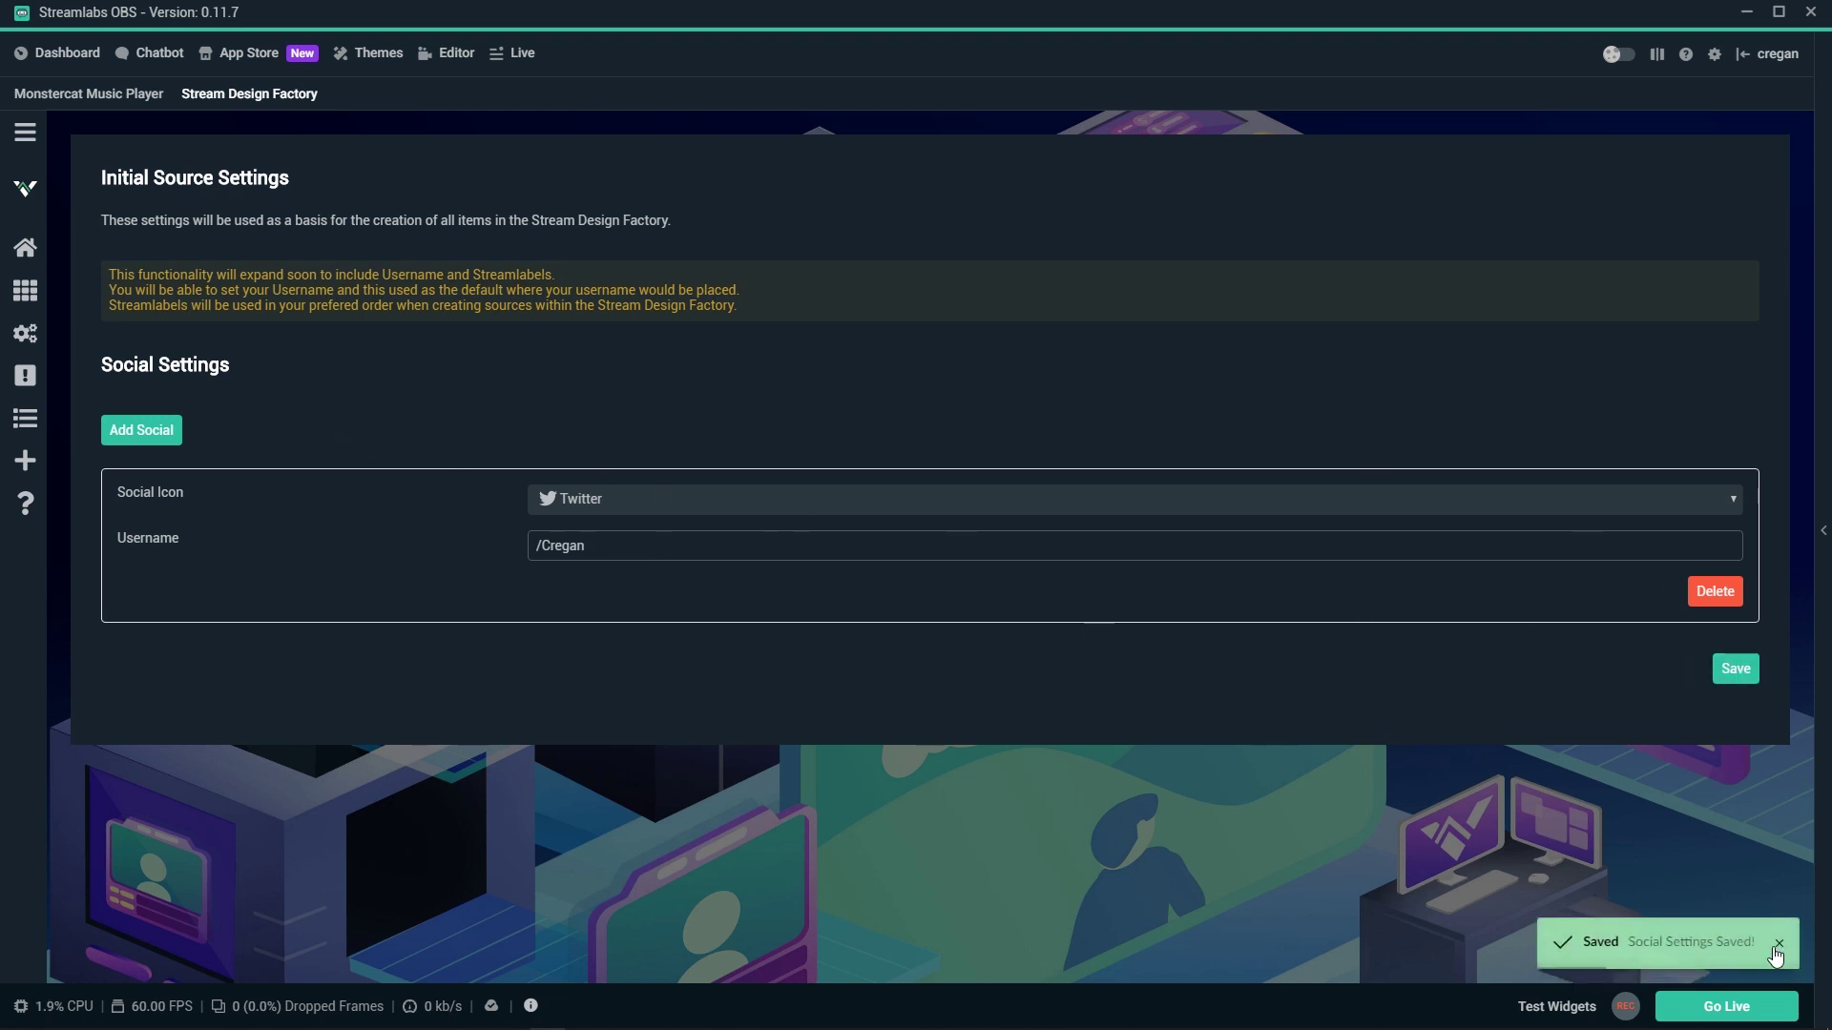
Add a Twitch social entry with username /Cregan and save it
left_click(161, 435)
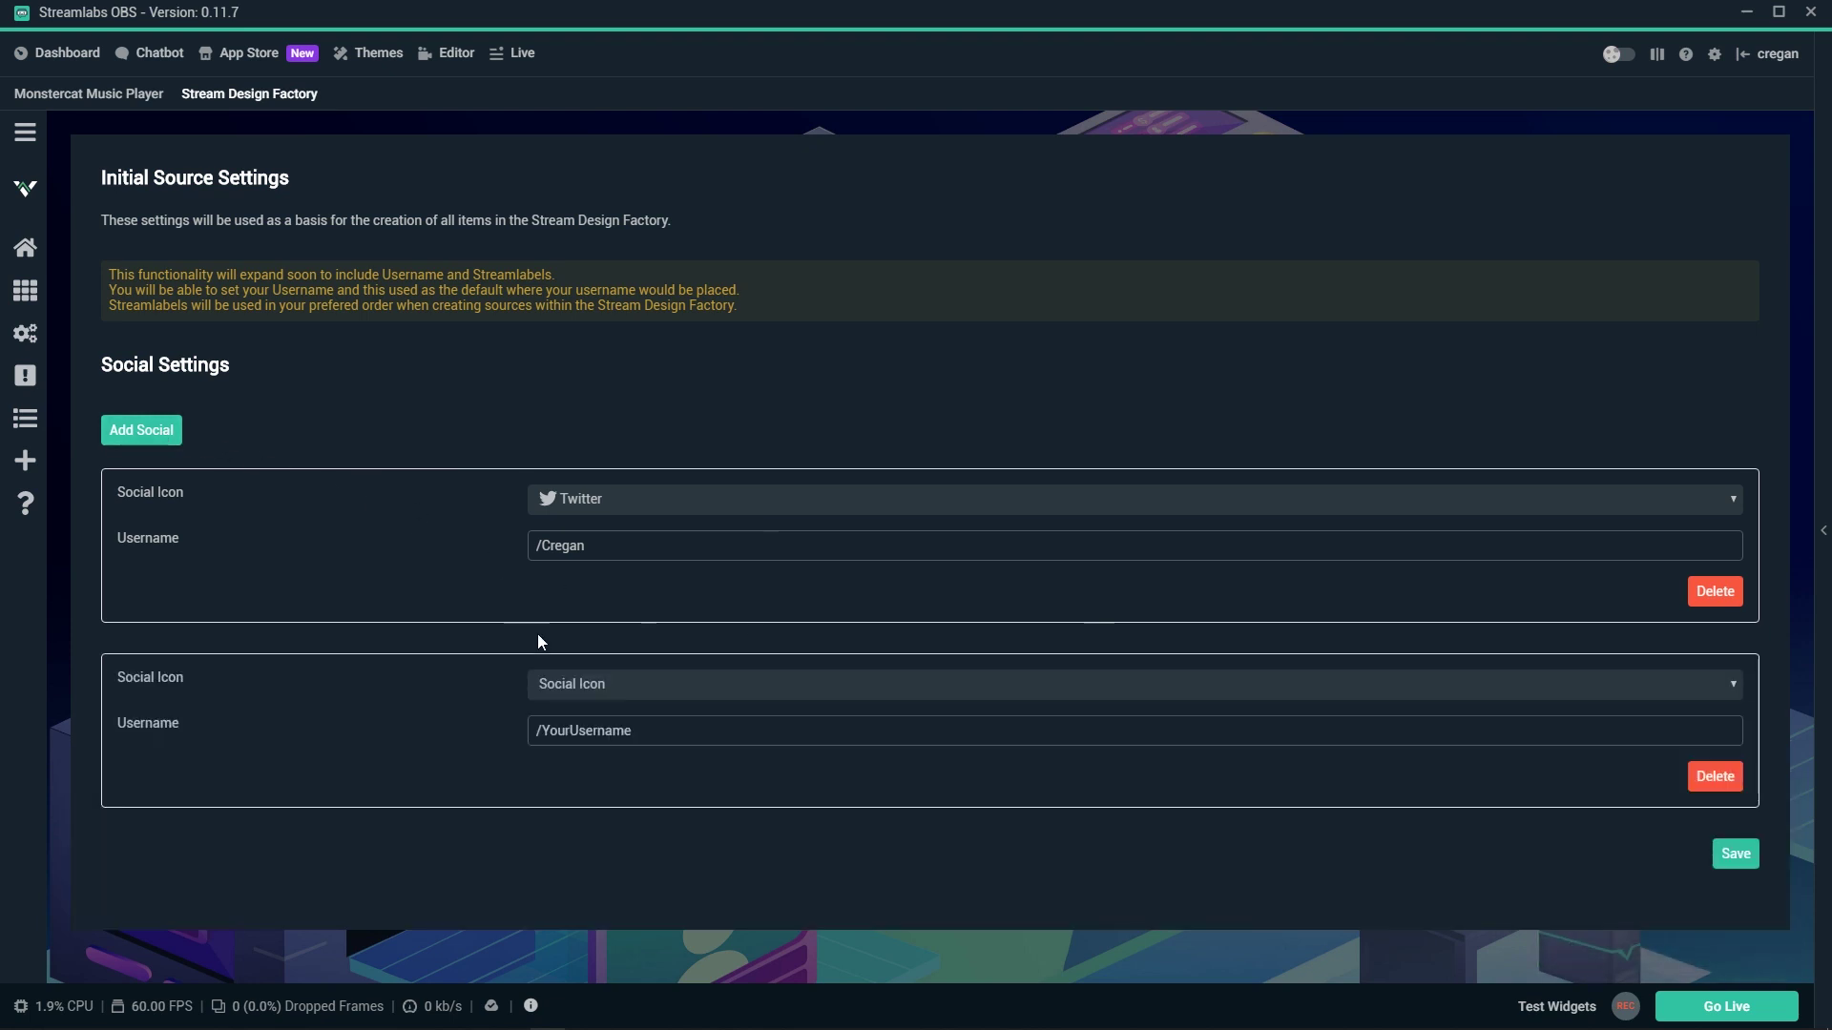
left_click(601, 683)
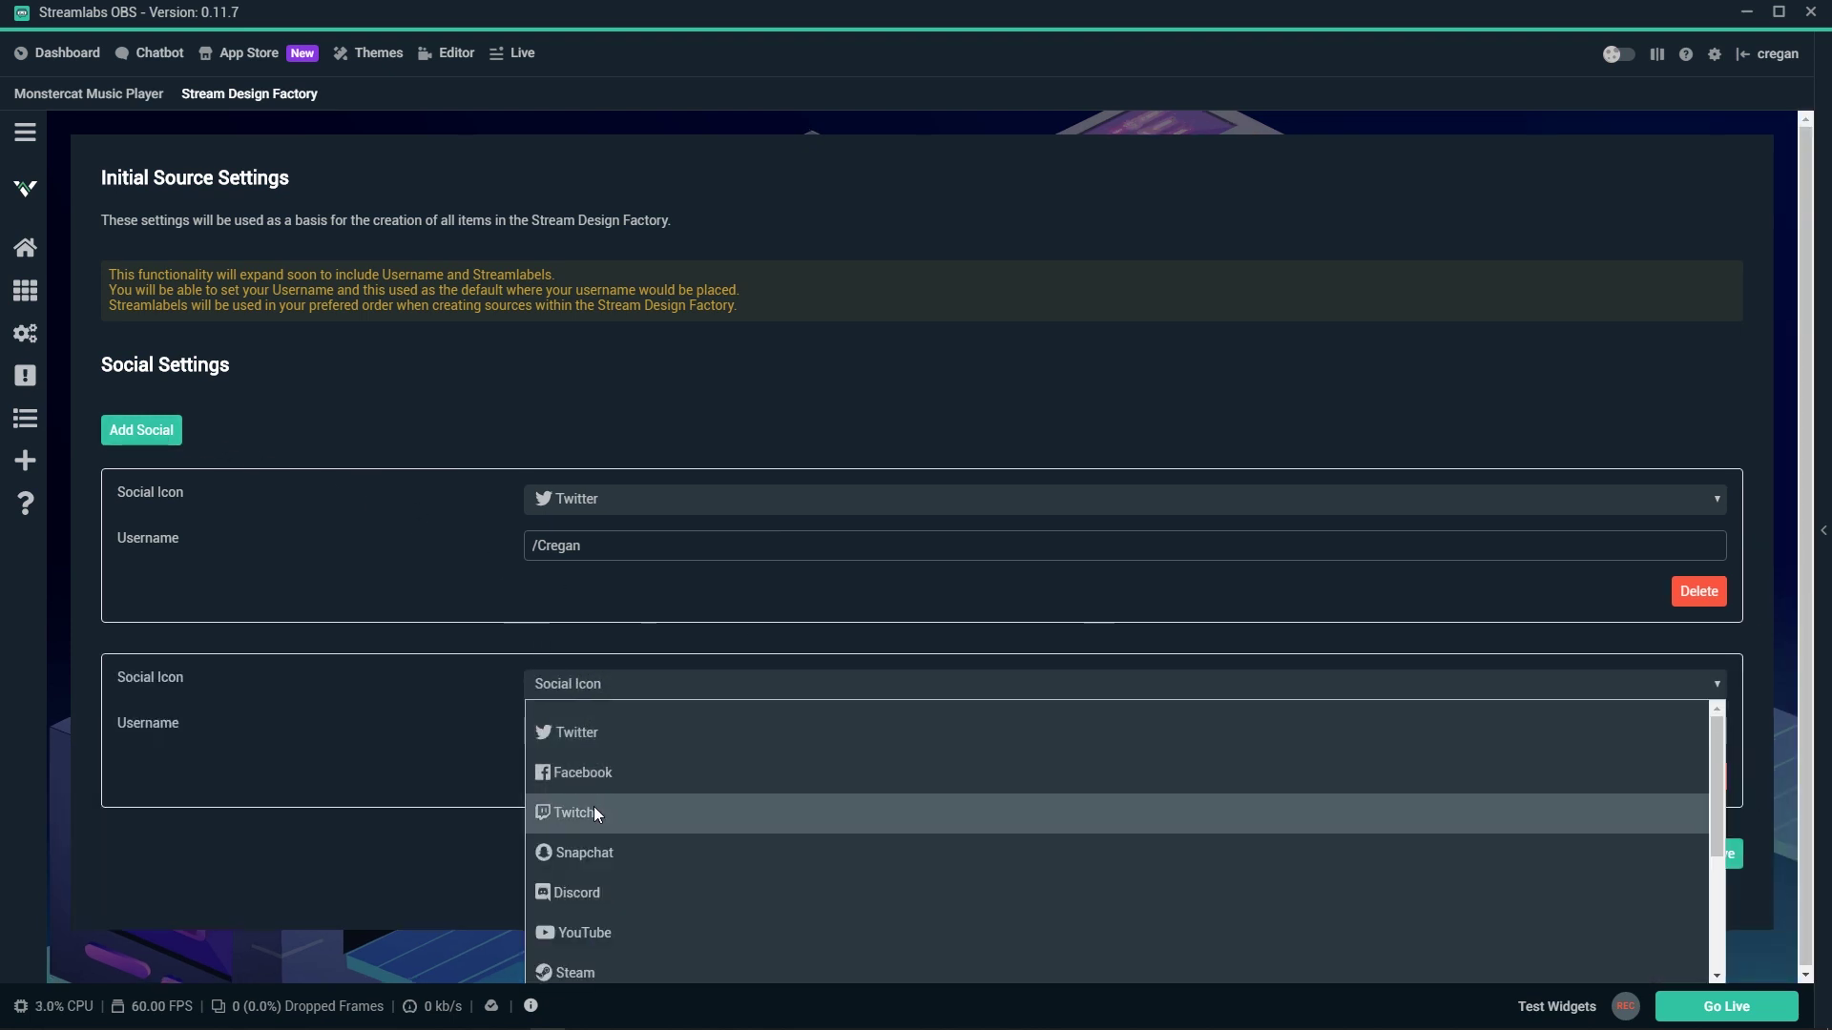
left_click(593, 807)
double_click(623, 732)
type("Cregan")
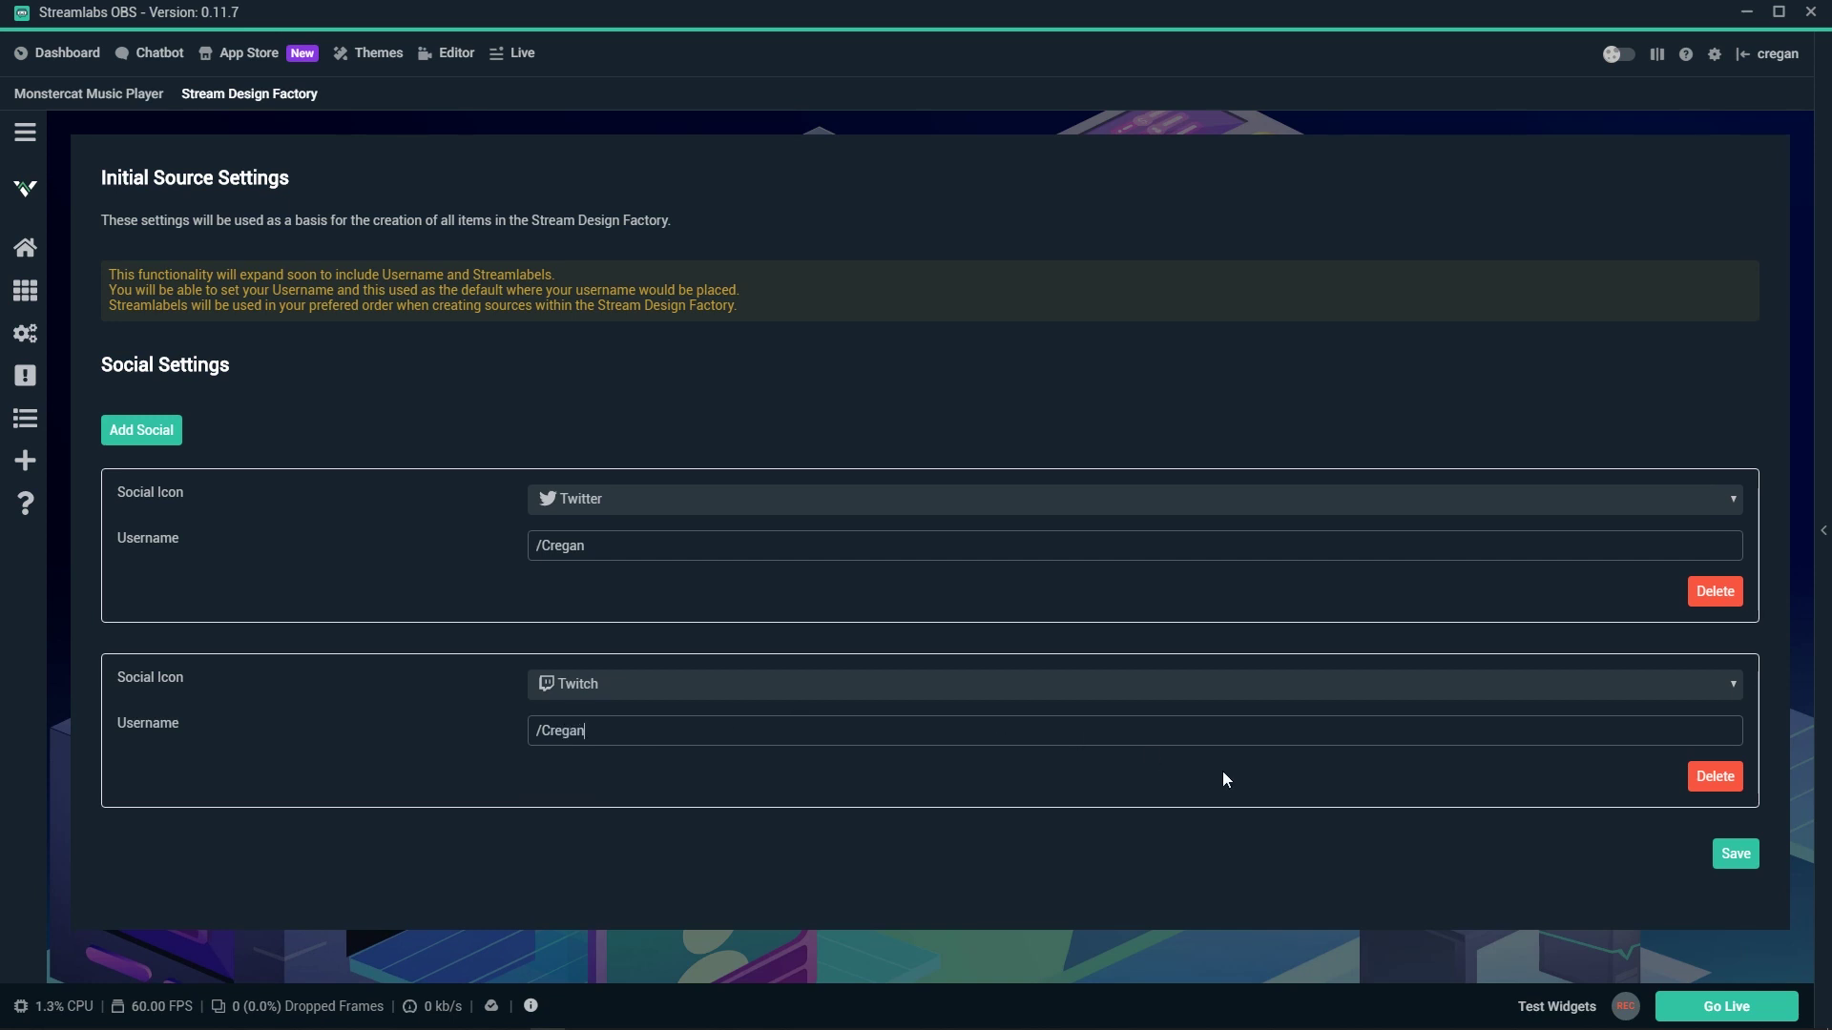
left_click(1729, 853)
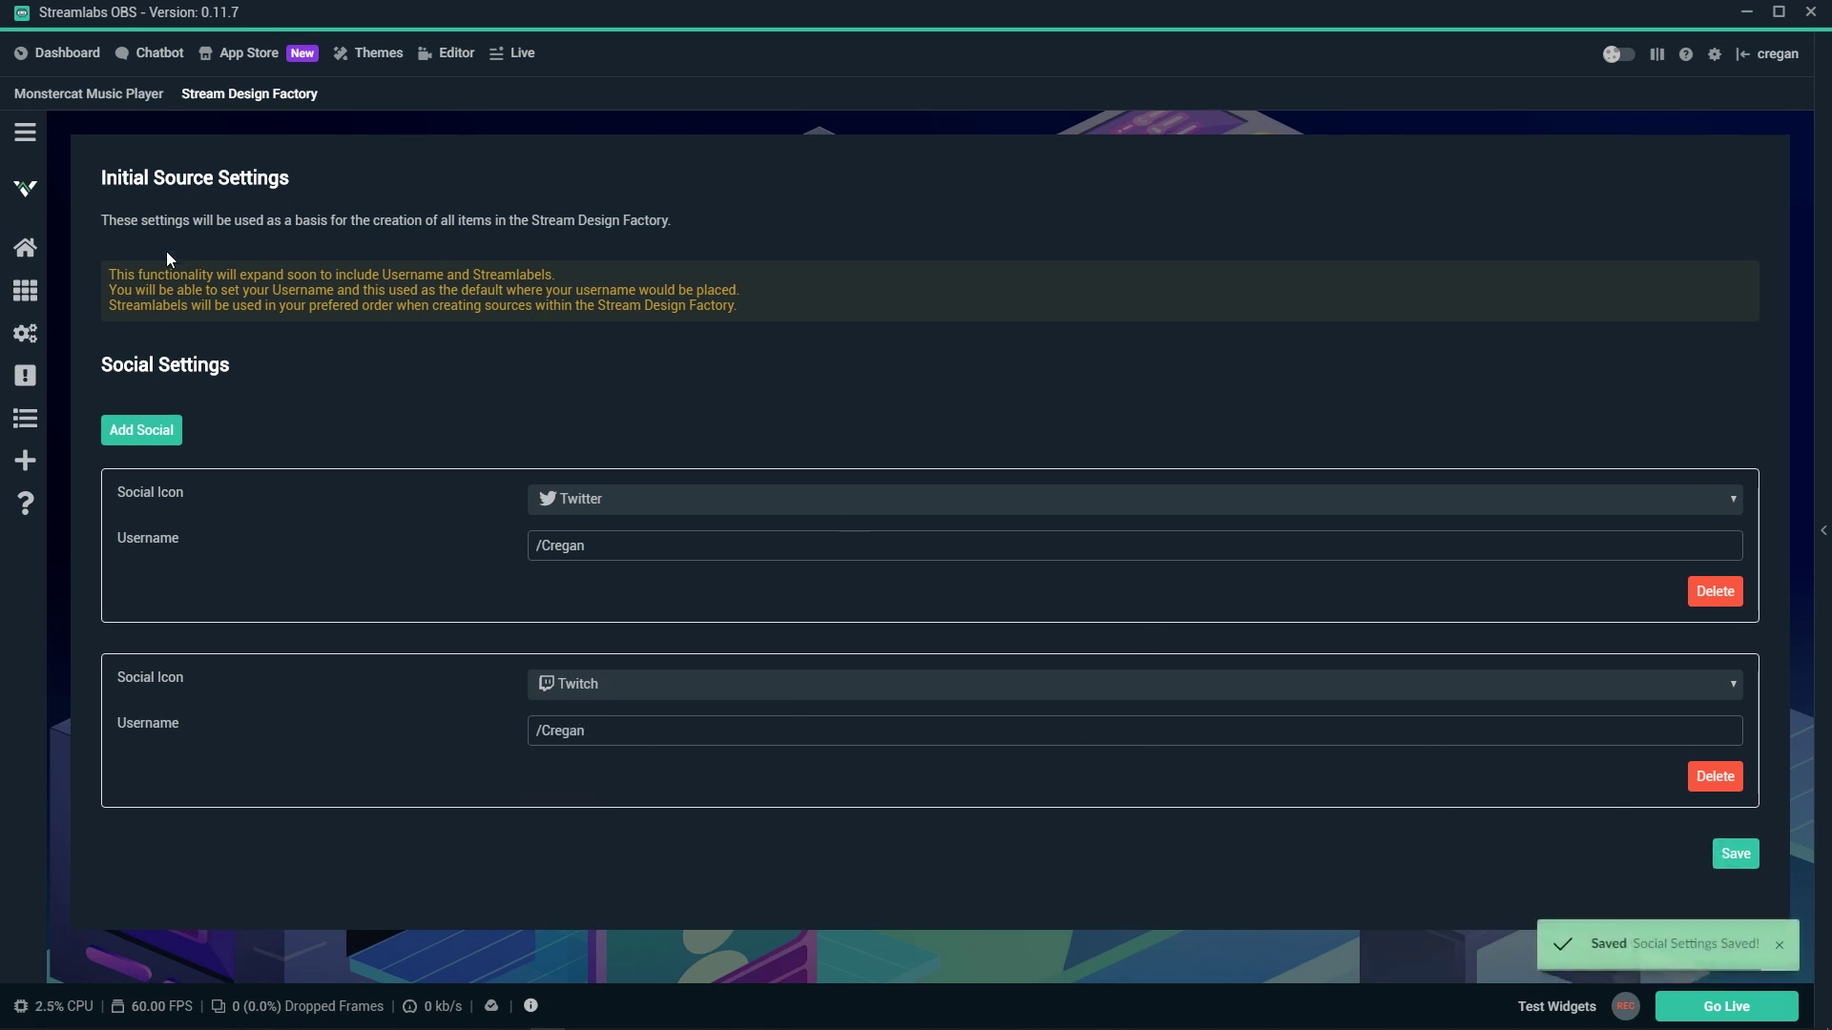
left_click(39, 139)
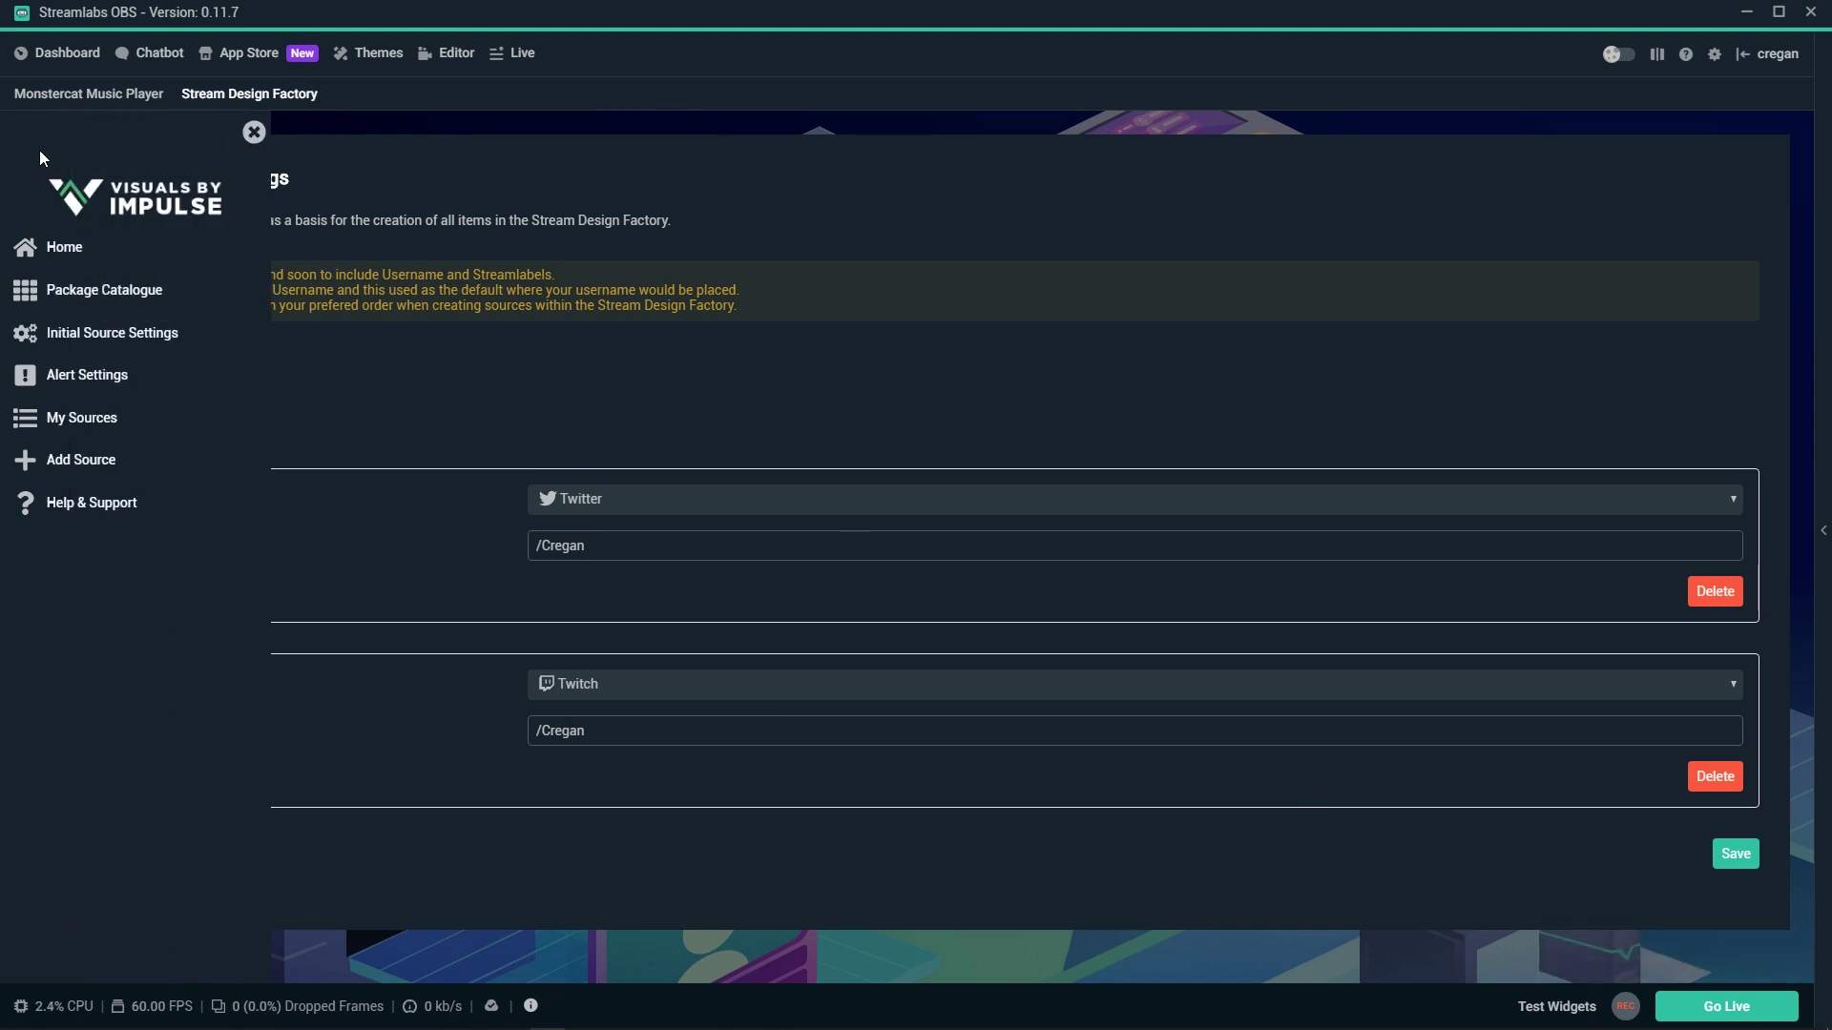
In Alert Settings, browse the Sub, Resub, Host, Bits and Merch alerts, ending on Sub
left_click(87, 375)
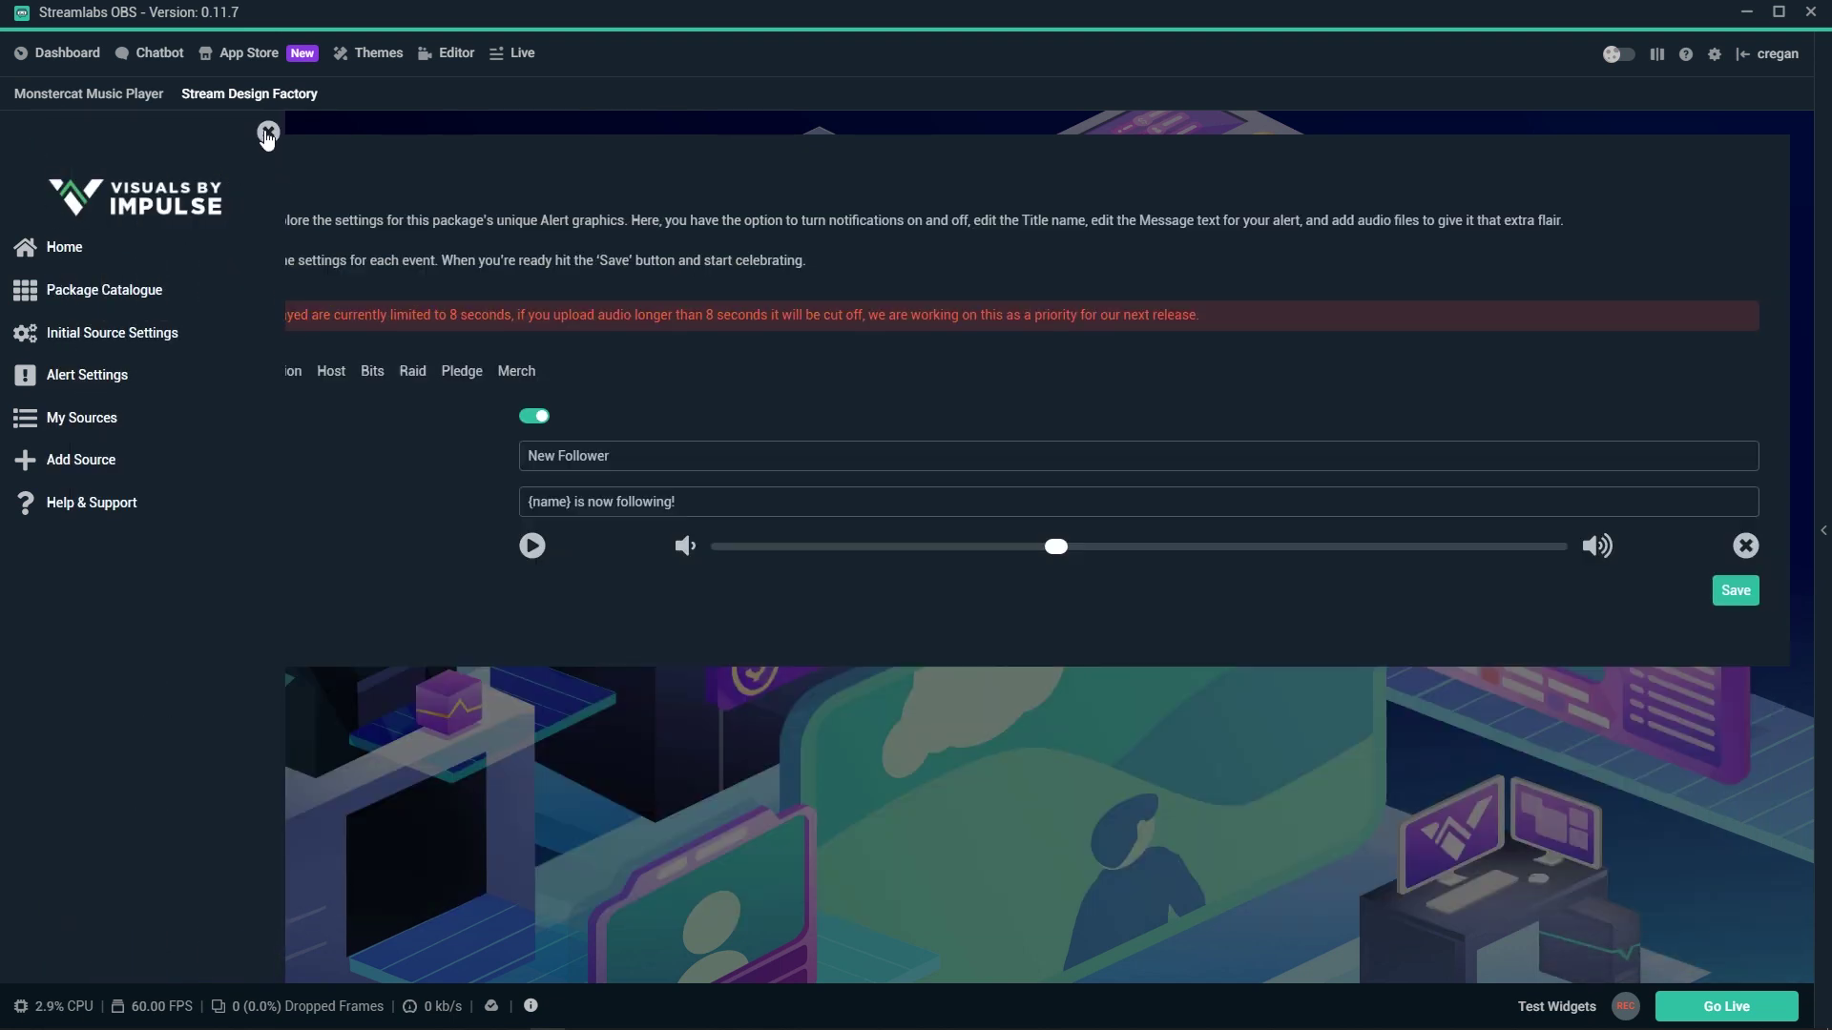
left_click(269, 132)
left_click(168, 370)
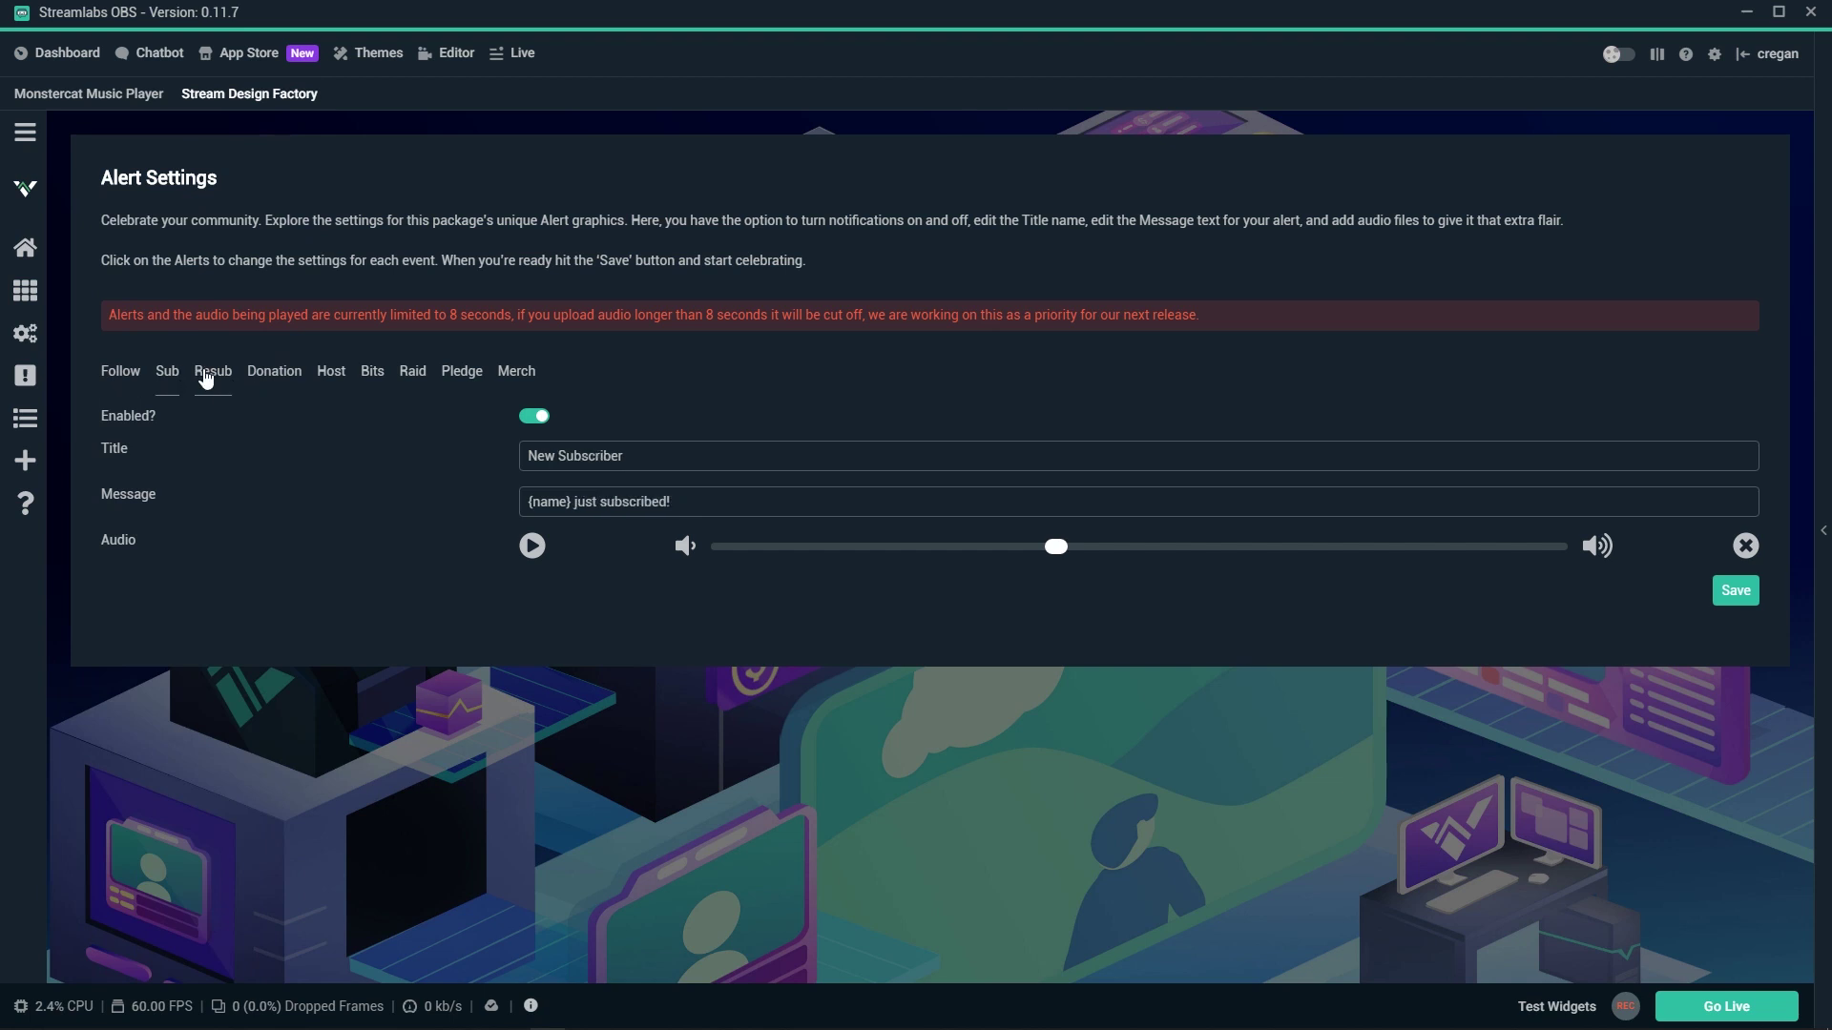
left_click(213, 371)
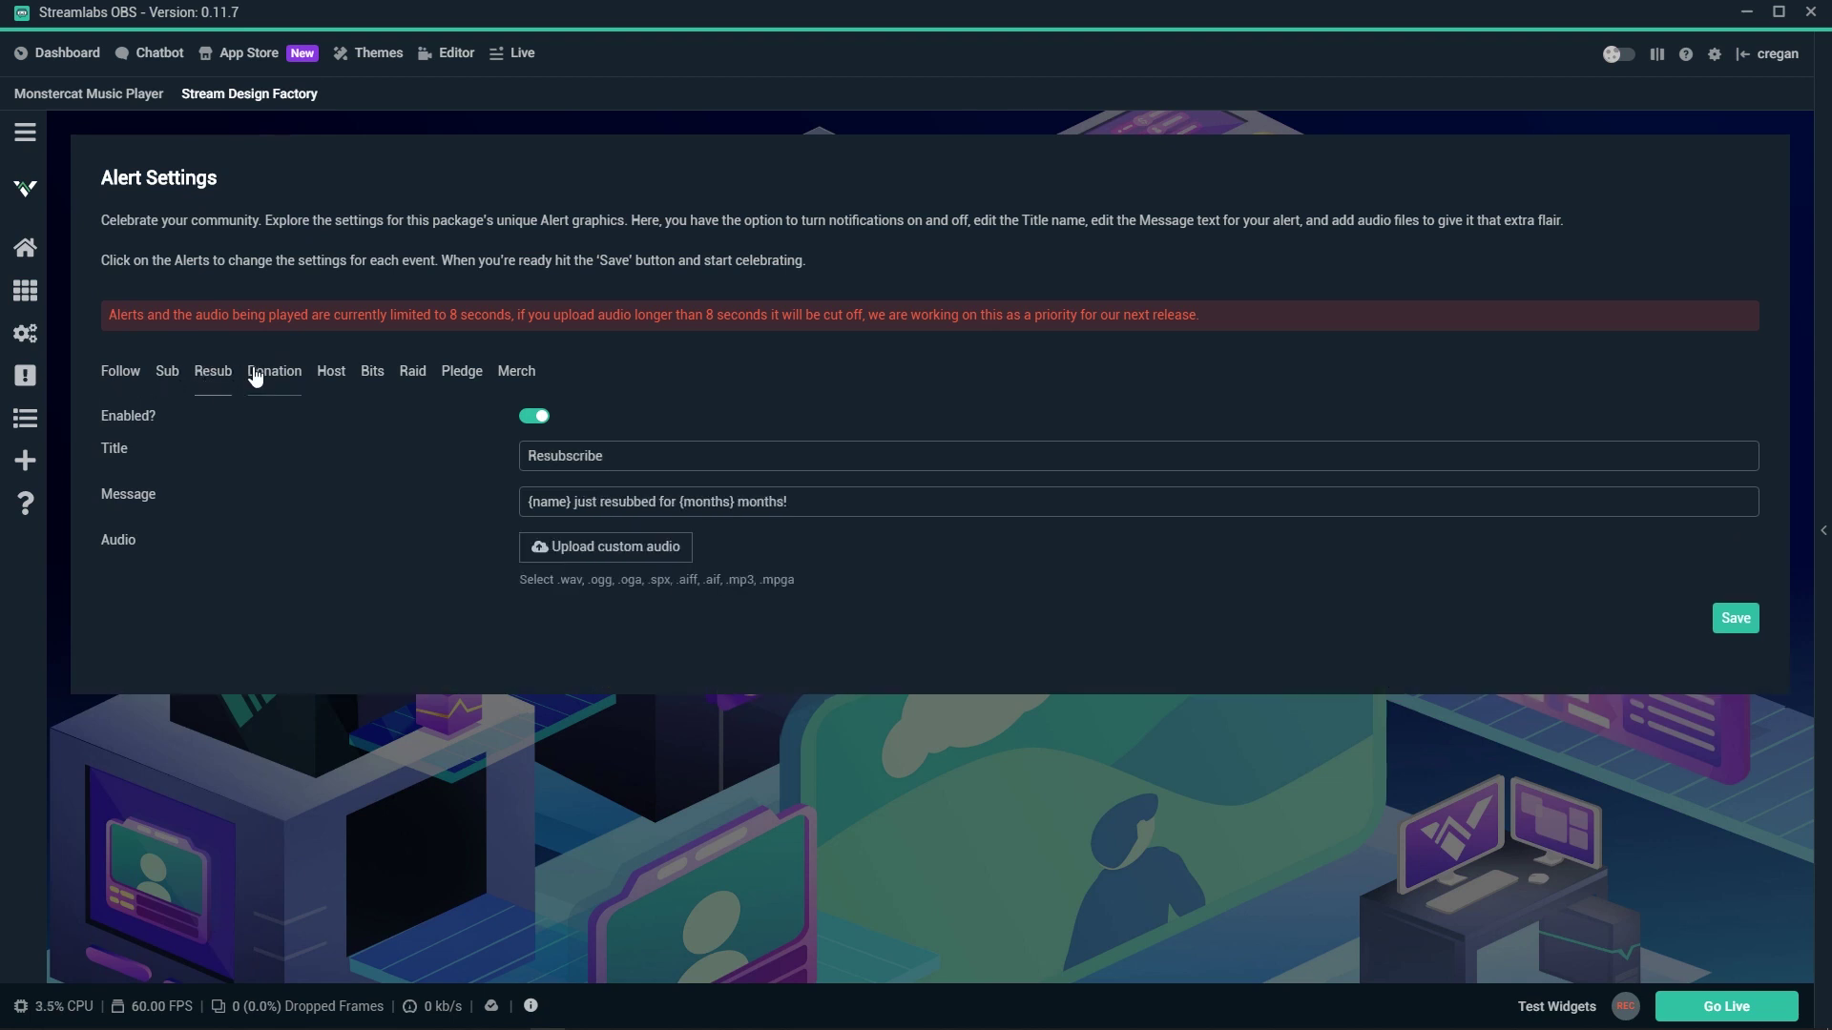
left_click(327, 373)
left_click(370, 372)
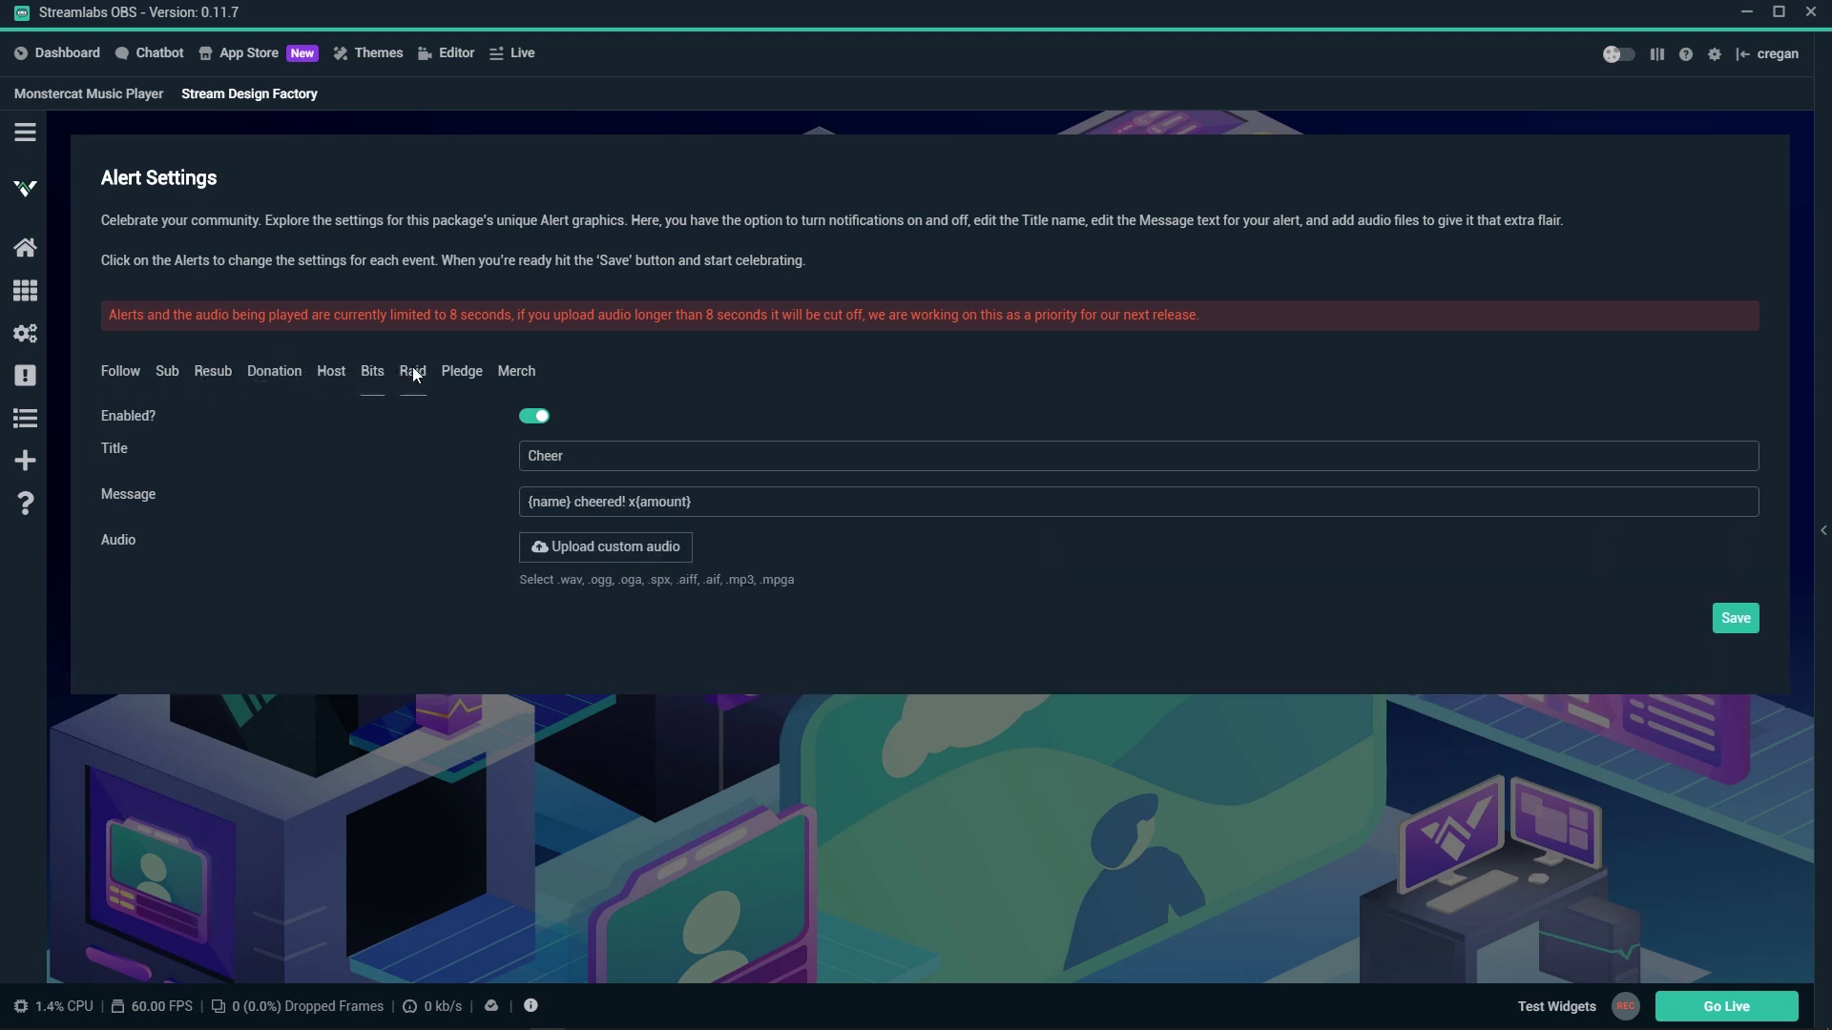
left_click(412, 374)
left_click(516, 373)
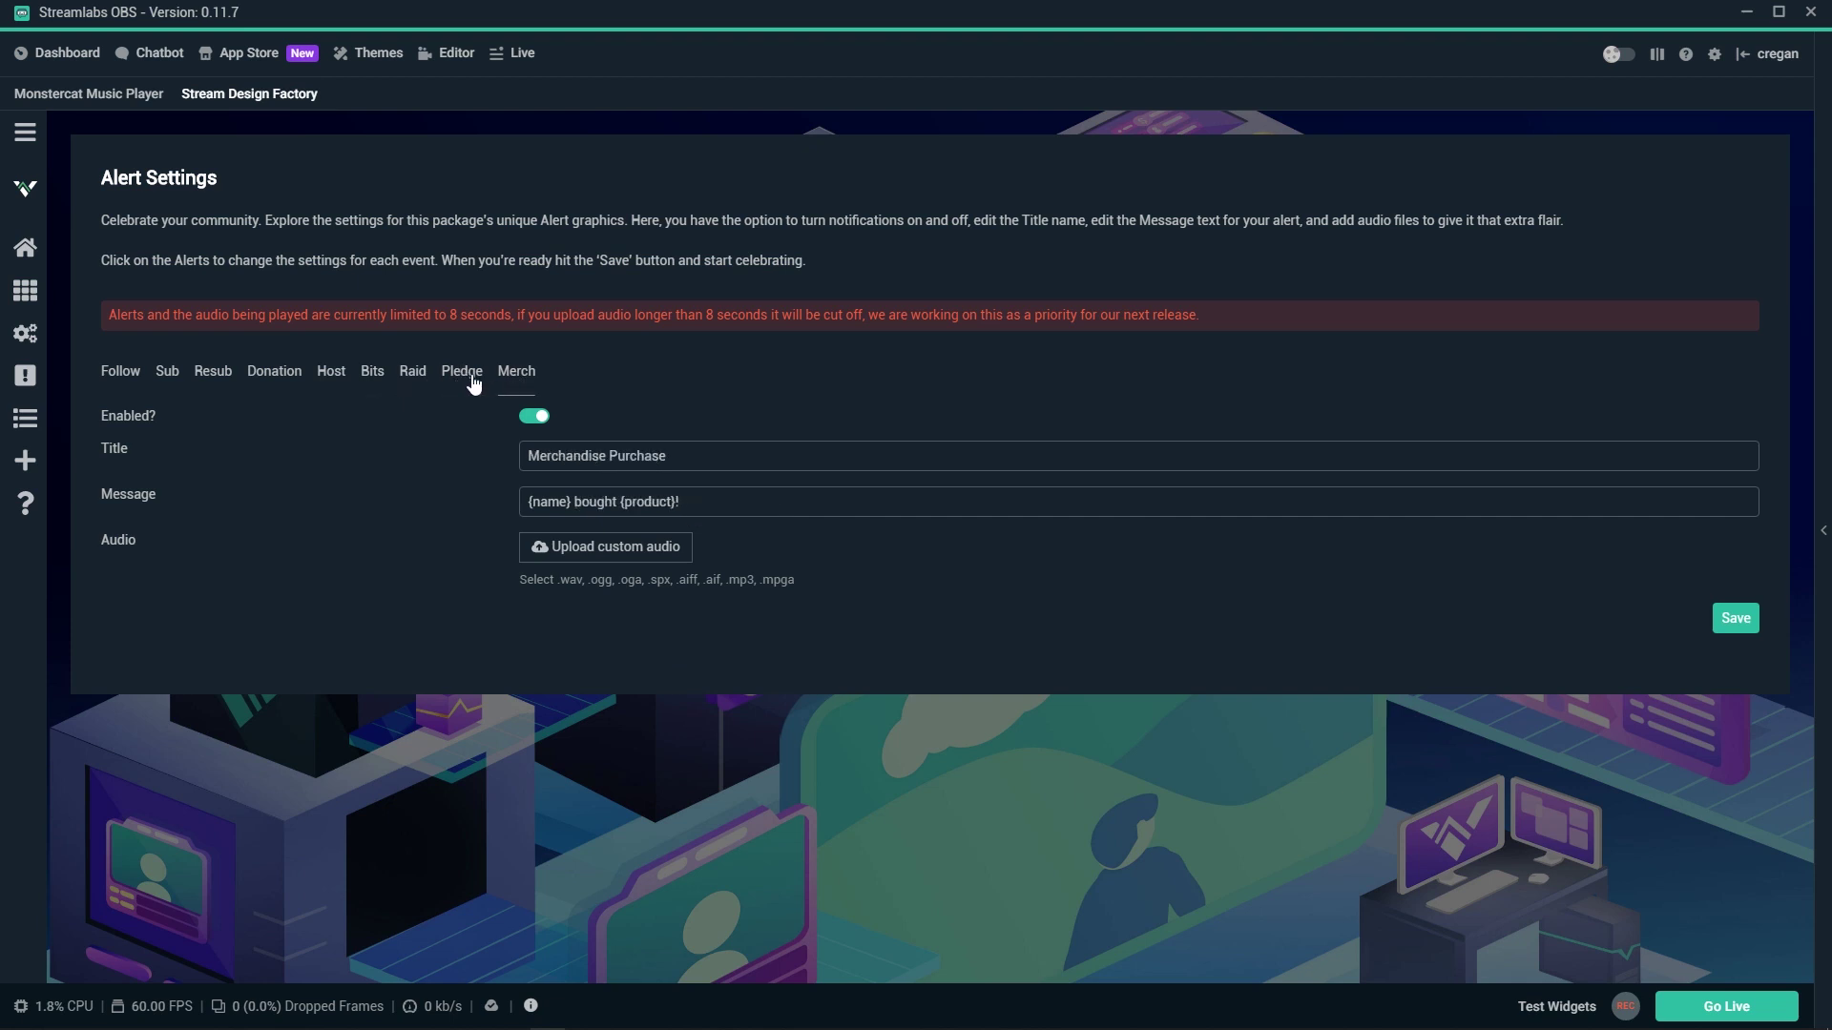
left_click(168, 370)
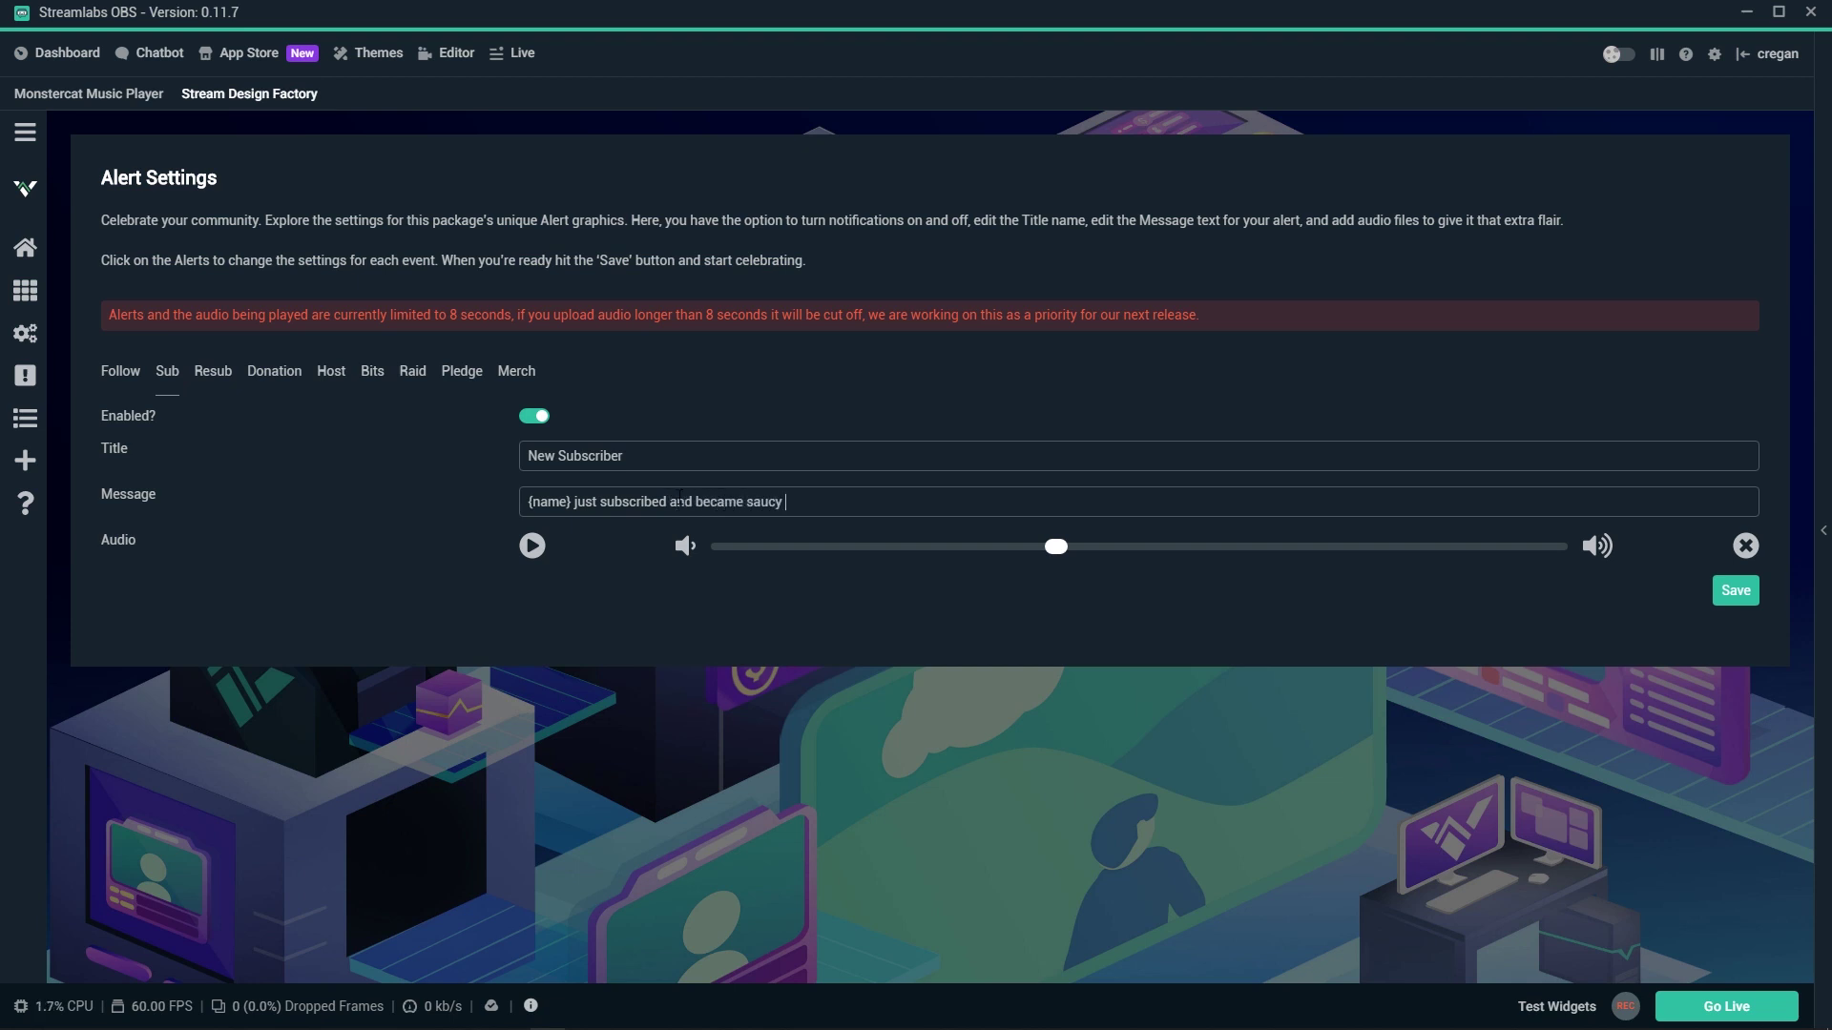
Replace the subscriber alert sound with the custom god-dammit-geoff.mp3
left_click(1746, 546)
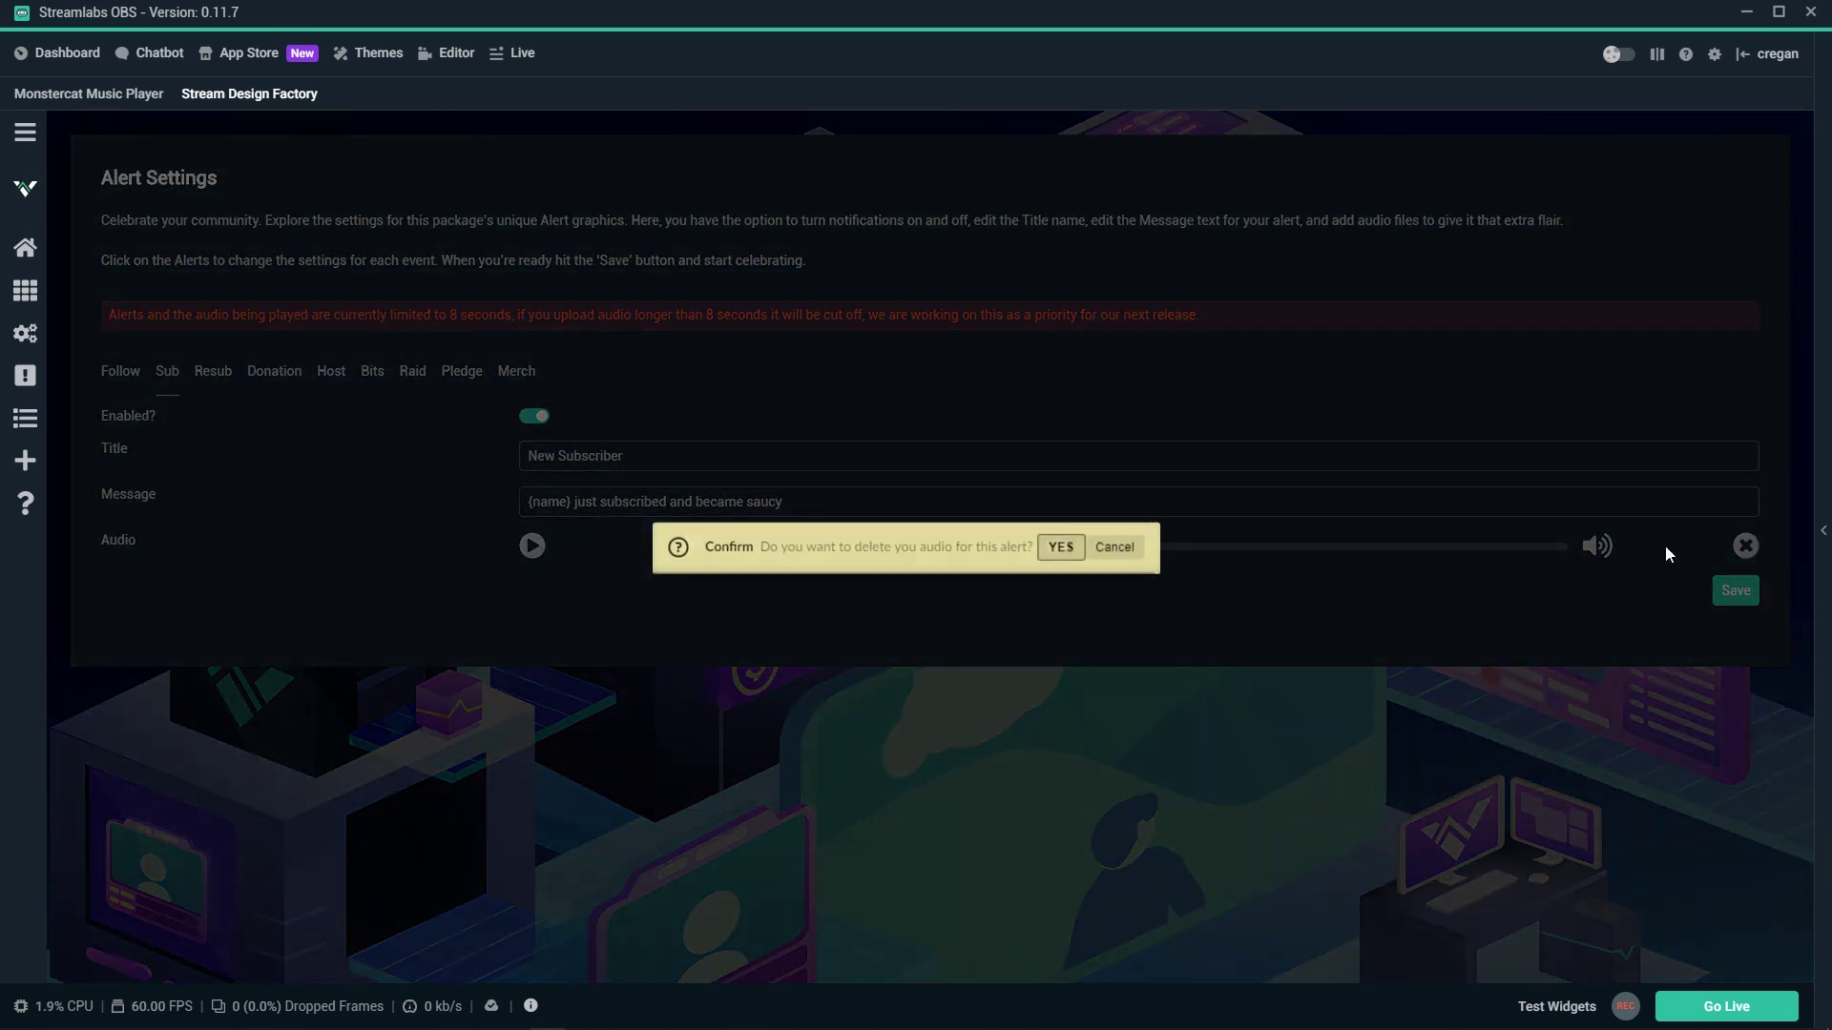
left_click(1060, 545)
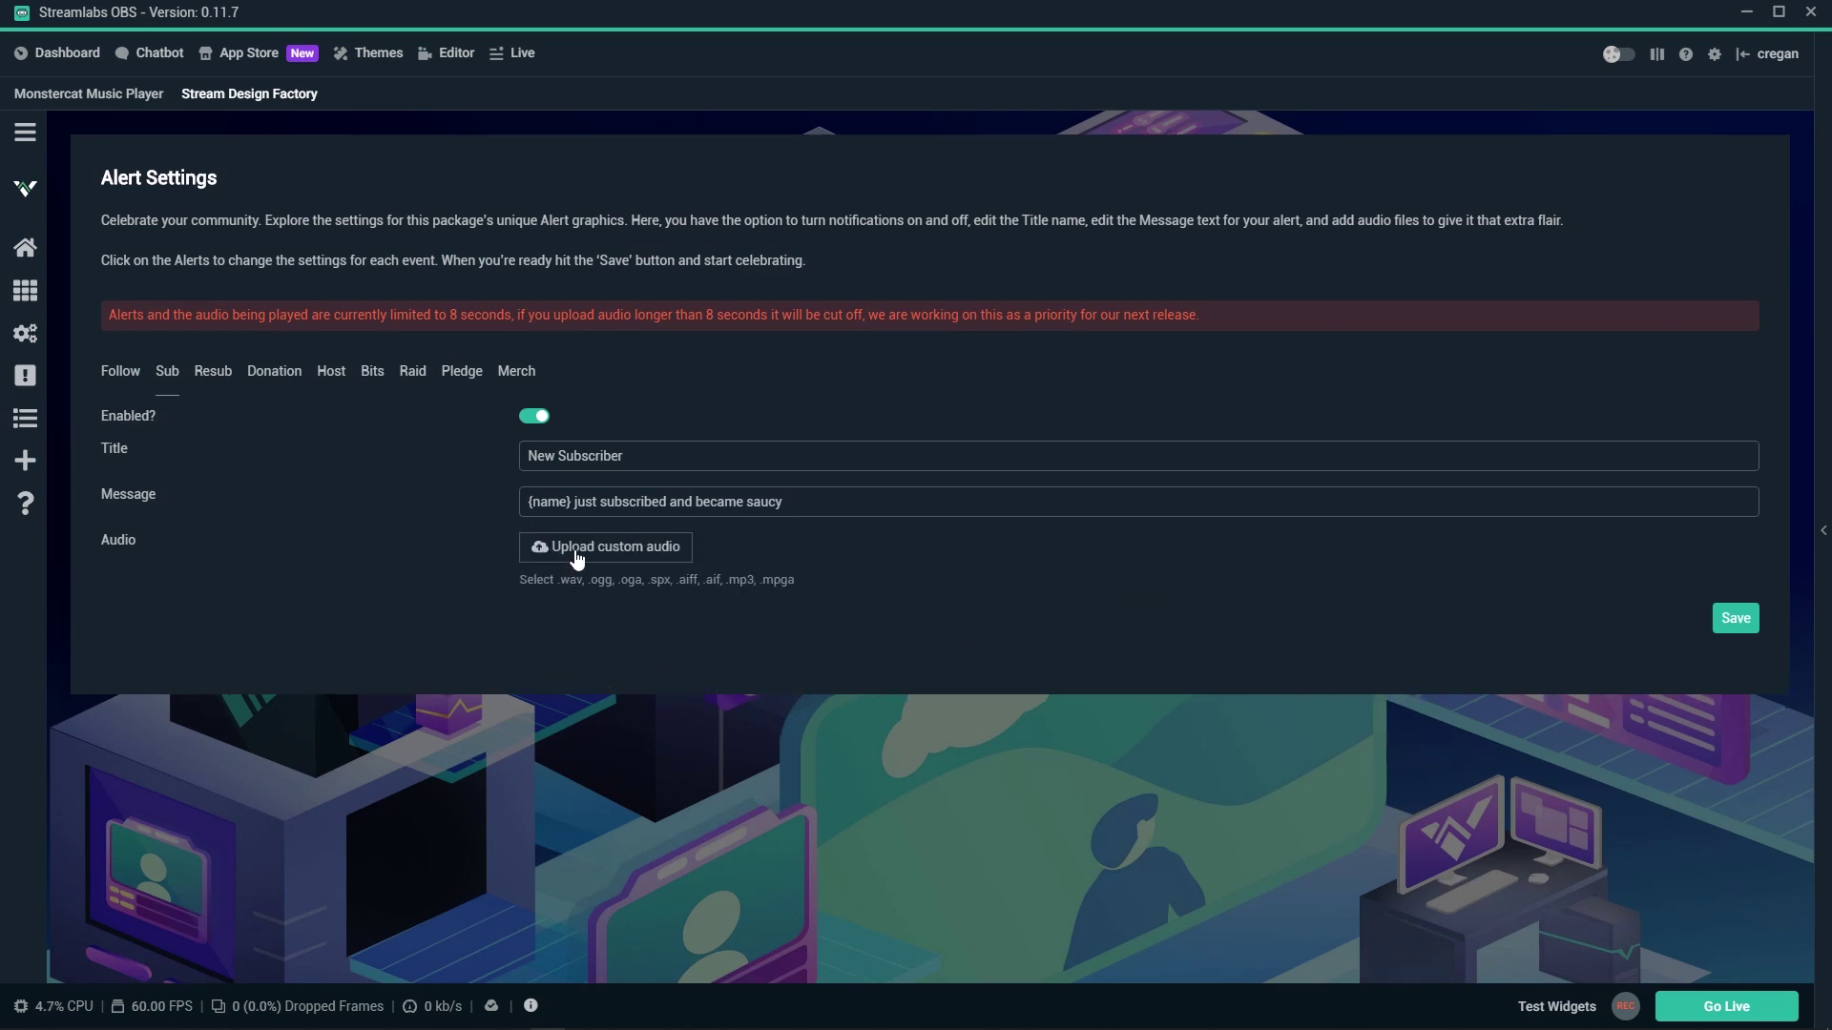
left_click(578, 550)
left_click(303, 393)
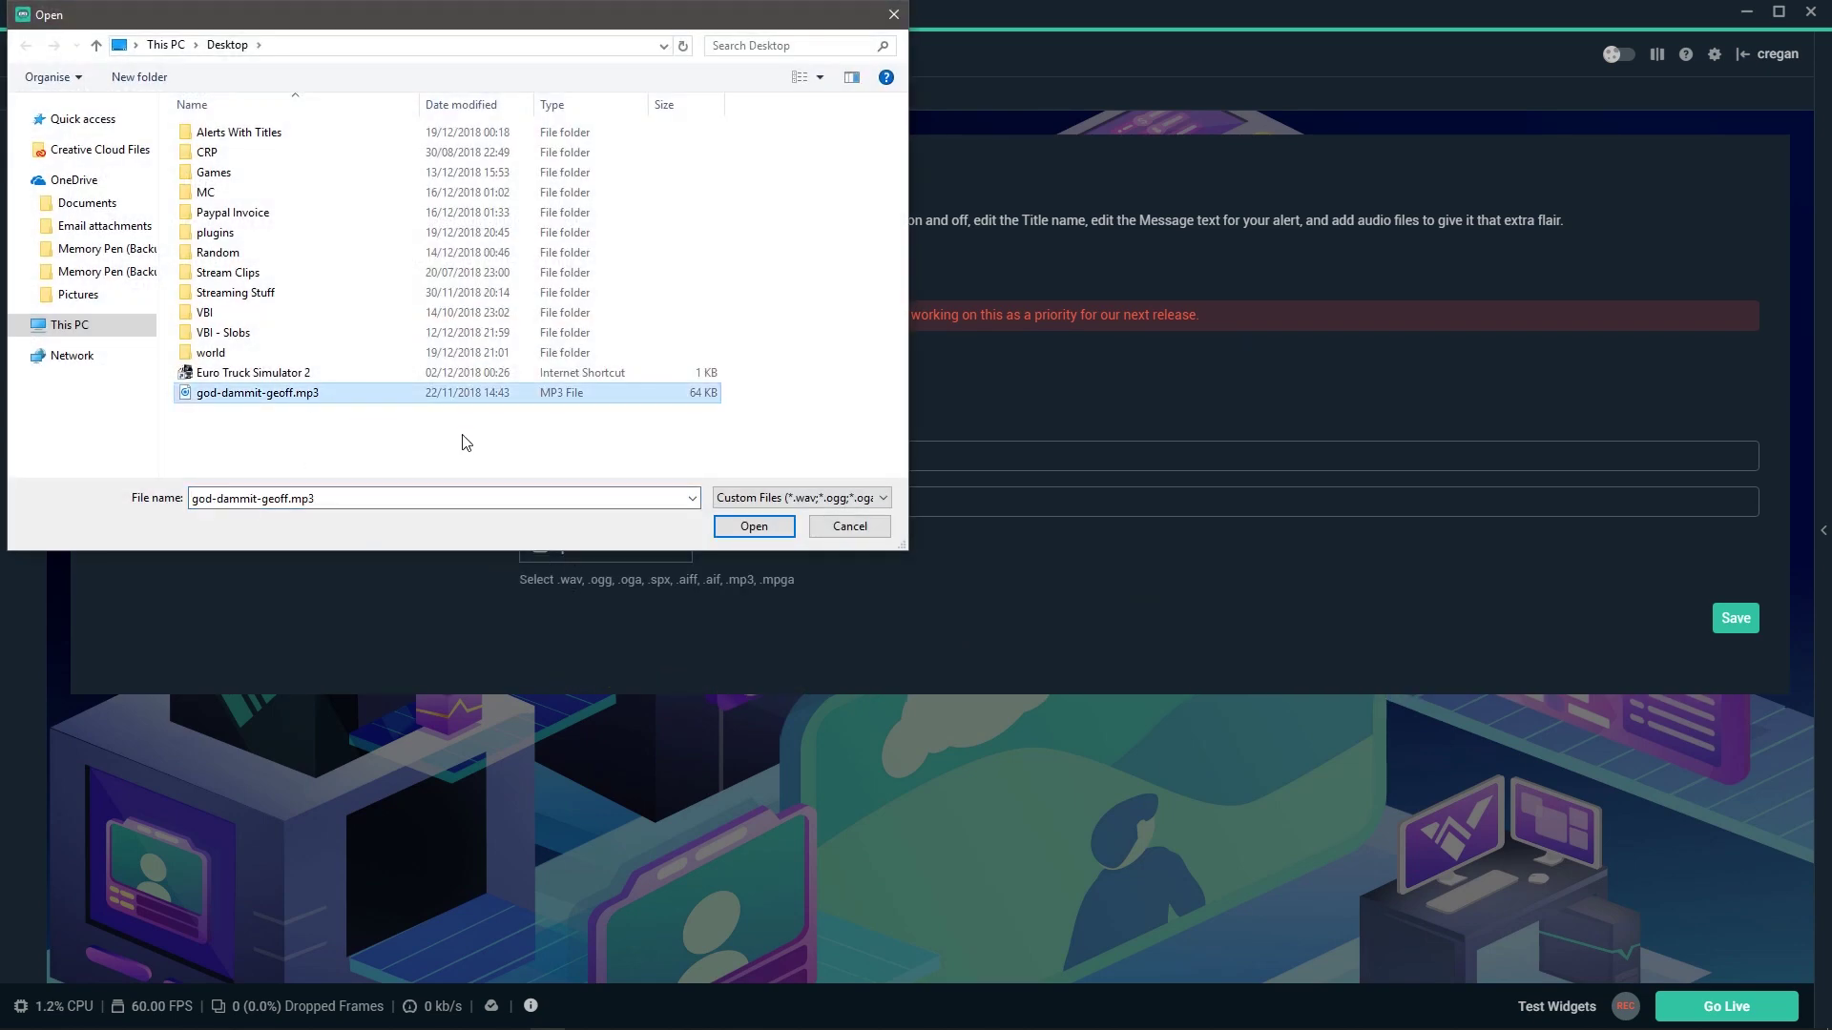
left_click(753, 526)
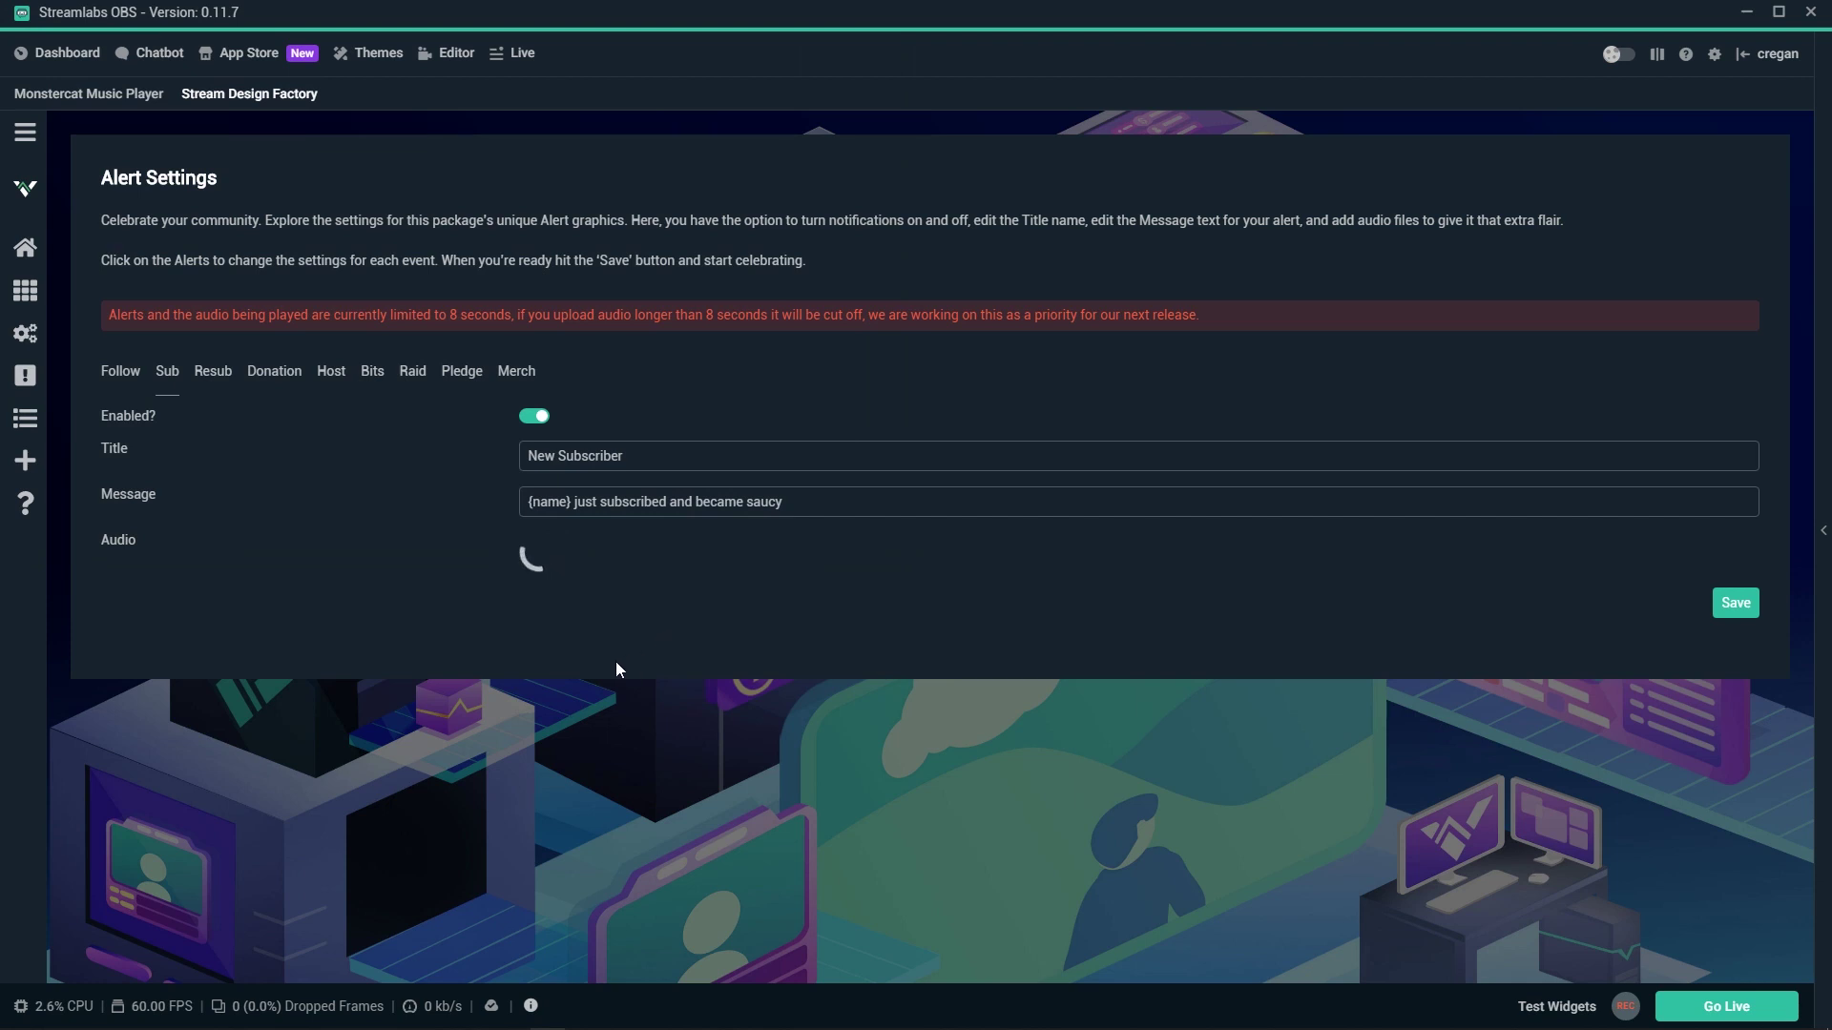
Turn the alert volume almost all the way down and play the sound to test it
left_click_drag(1056, 547, 725, 547)
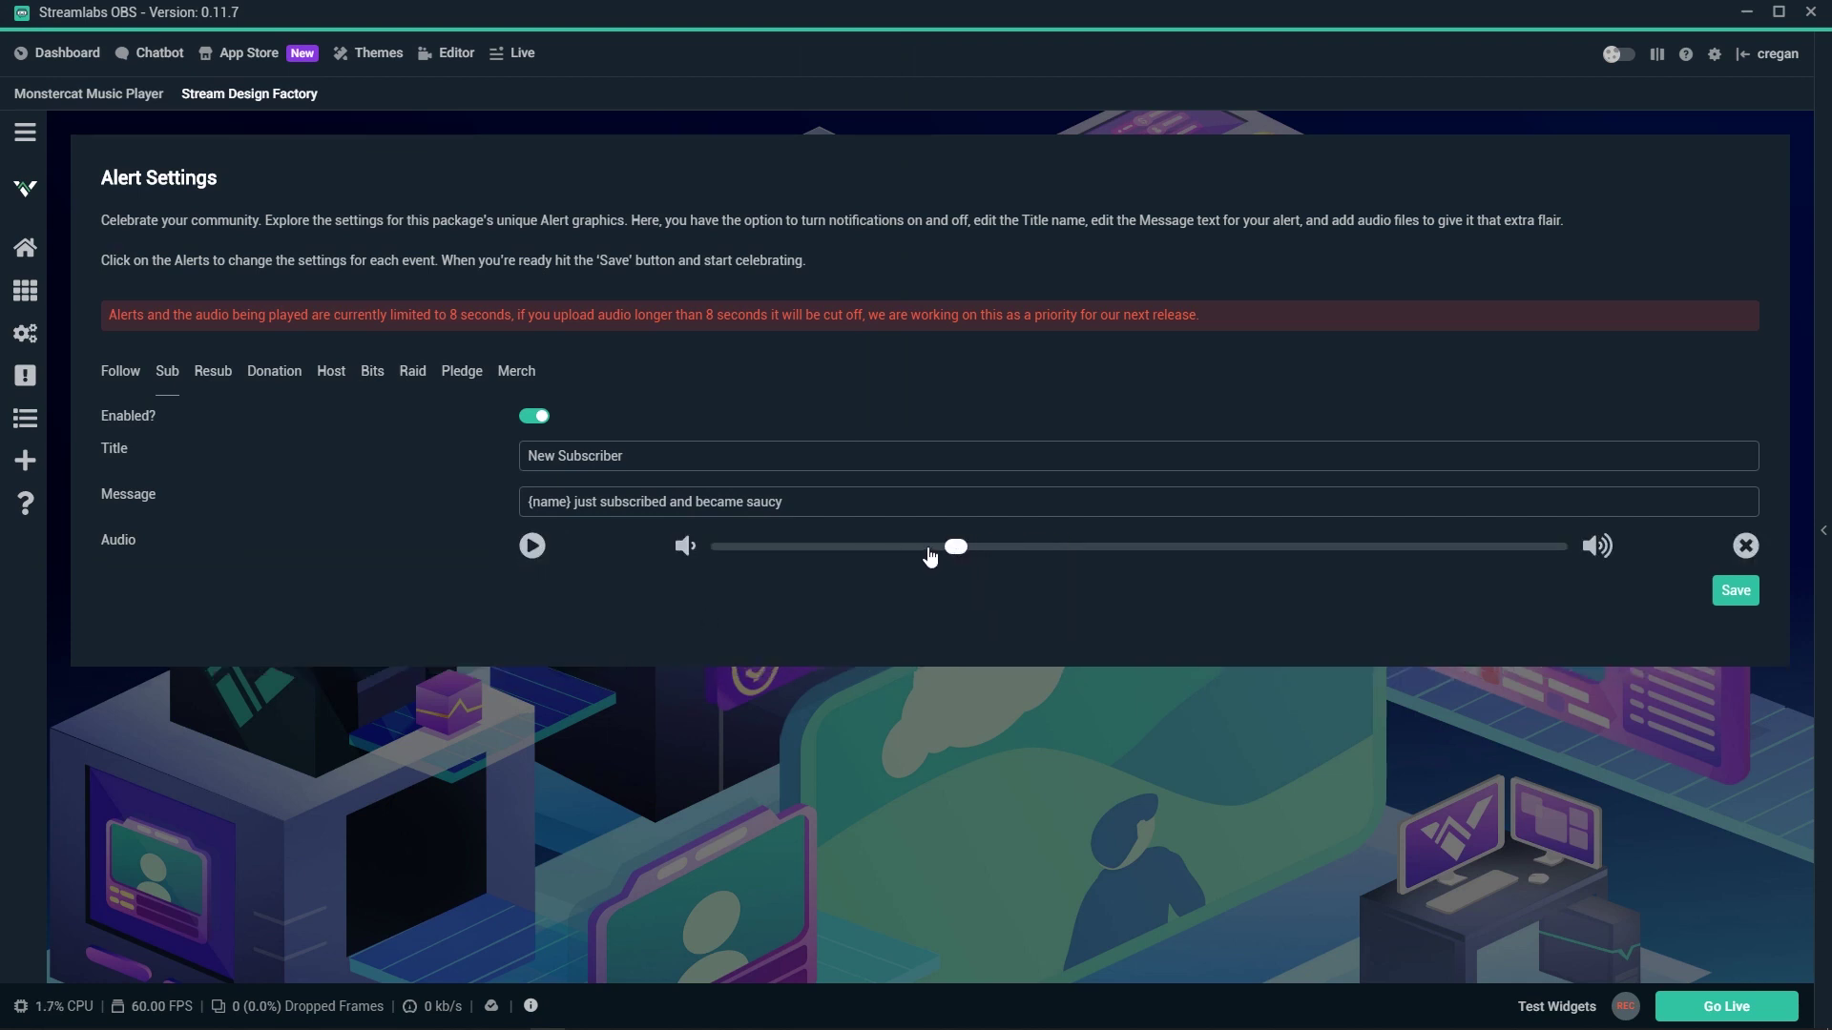
left_click(566, 549)
left_click_drag(721, 548, 732, 547)
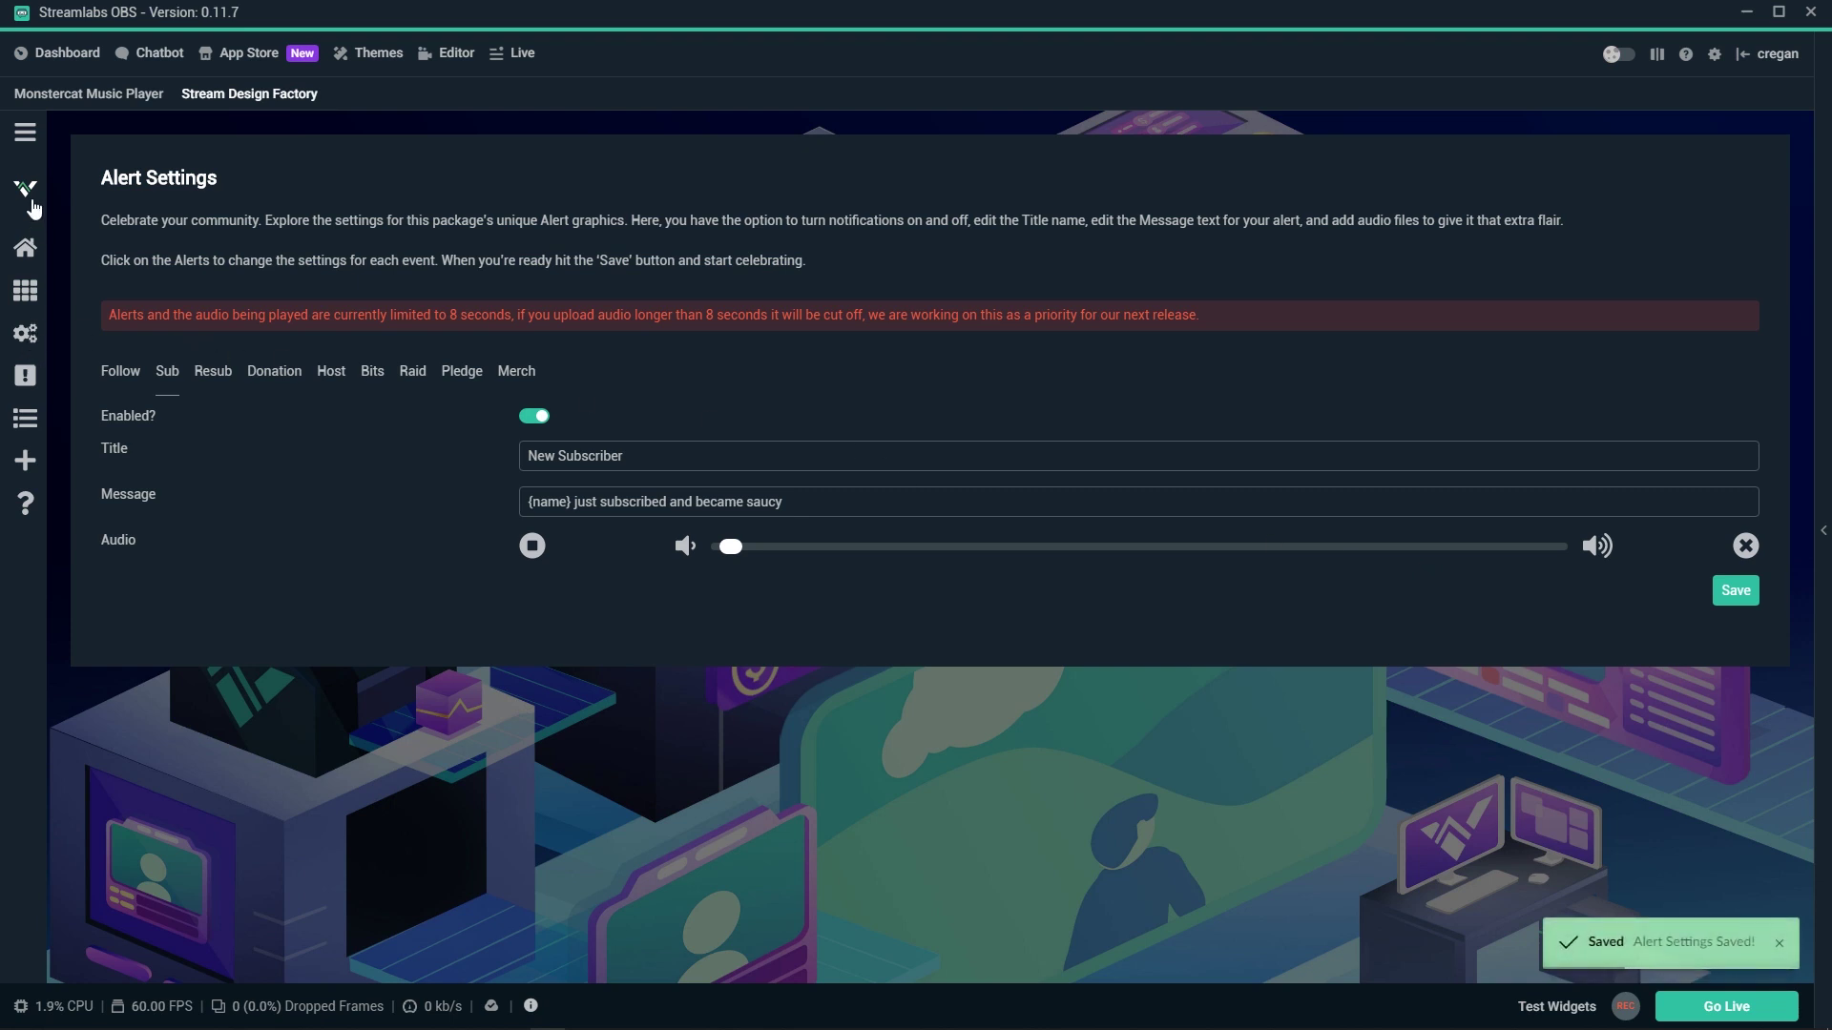
Add a new package source from My Sources
left_click(26, 132)
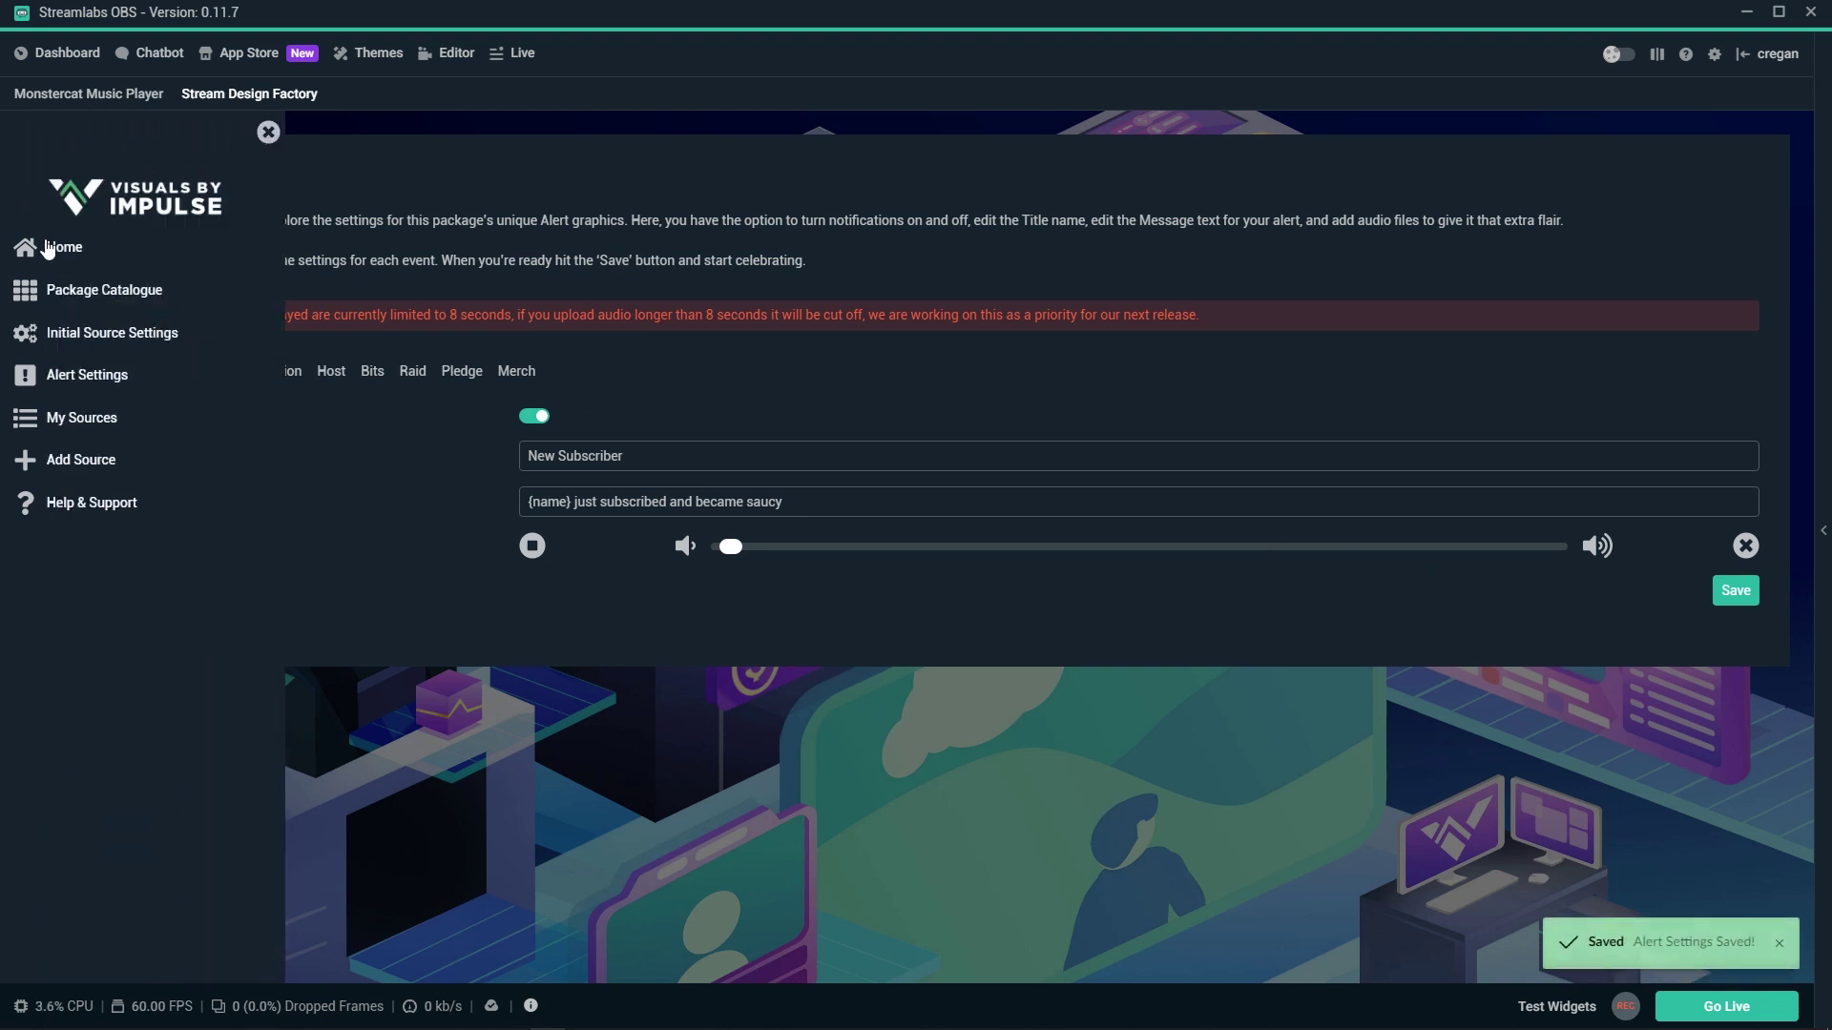
left_click(64, 421)
left_click(267, 134)
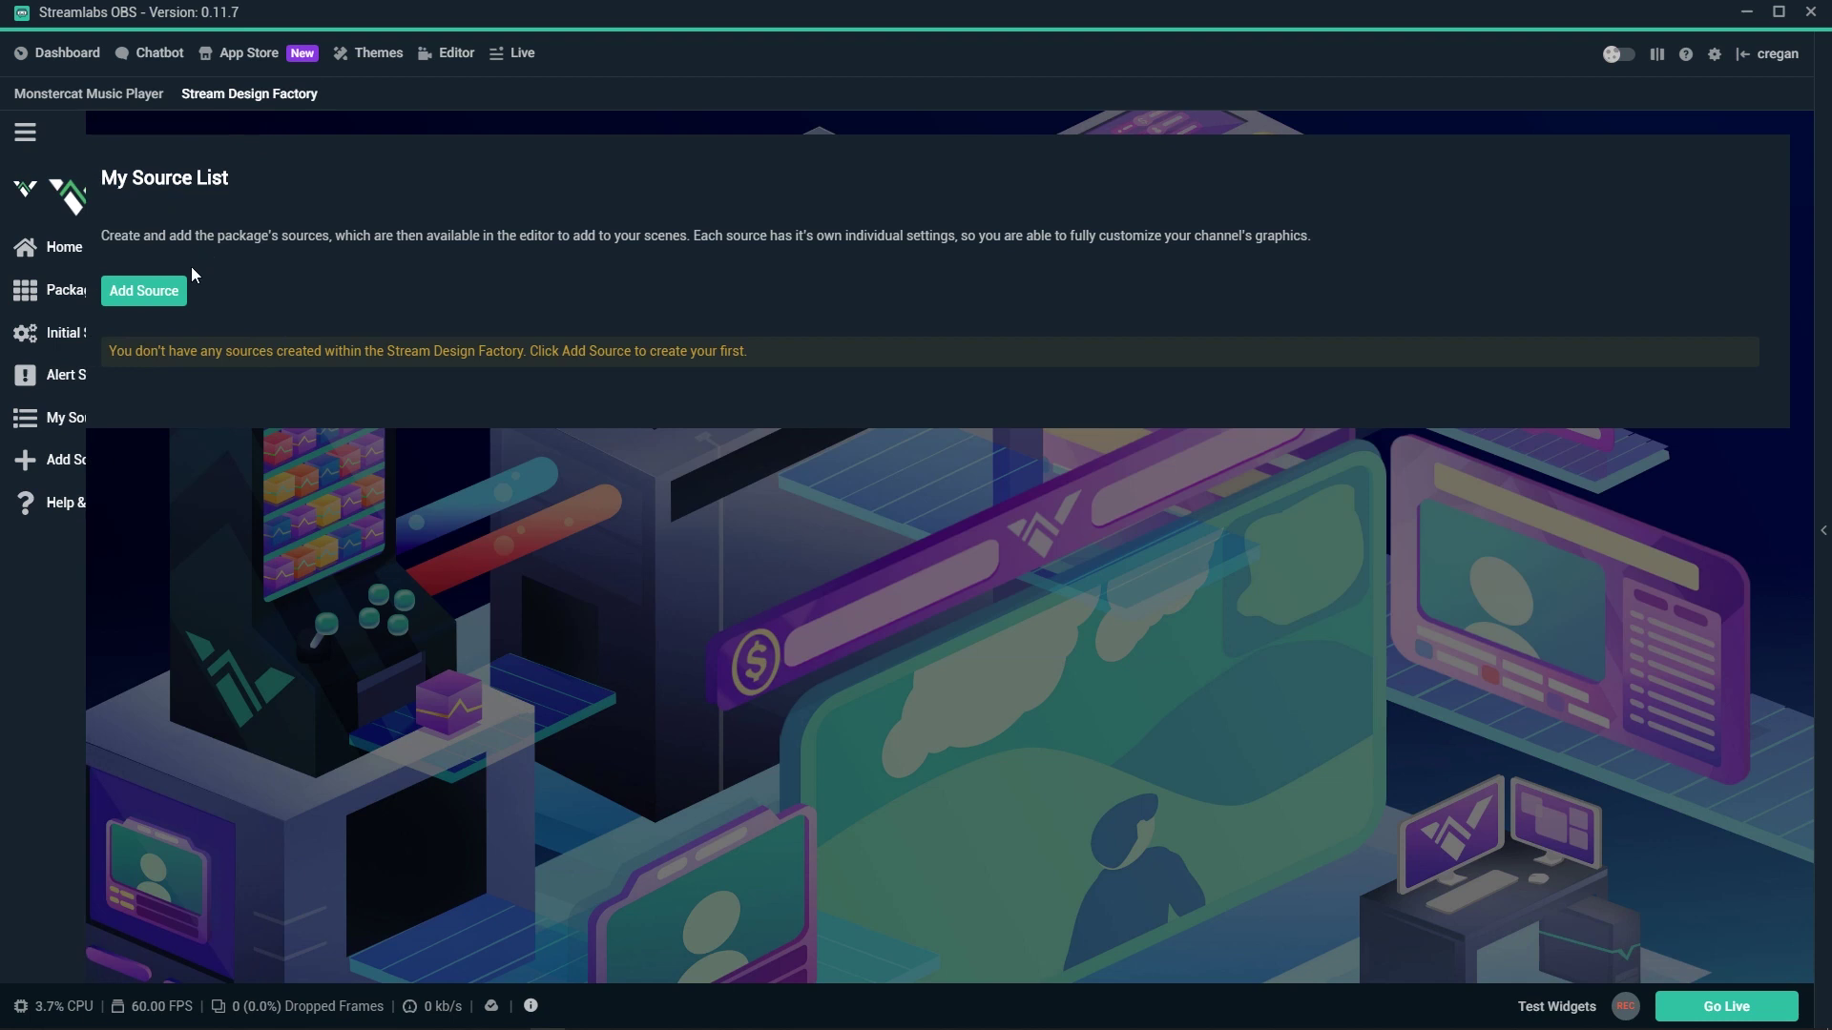
left_click(147, 291)
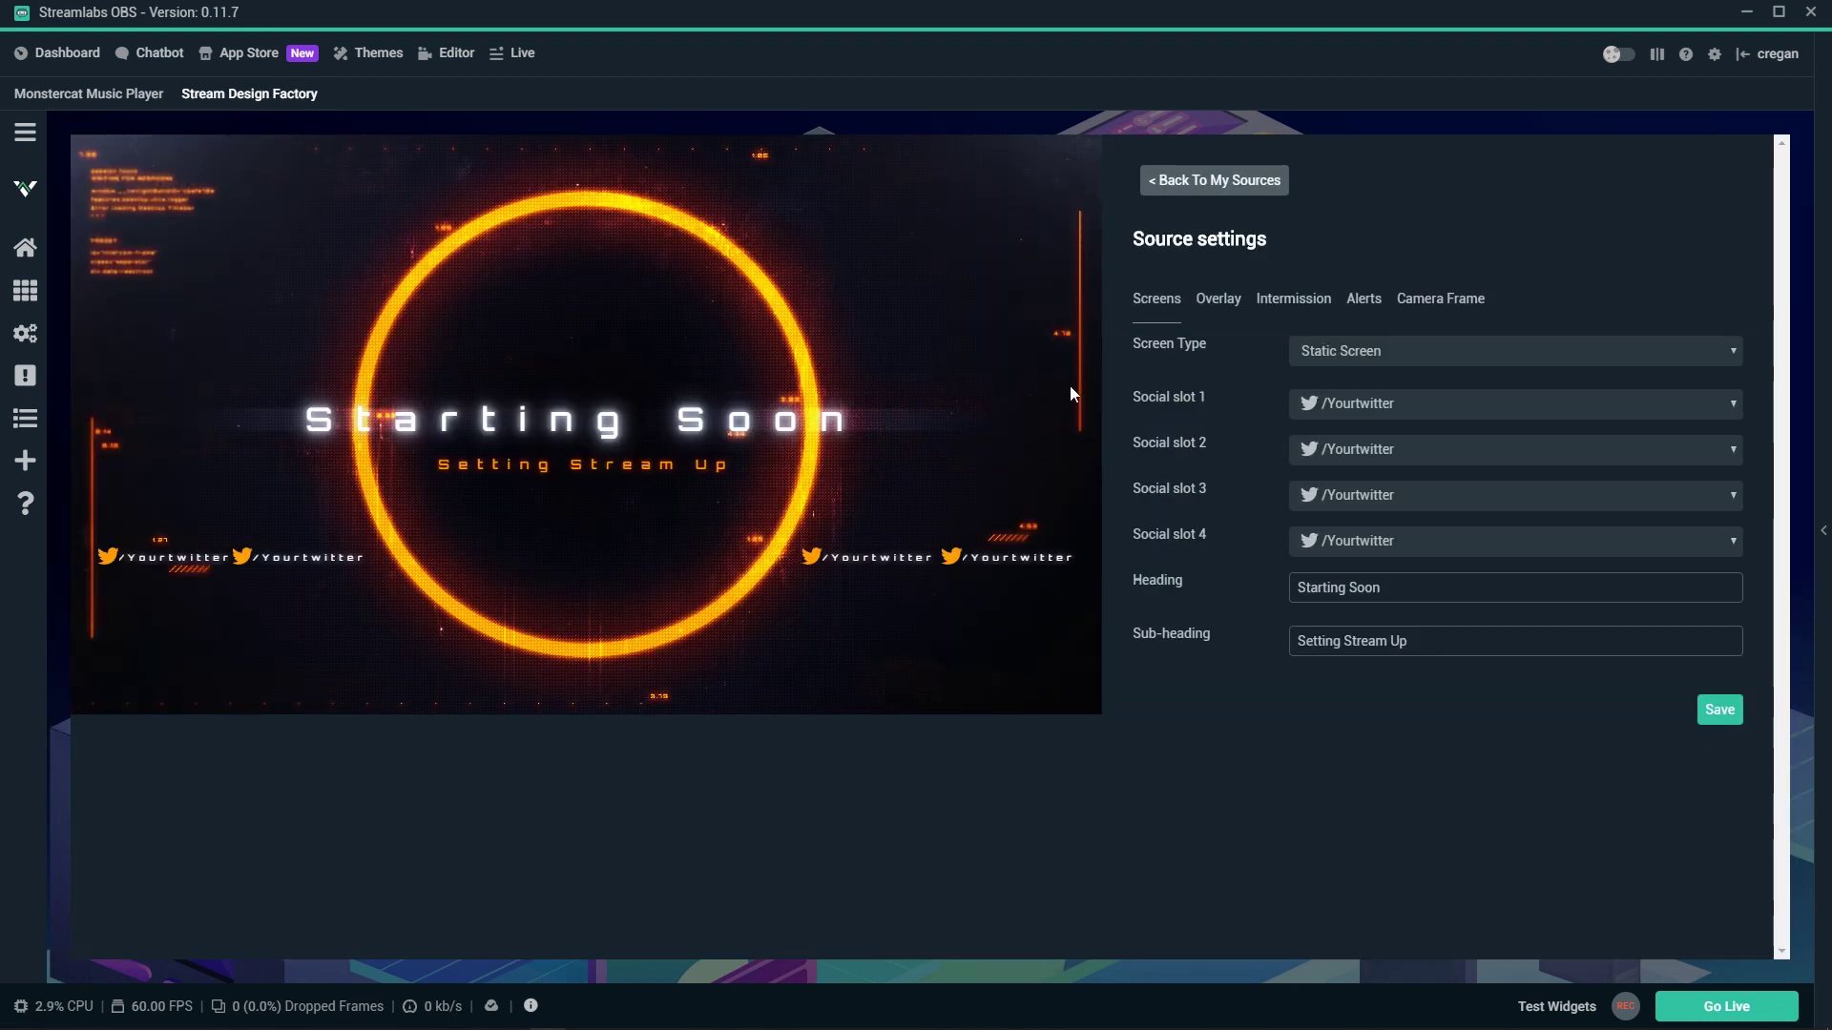
Browse the Overlay Bar, Intermission and Alert settings, then set the camera frame to Animated 16:9
left_click(1219, 298)
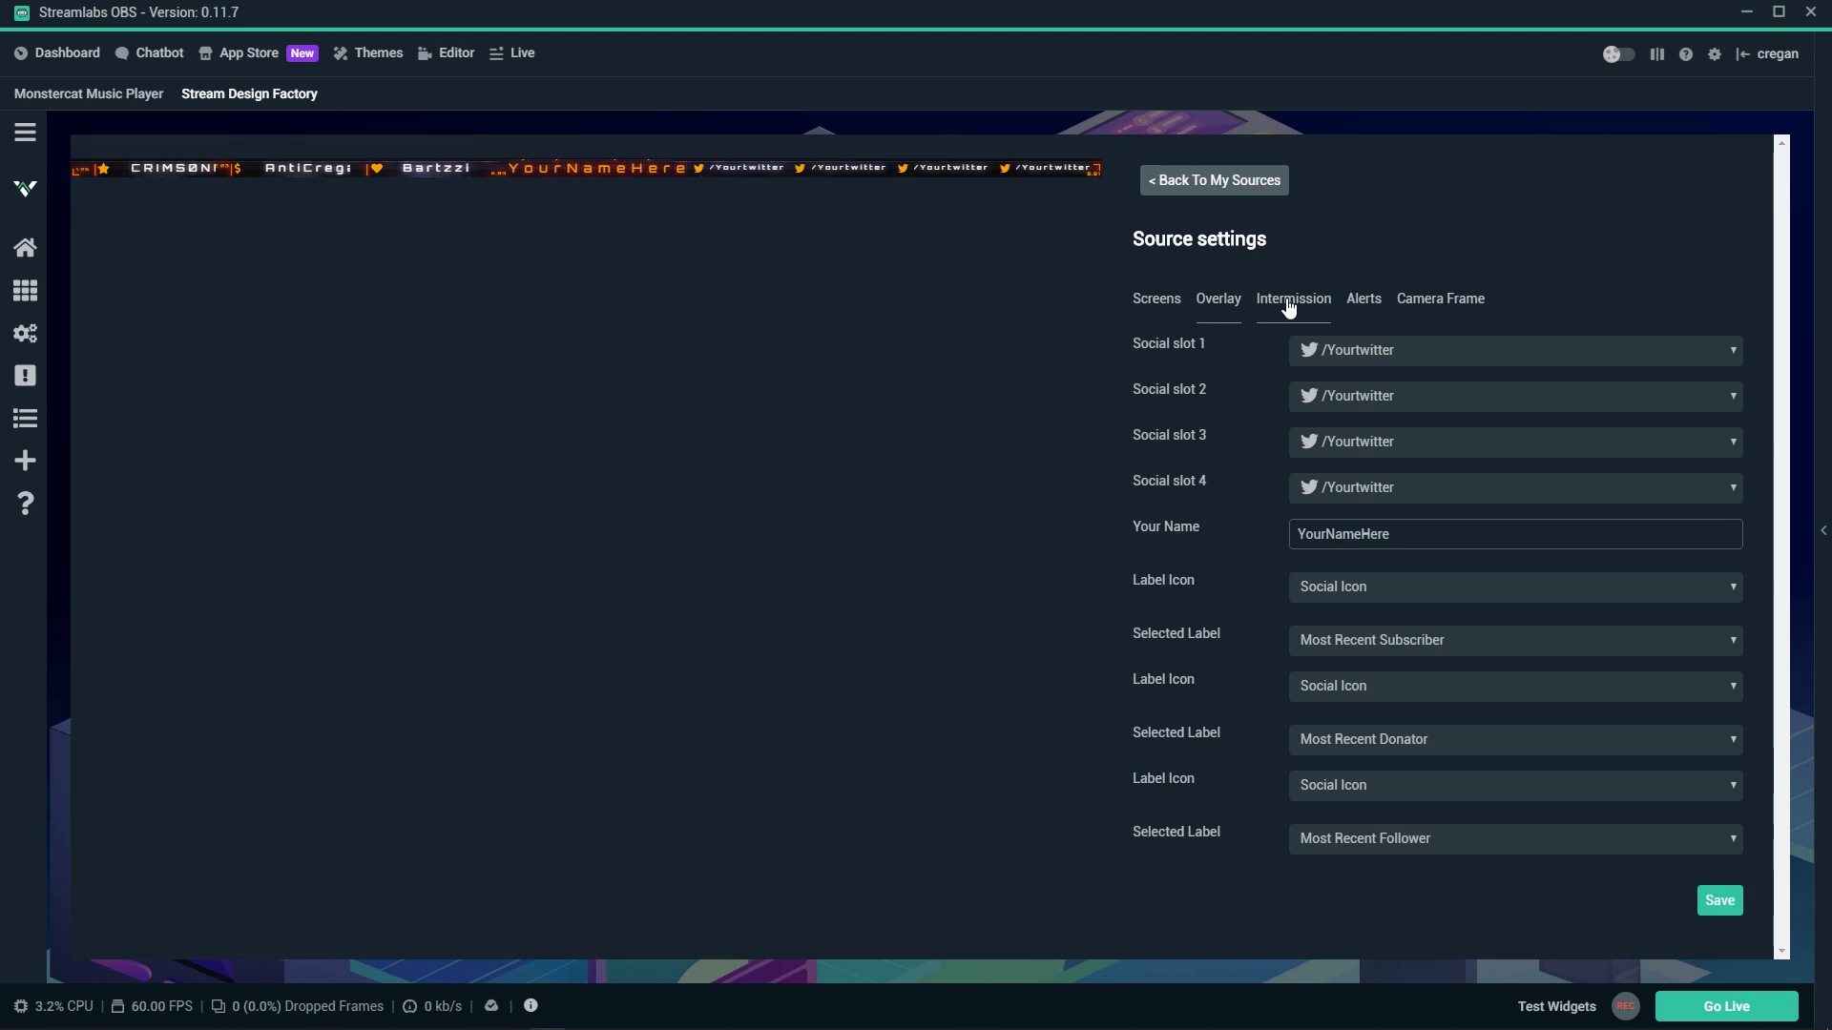
left_click(1288, 305)
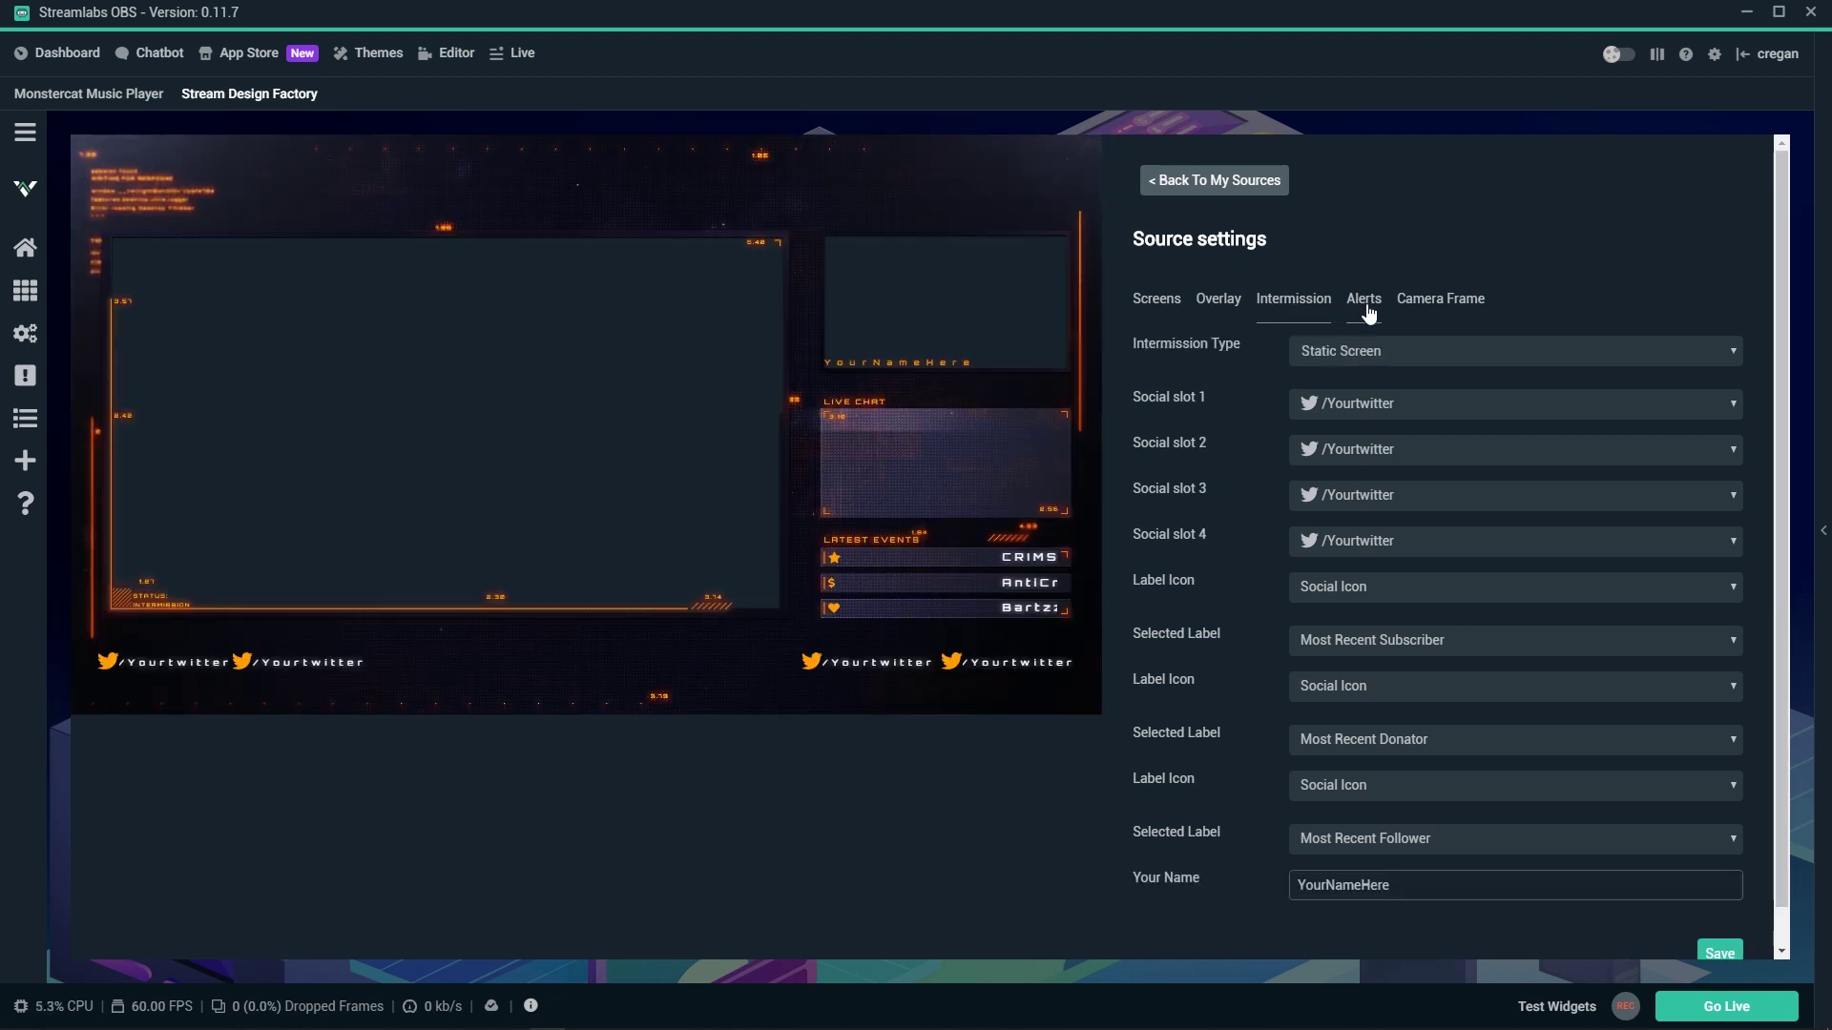
left_click(1365, 303)
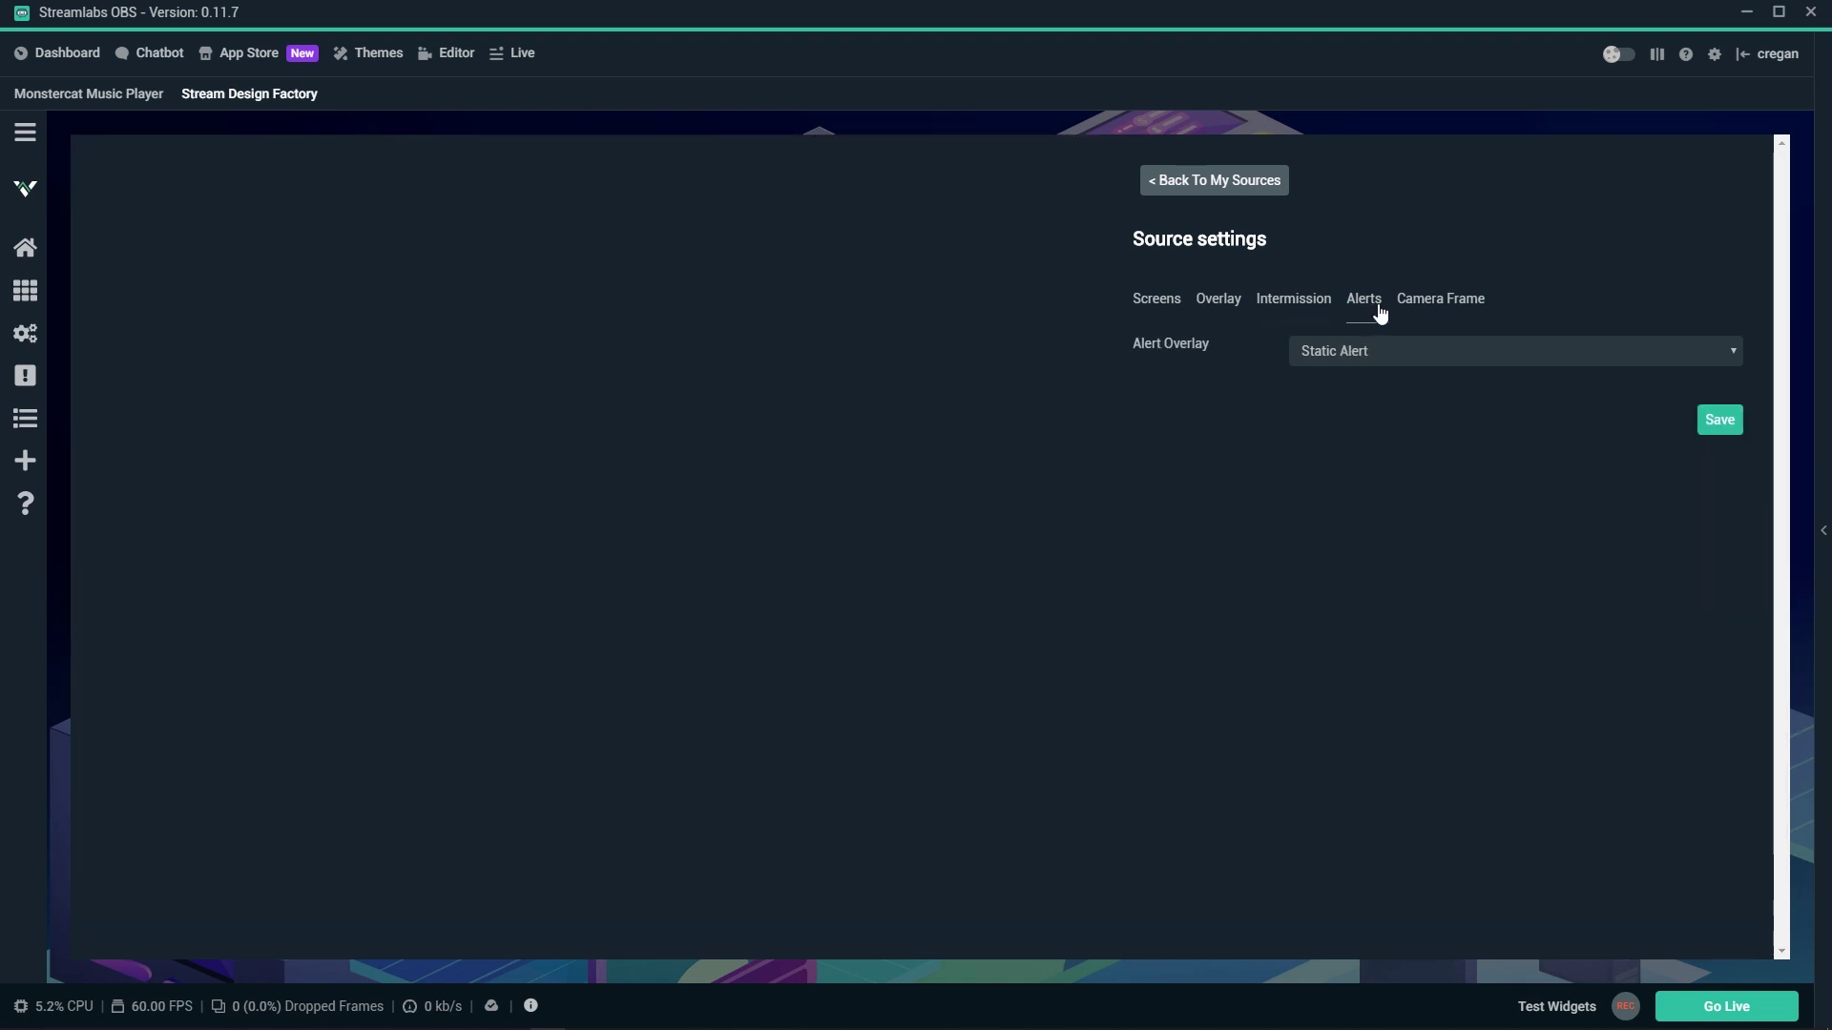
left_click(1431, 310)
left_click(1408, 347)
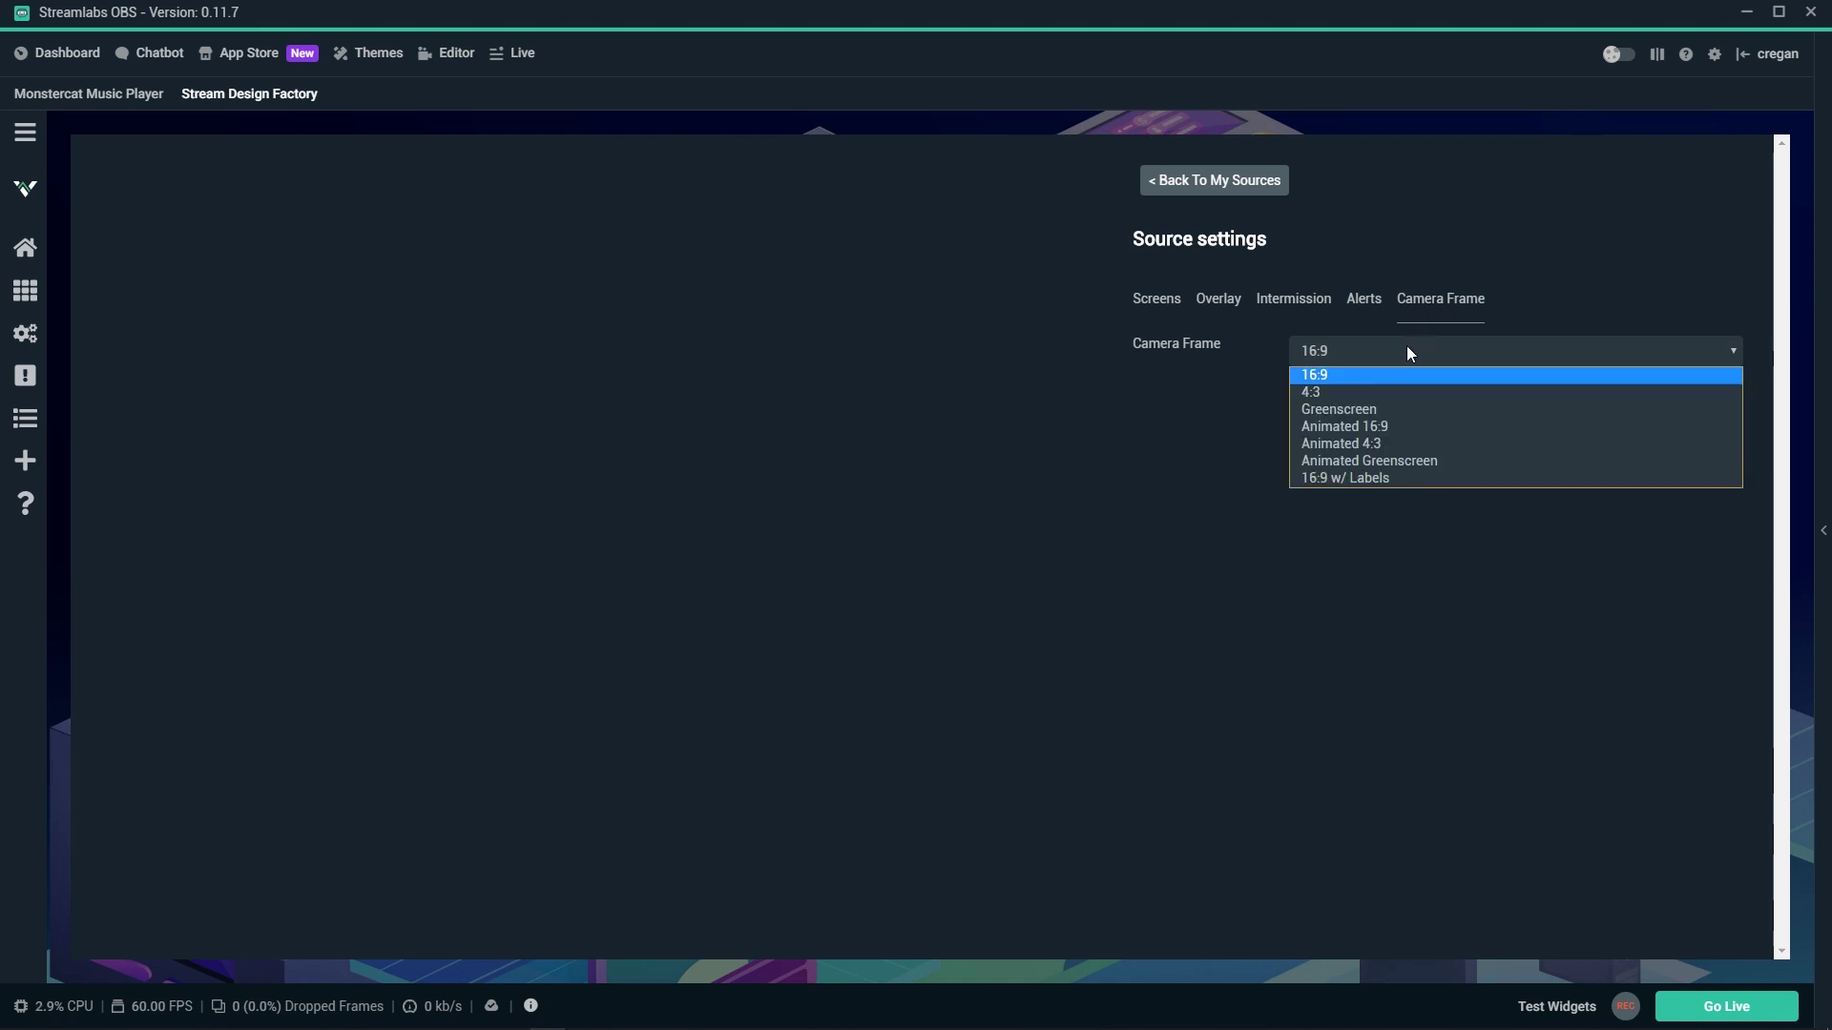
left_click(1382, 426)
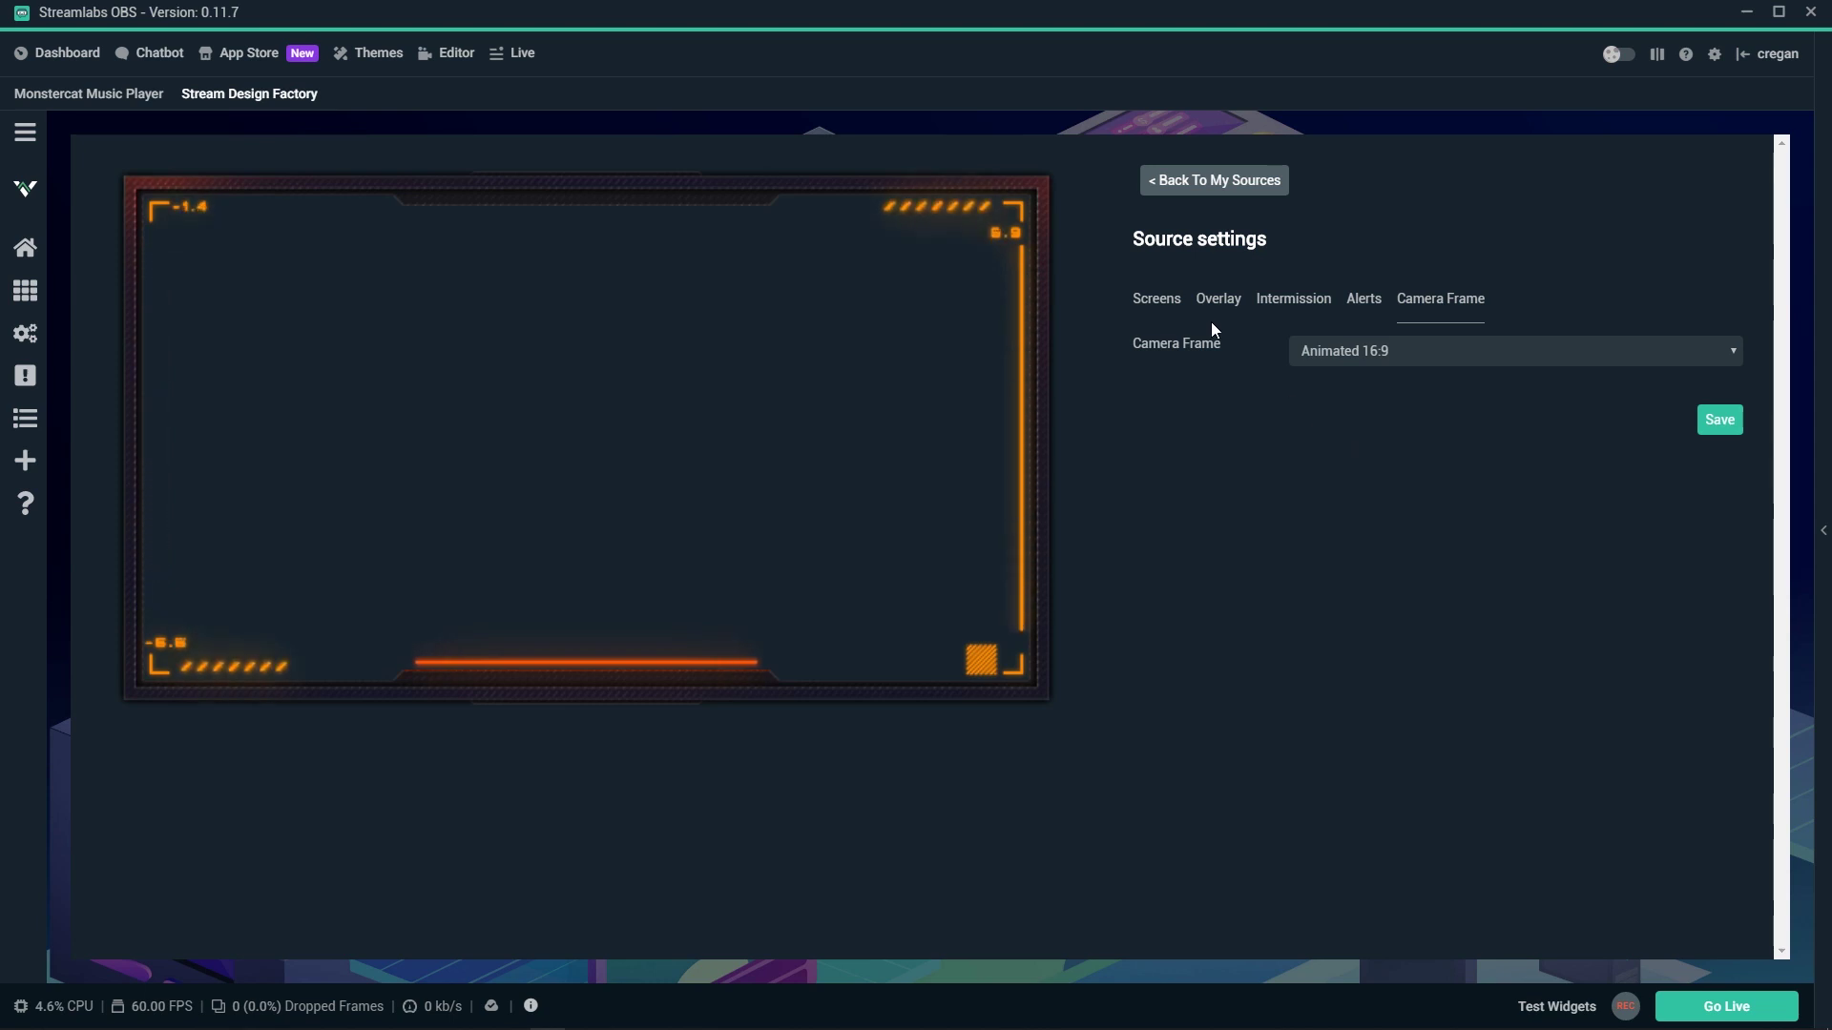
left_click(1158, 302)
left_click(1357, 352)
Set the screen type to Animated Screen, leaving social slots 1 and 4 empty
left_click(1357, 390)
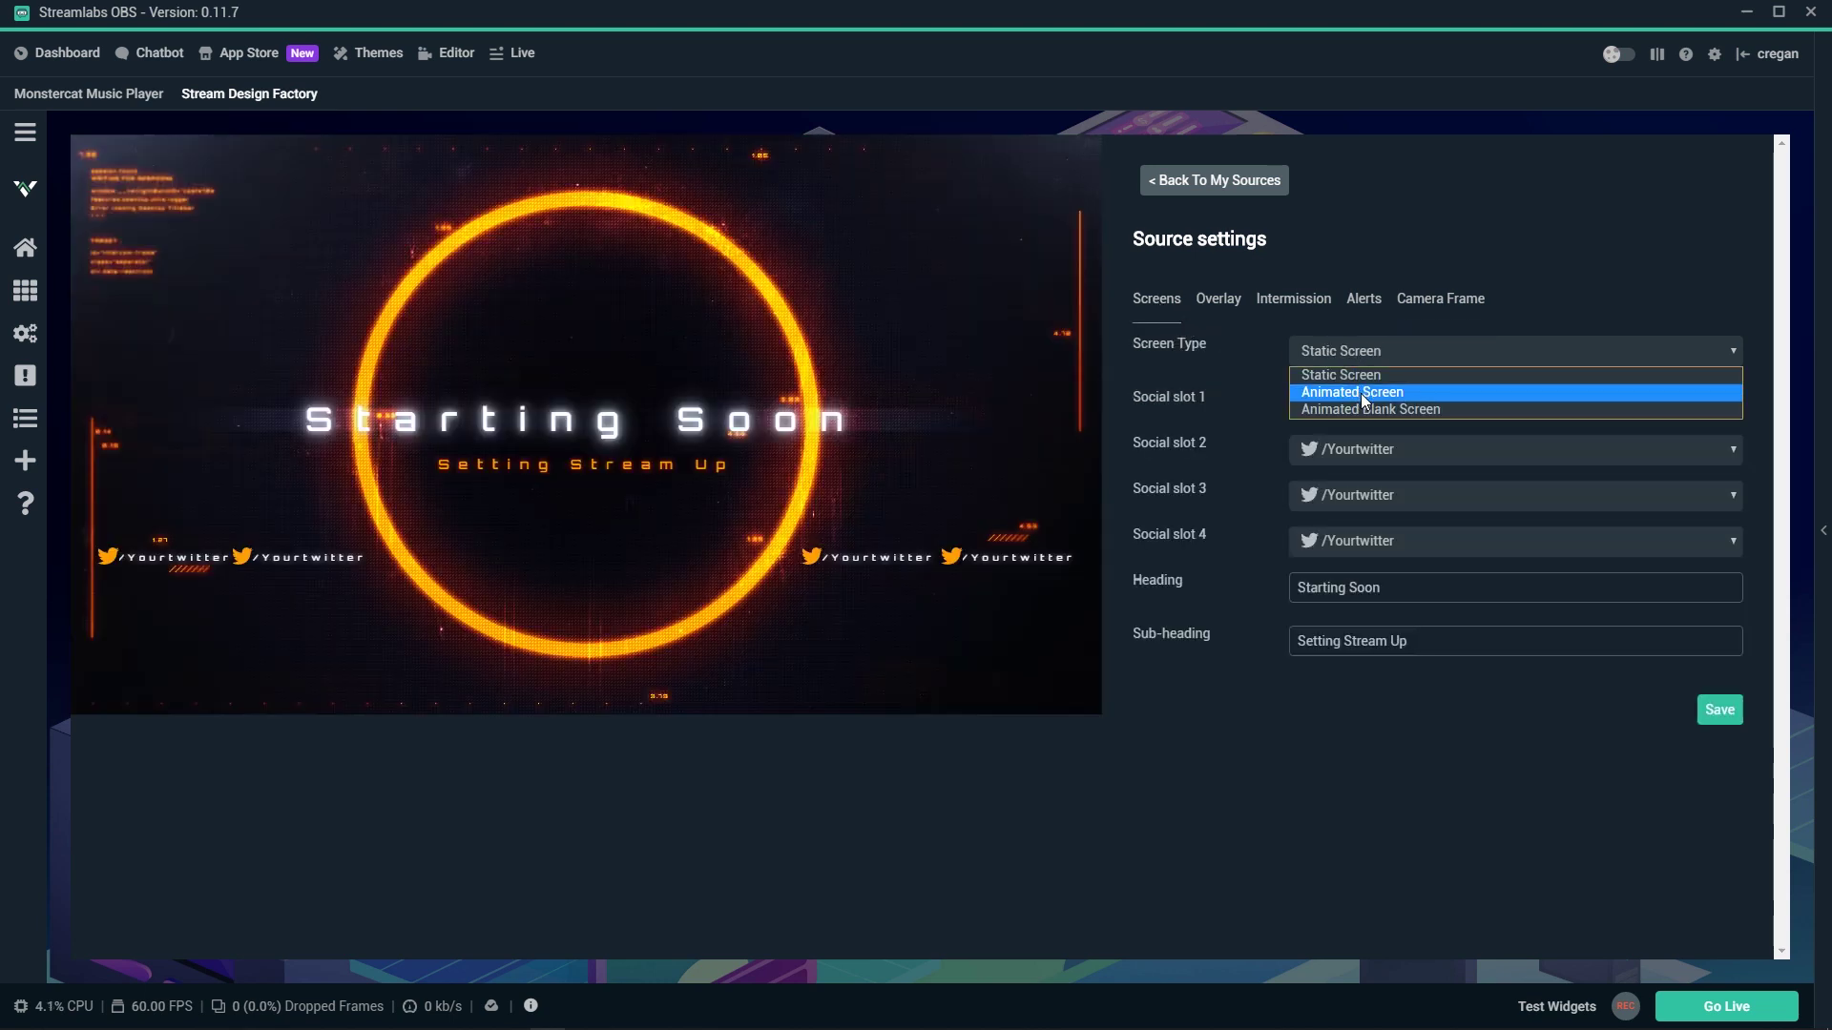
left_click(1396, 400)
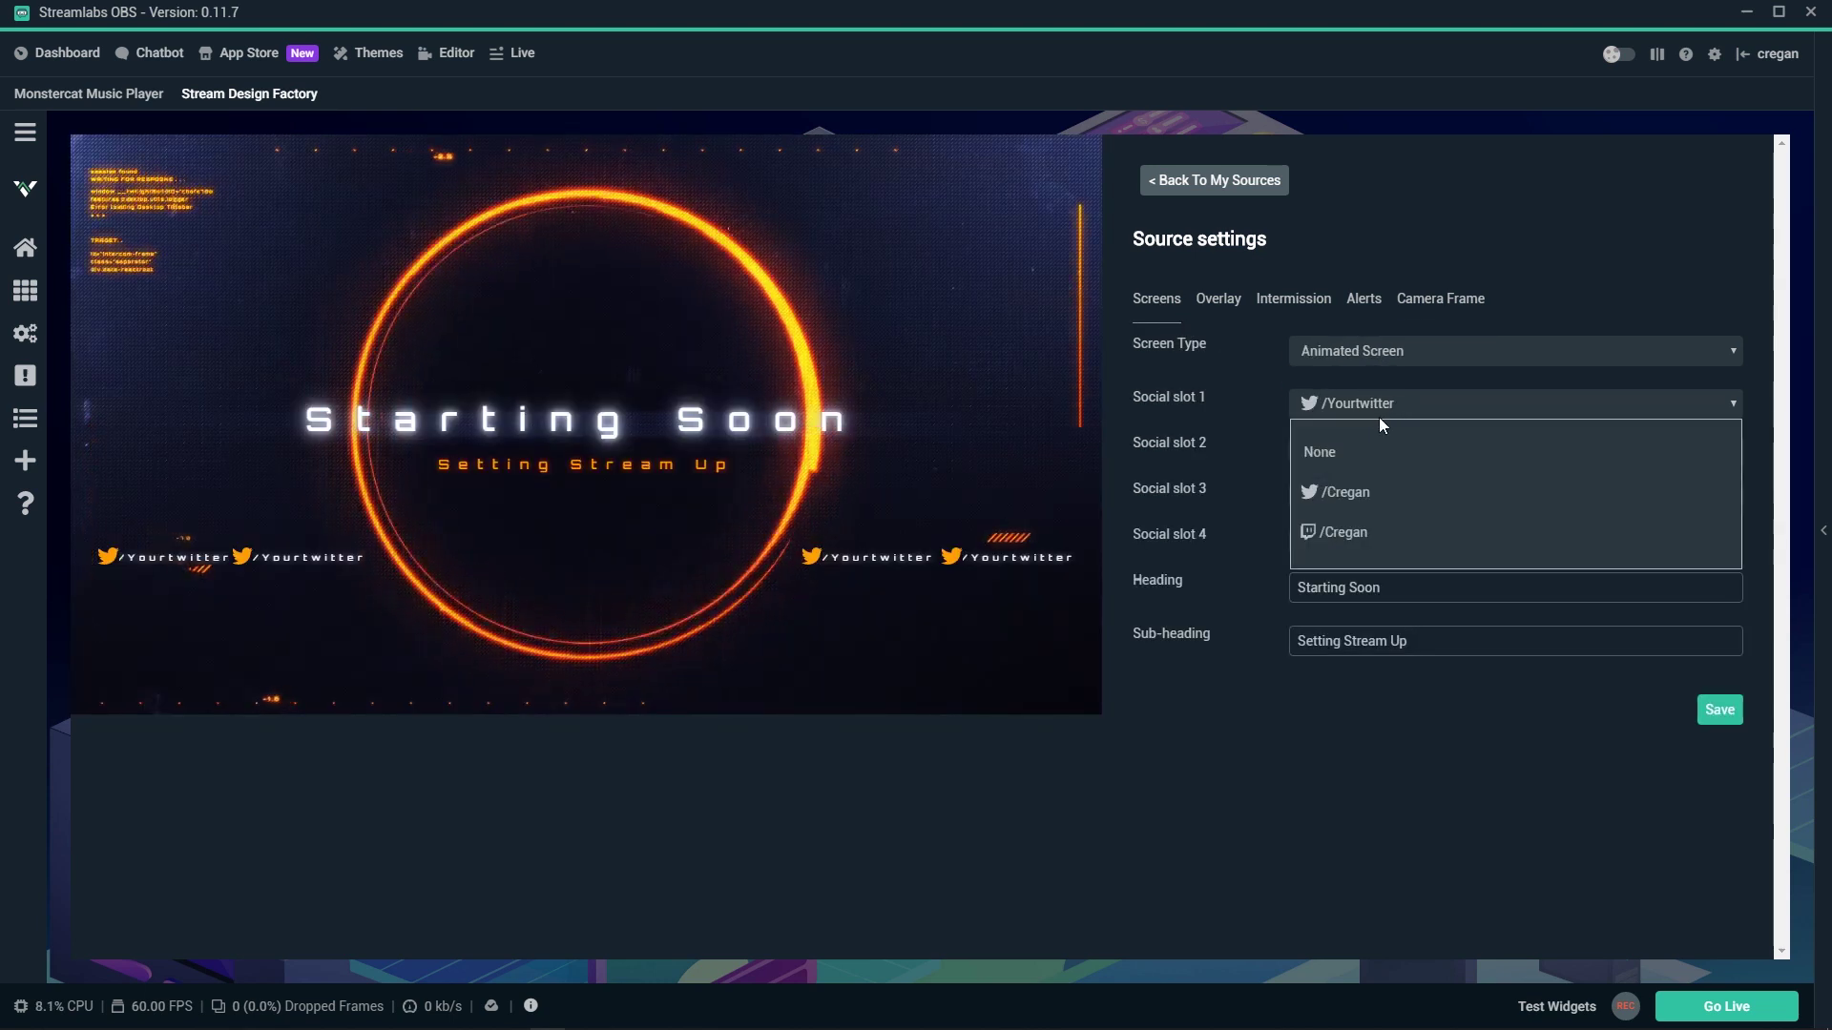
left_click(1341, 451)
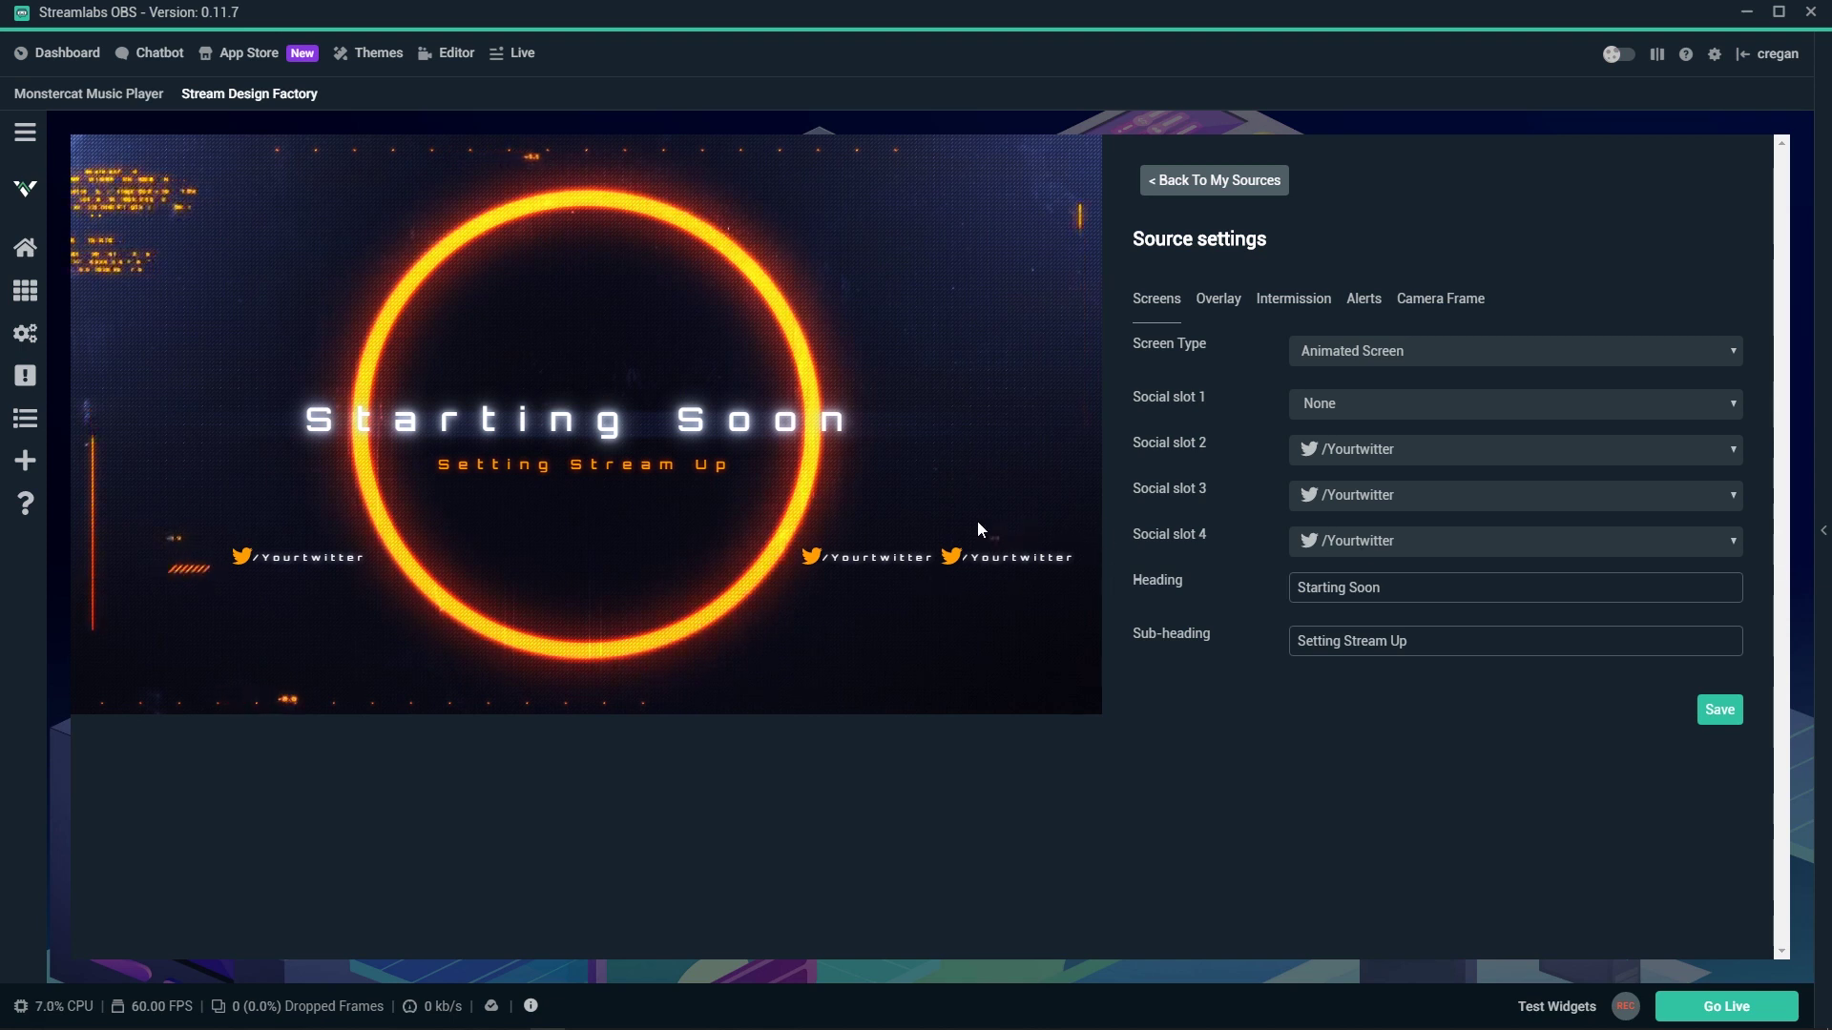
left_click(1517, 539)
left_click(1345, 584)
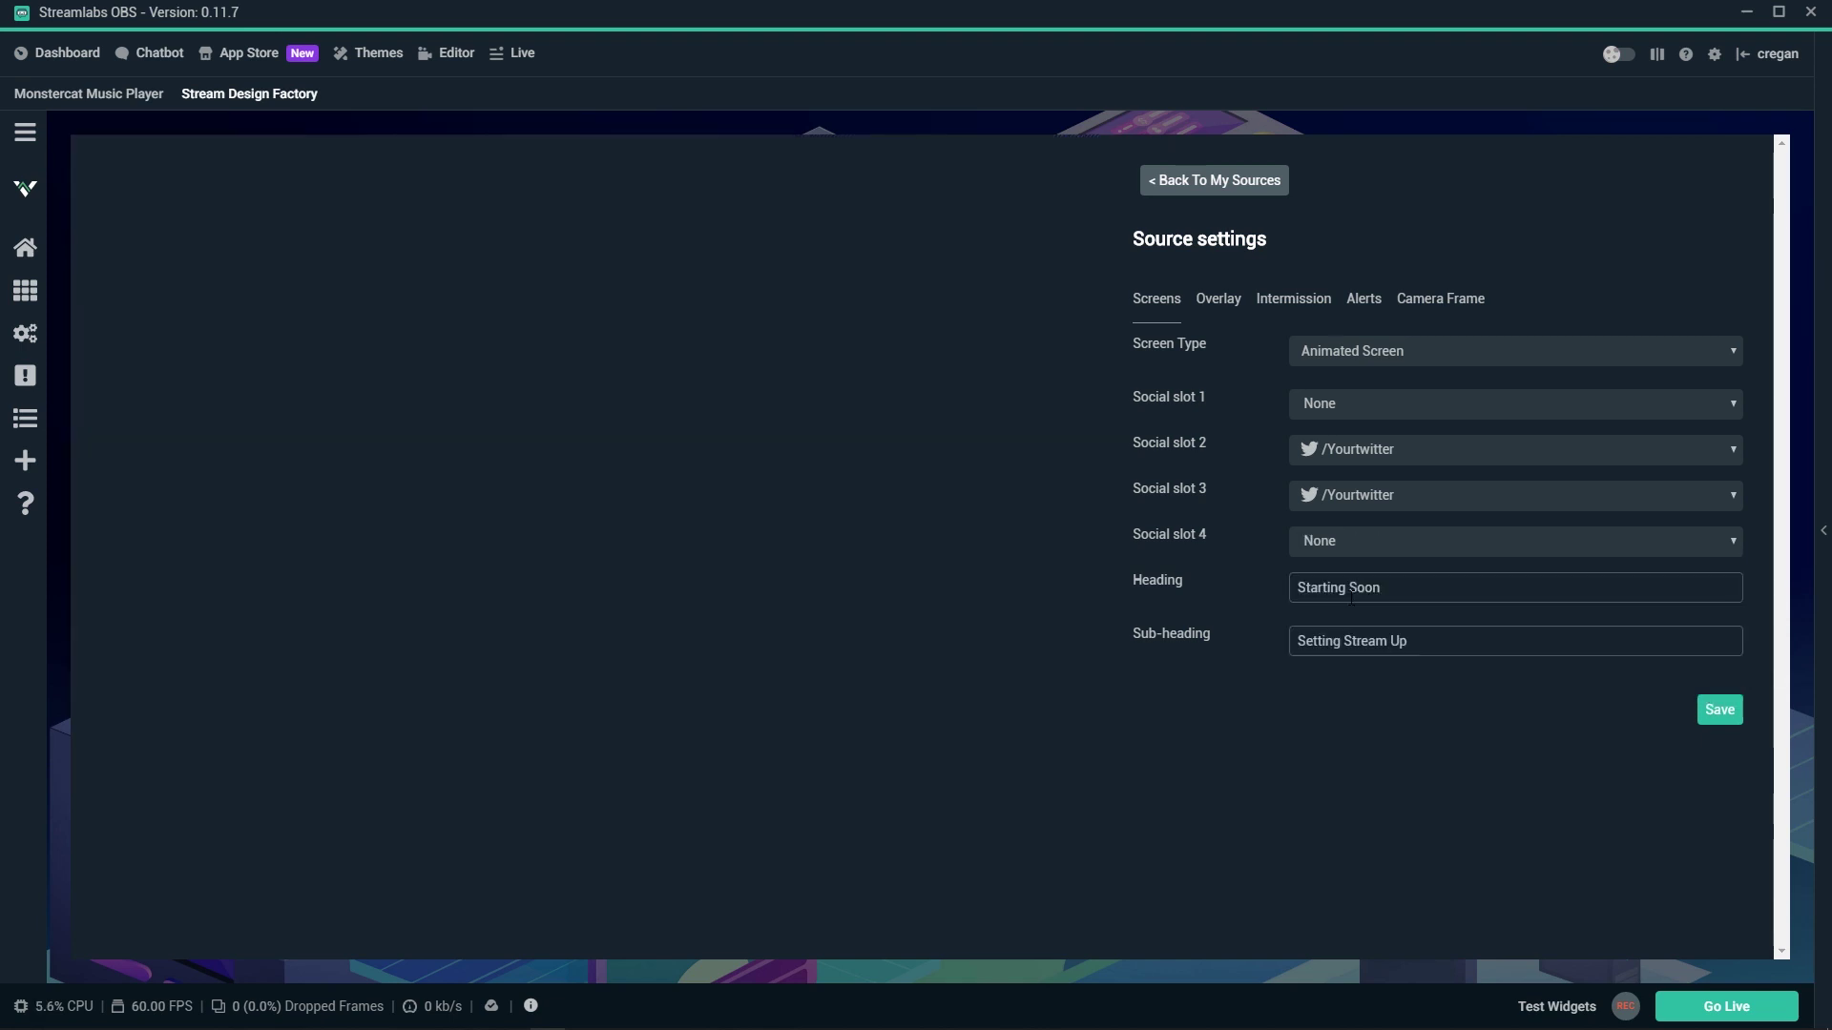
Assign the Twitter /Cregan handle to social slot 2 and Twitch /Cregan to slot 3
left_click(1518, 447)
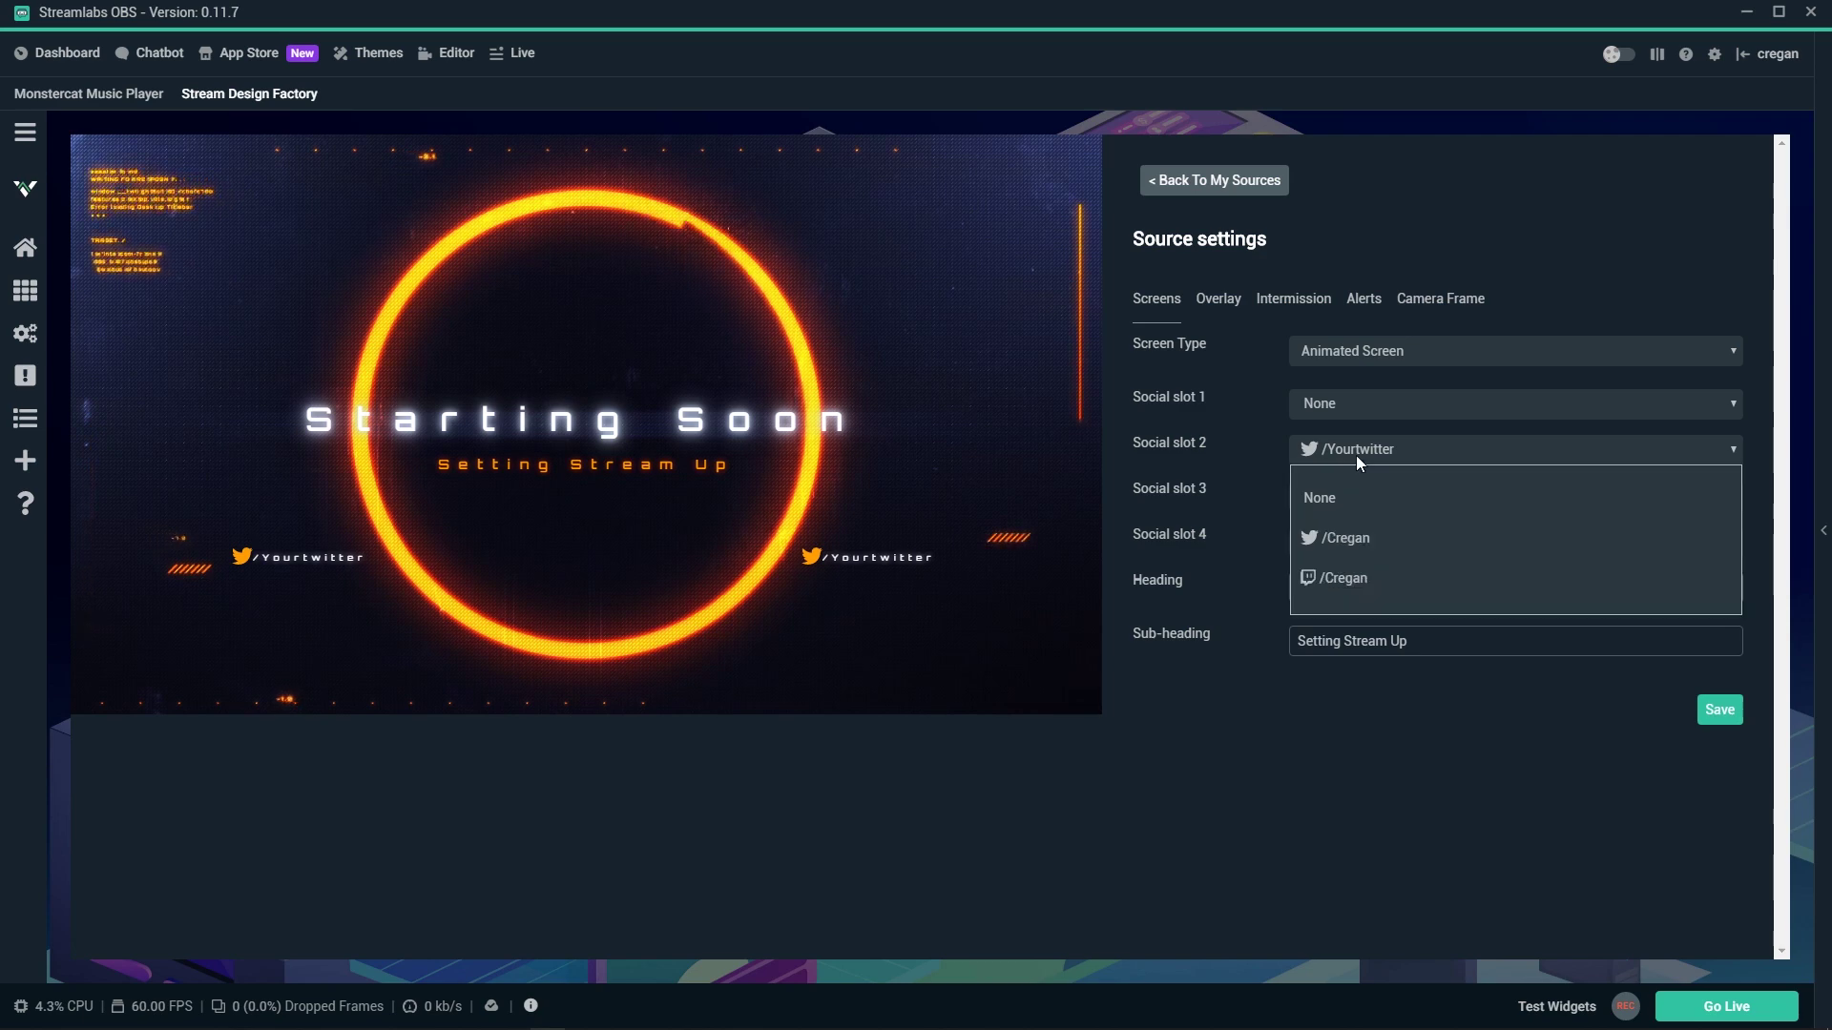
left_click(1353, 535)
left_click(1517, 493)
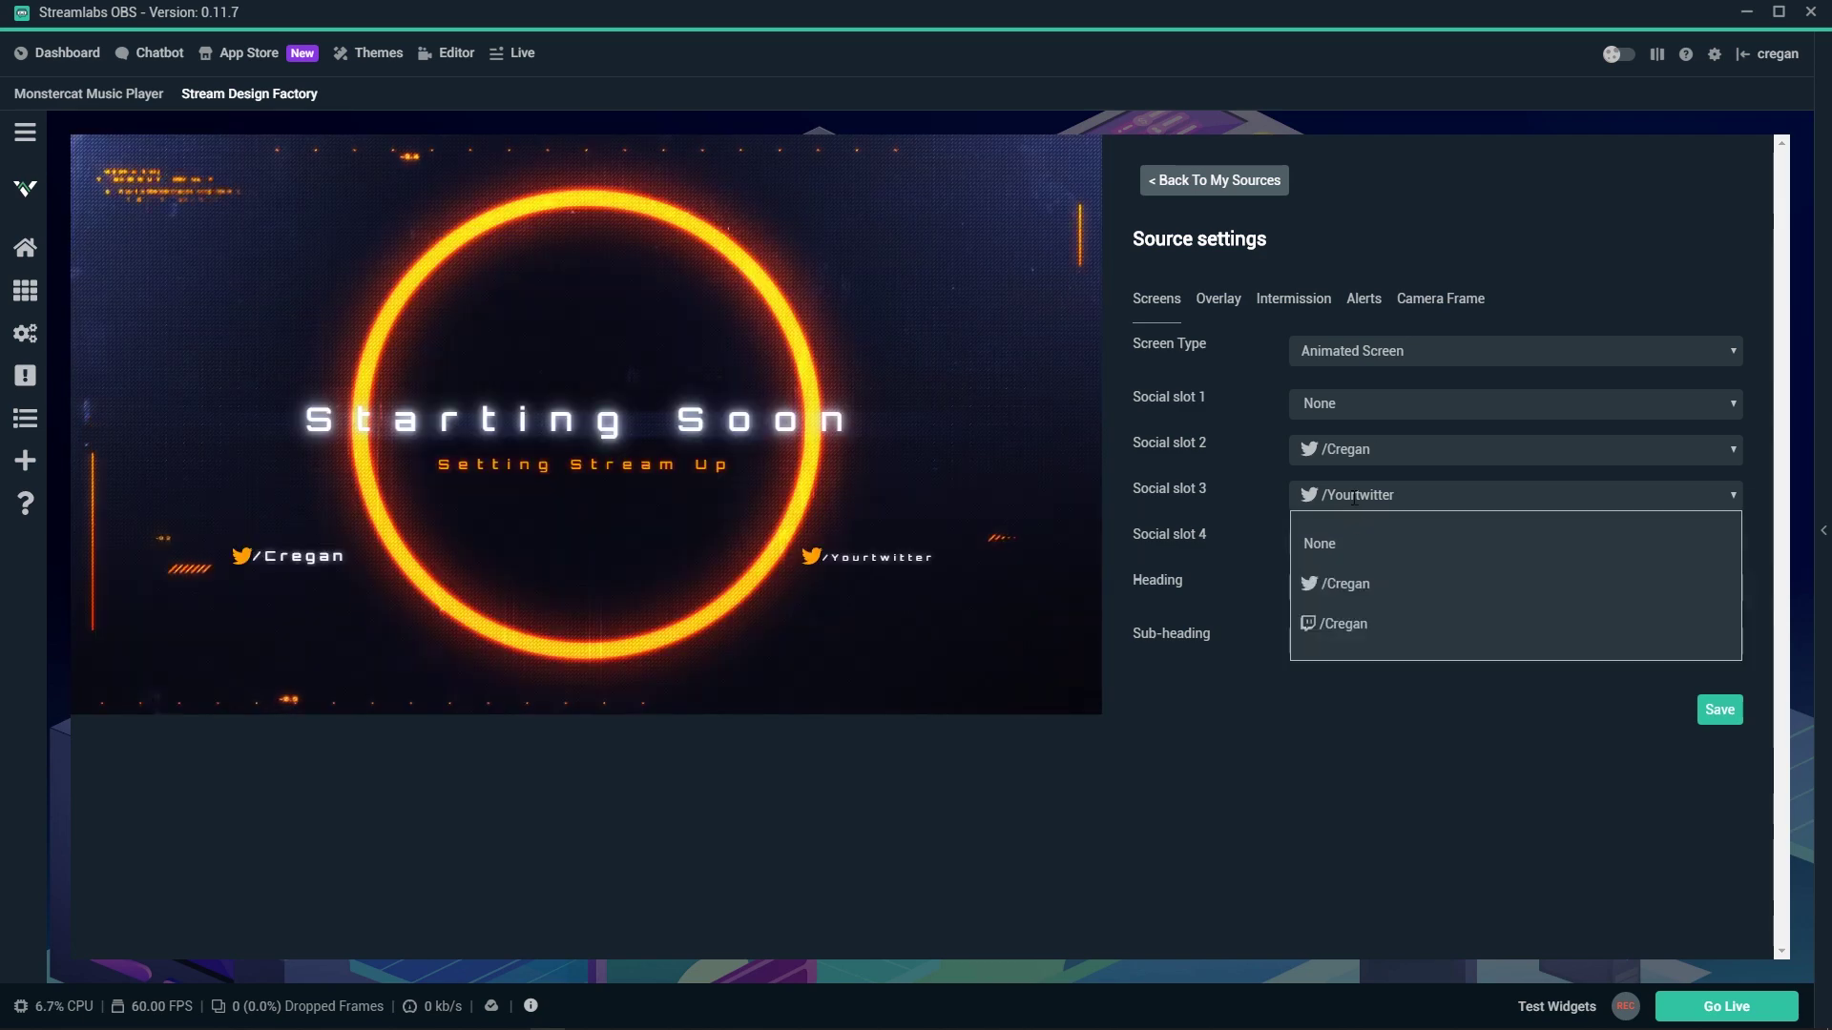
left_click(1364, 623)
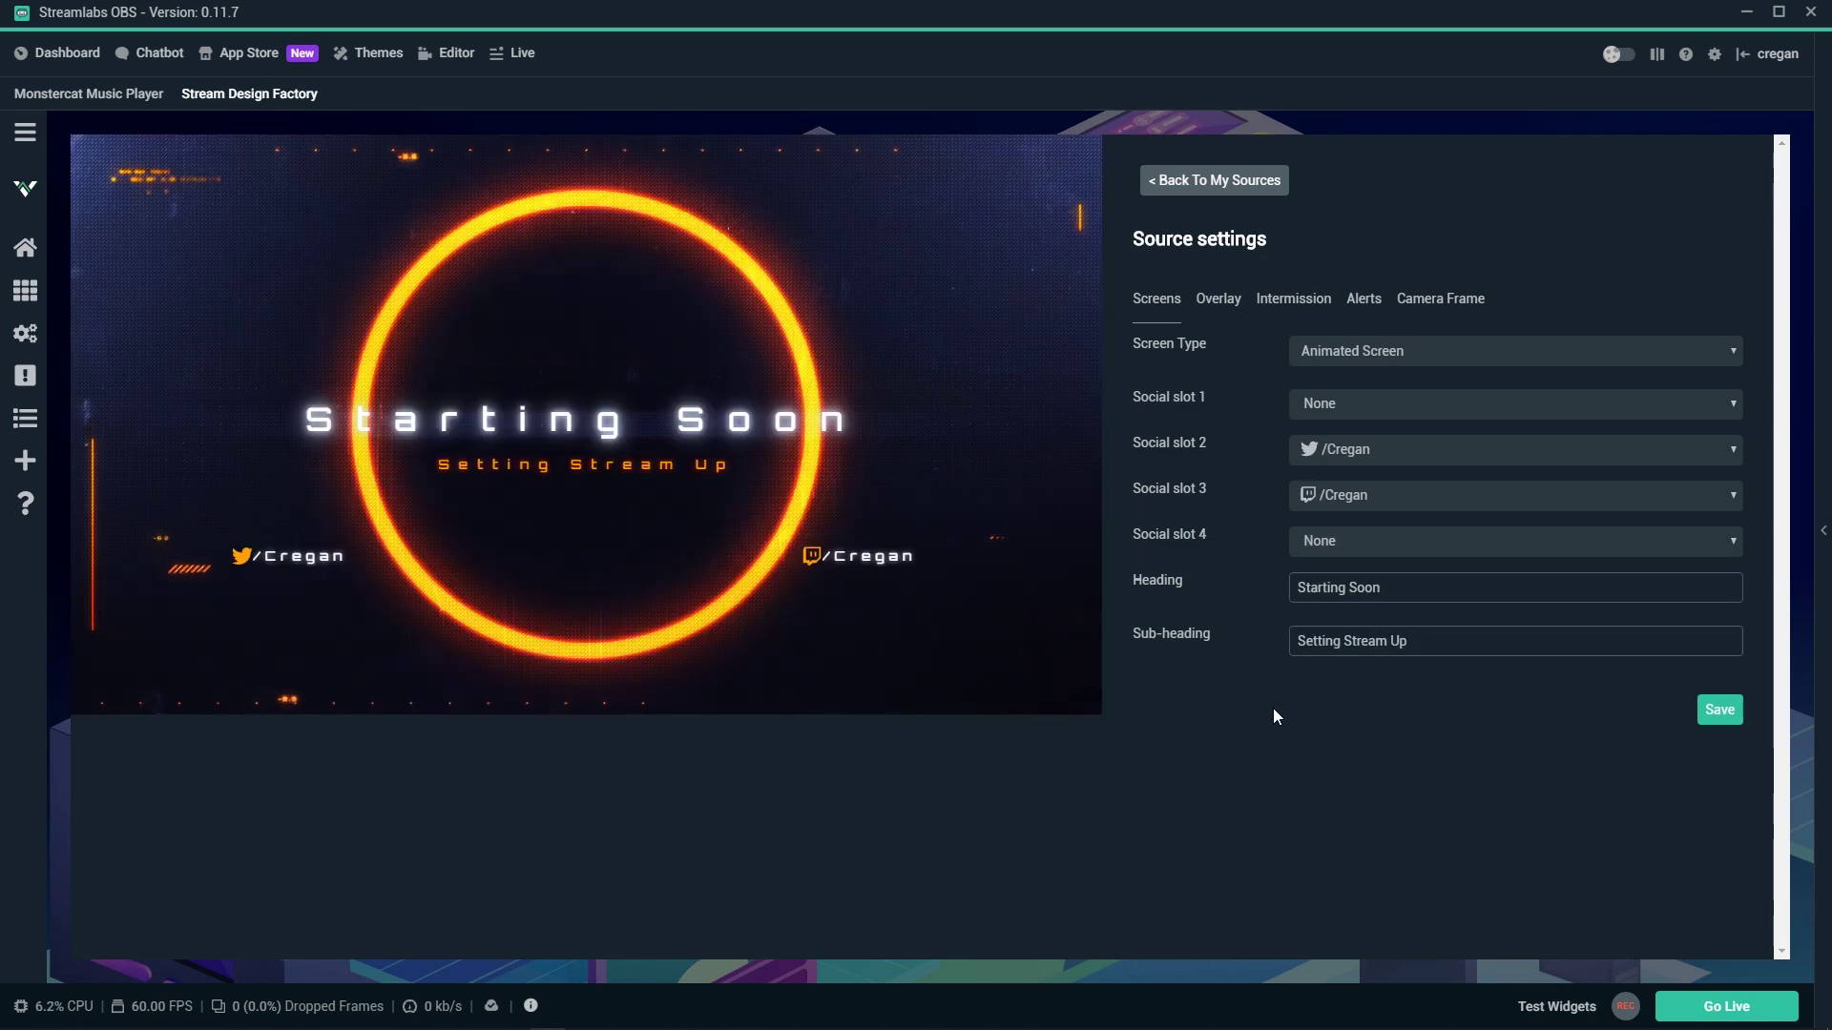
left_click(1388, 405)
left_click(1364, 459)
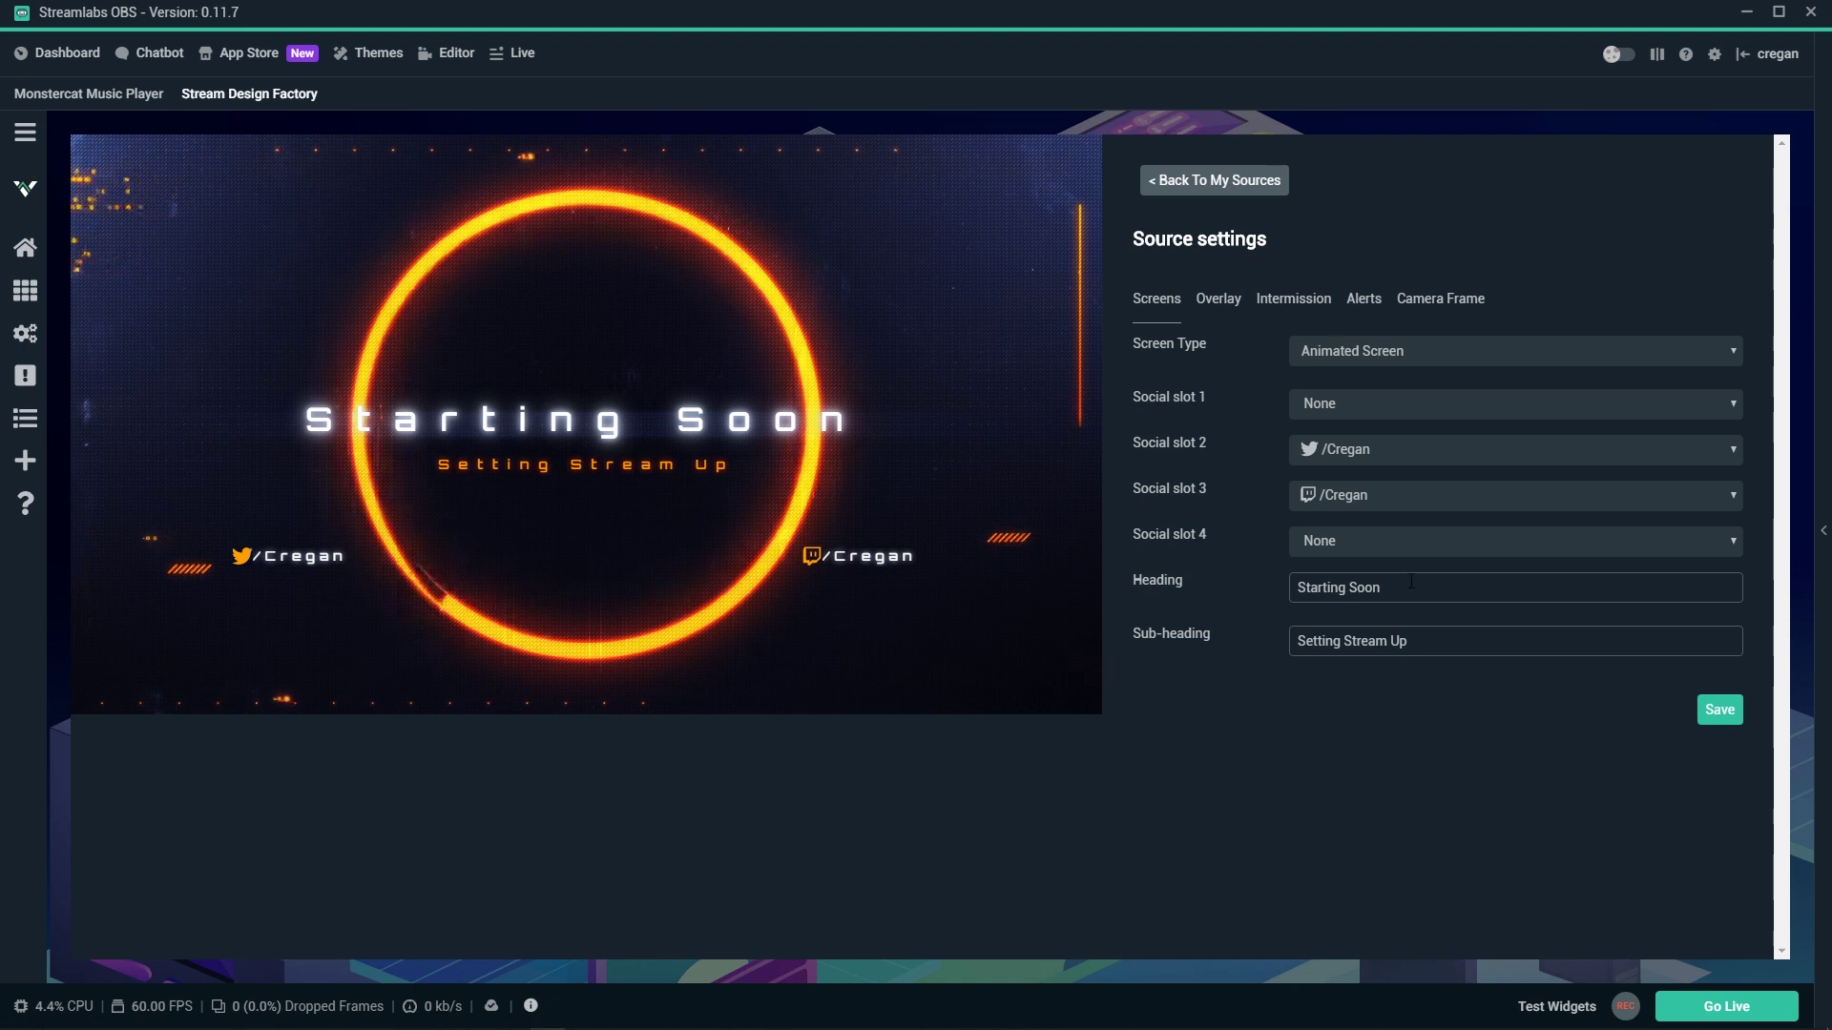
left_click_drag(1382, 588, 1295, 588)
type("Stream will be end")
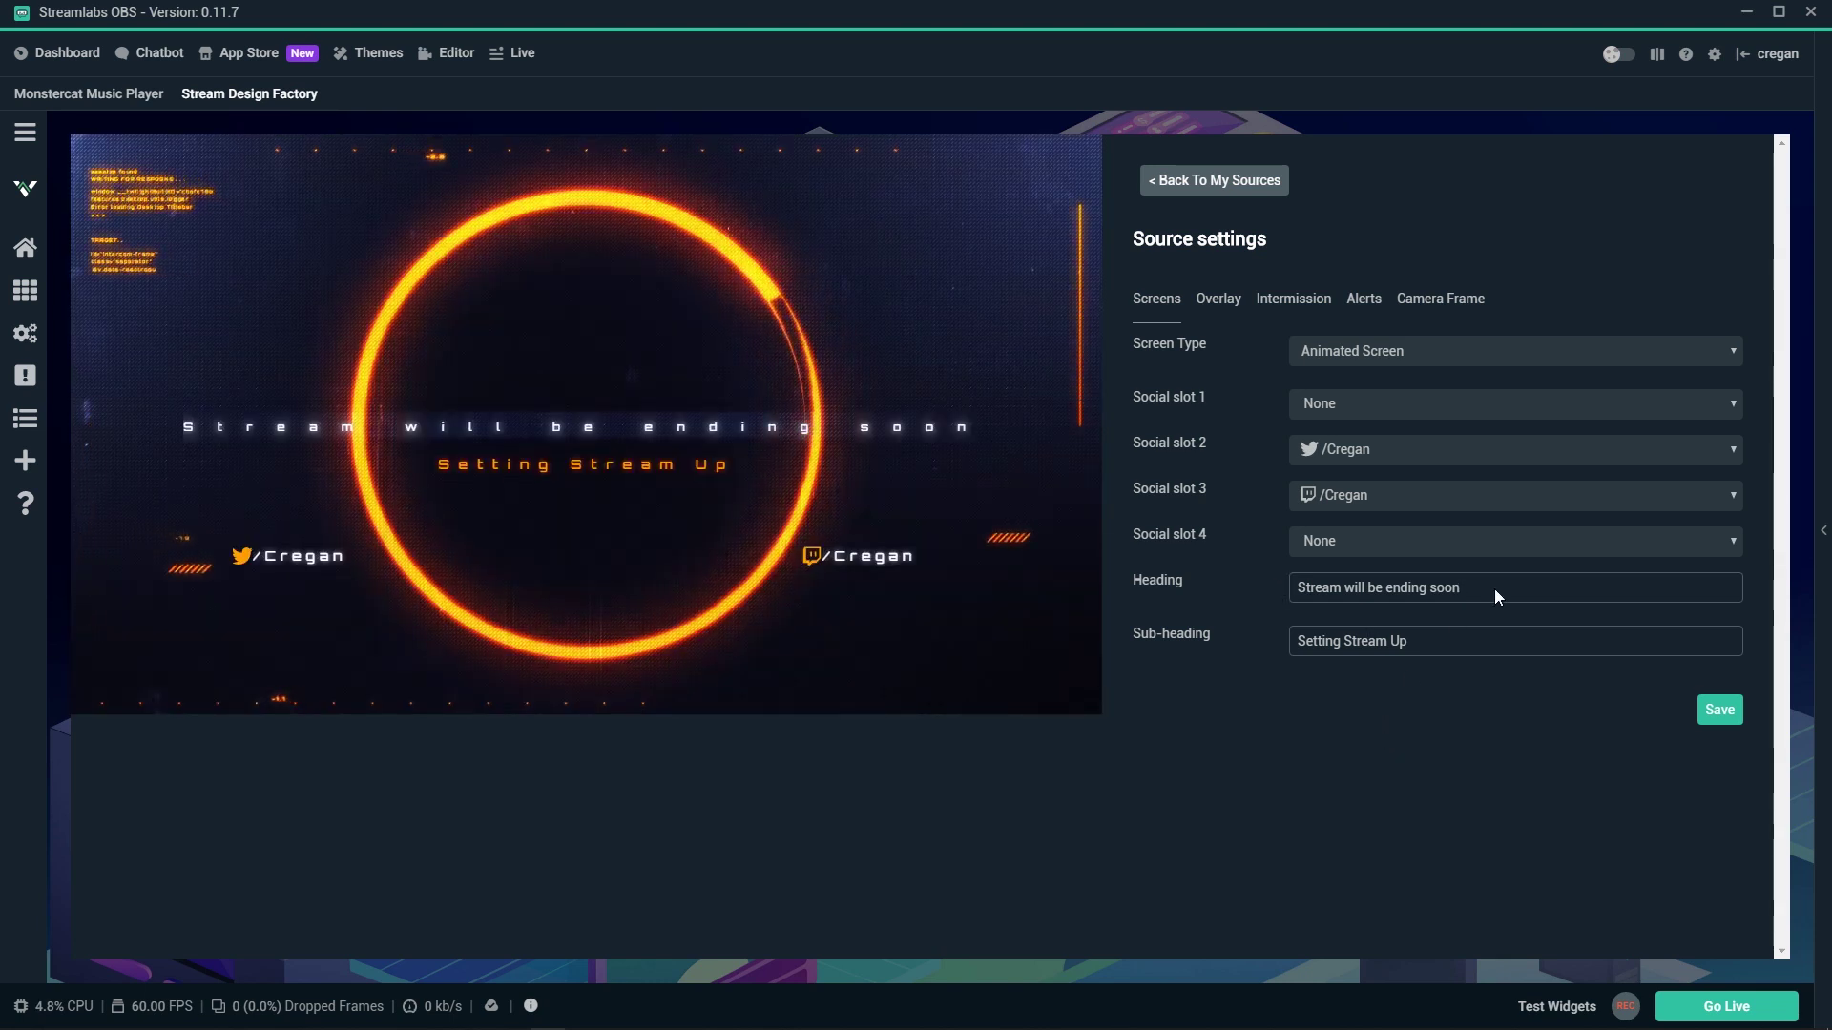
Set the heading to 'Ending Soon' and the sub-heading to 'Catch ya later!', then save
left_click_drag(1494, 588, 1259, 586)
type("Endi")
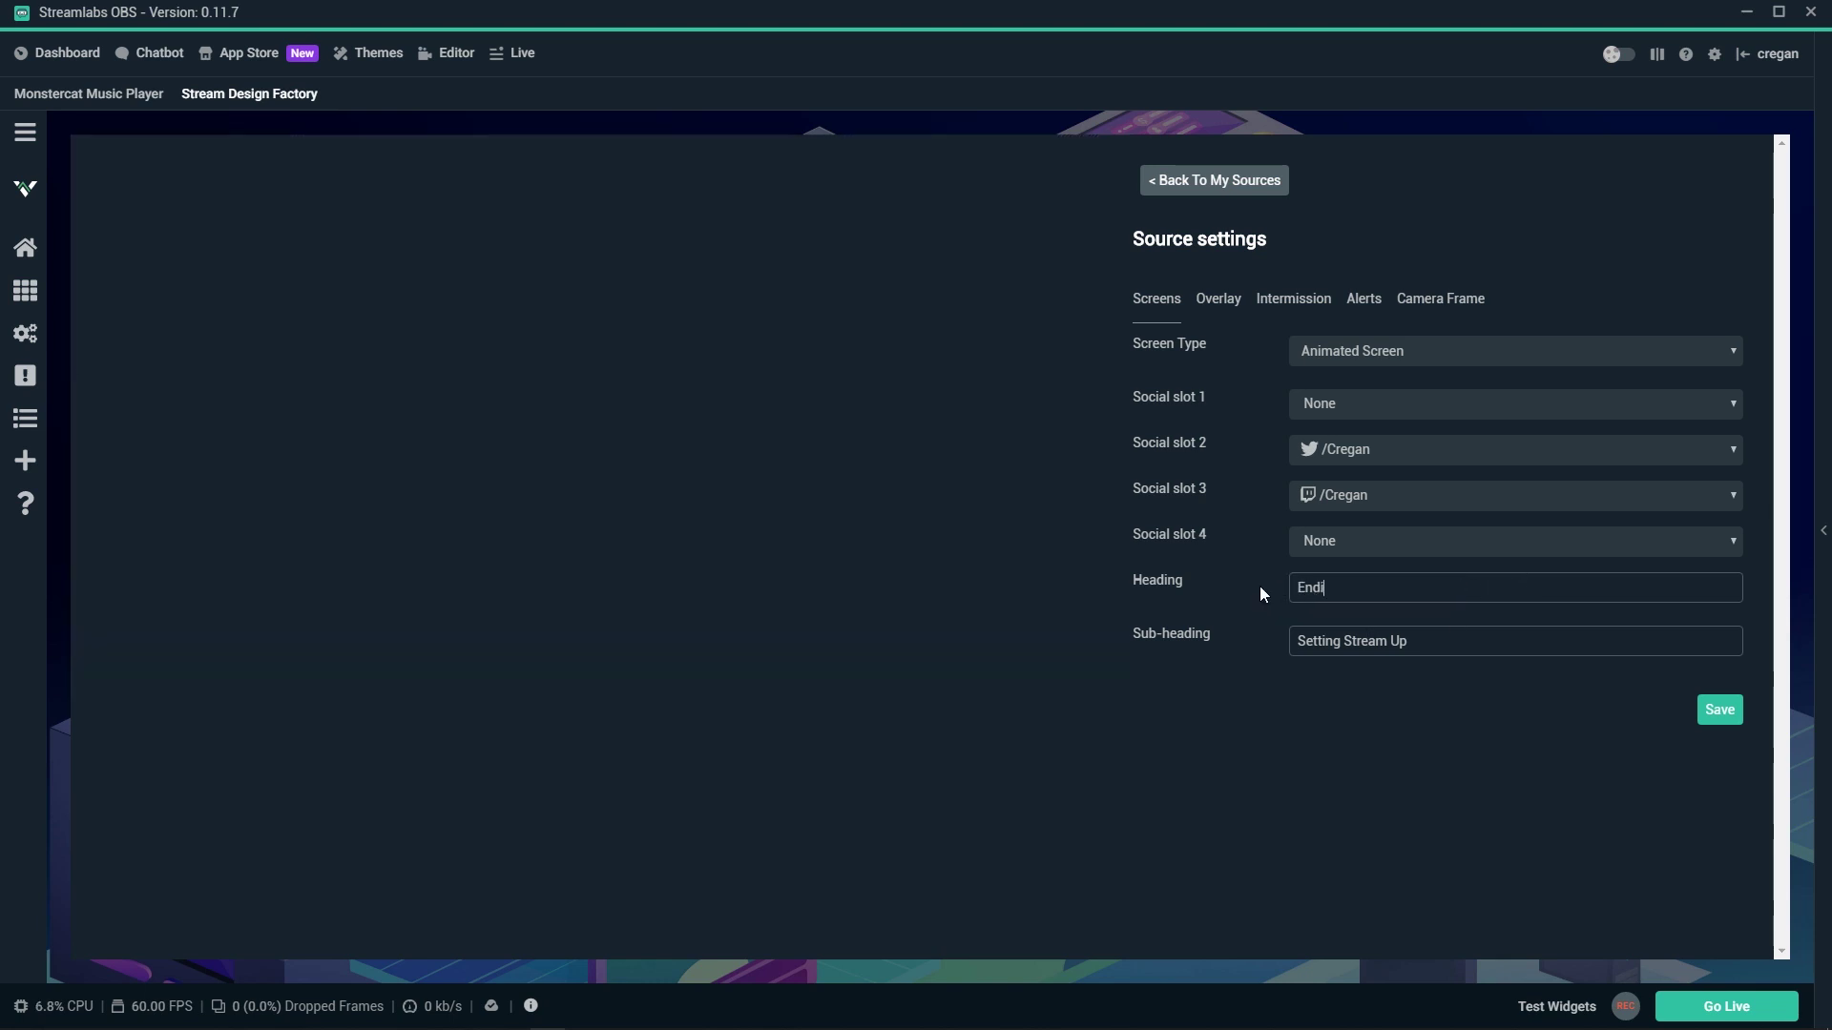
type("ng Soon")
left_click_drag(1417, 641, 1206, 628)
type("C")
type("atch ya later")
type("!")
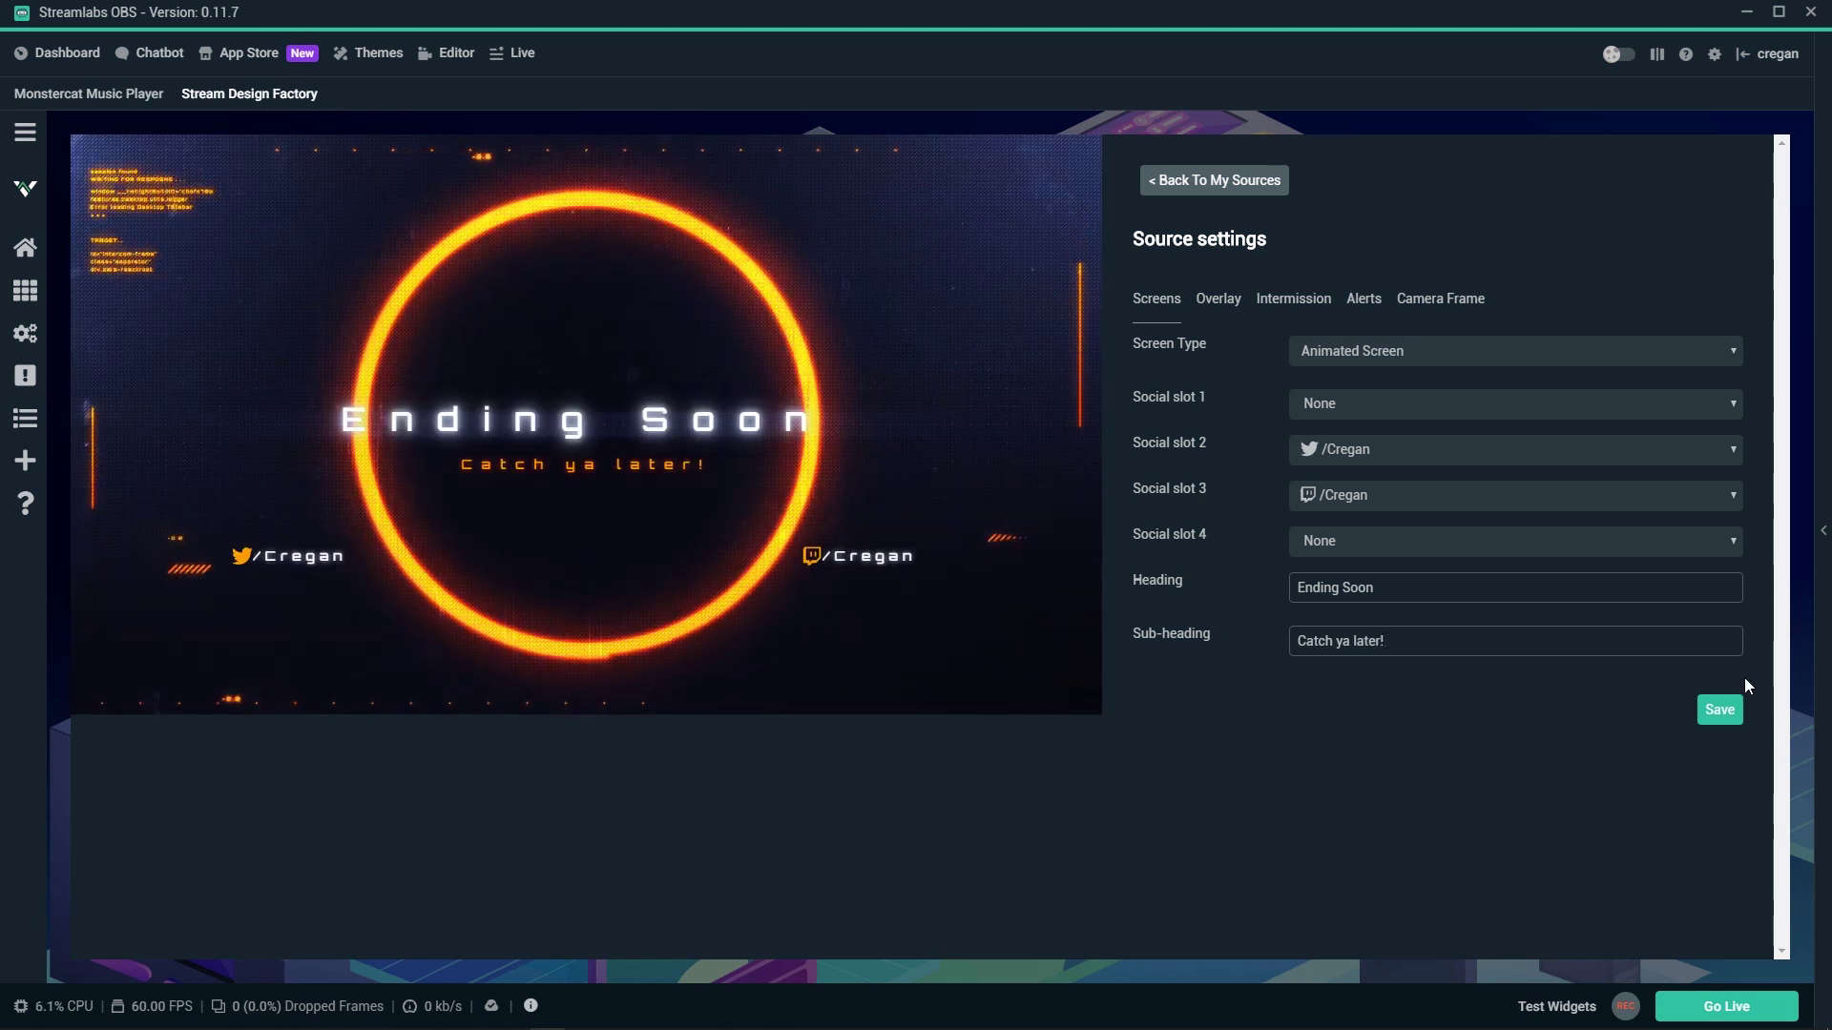
left_click(1720, 709)
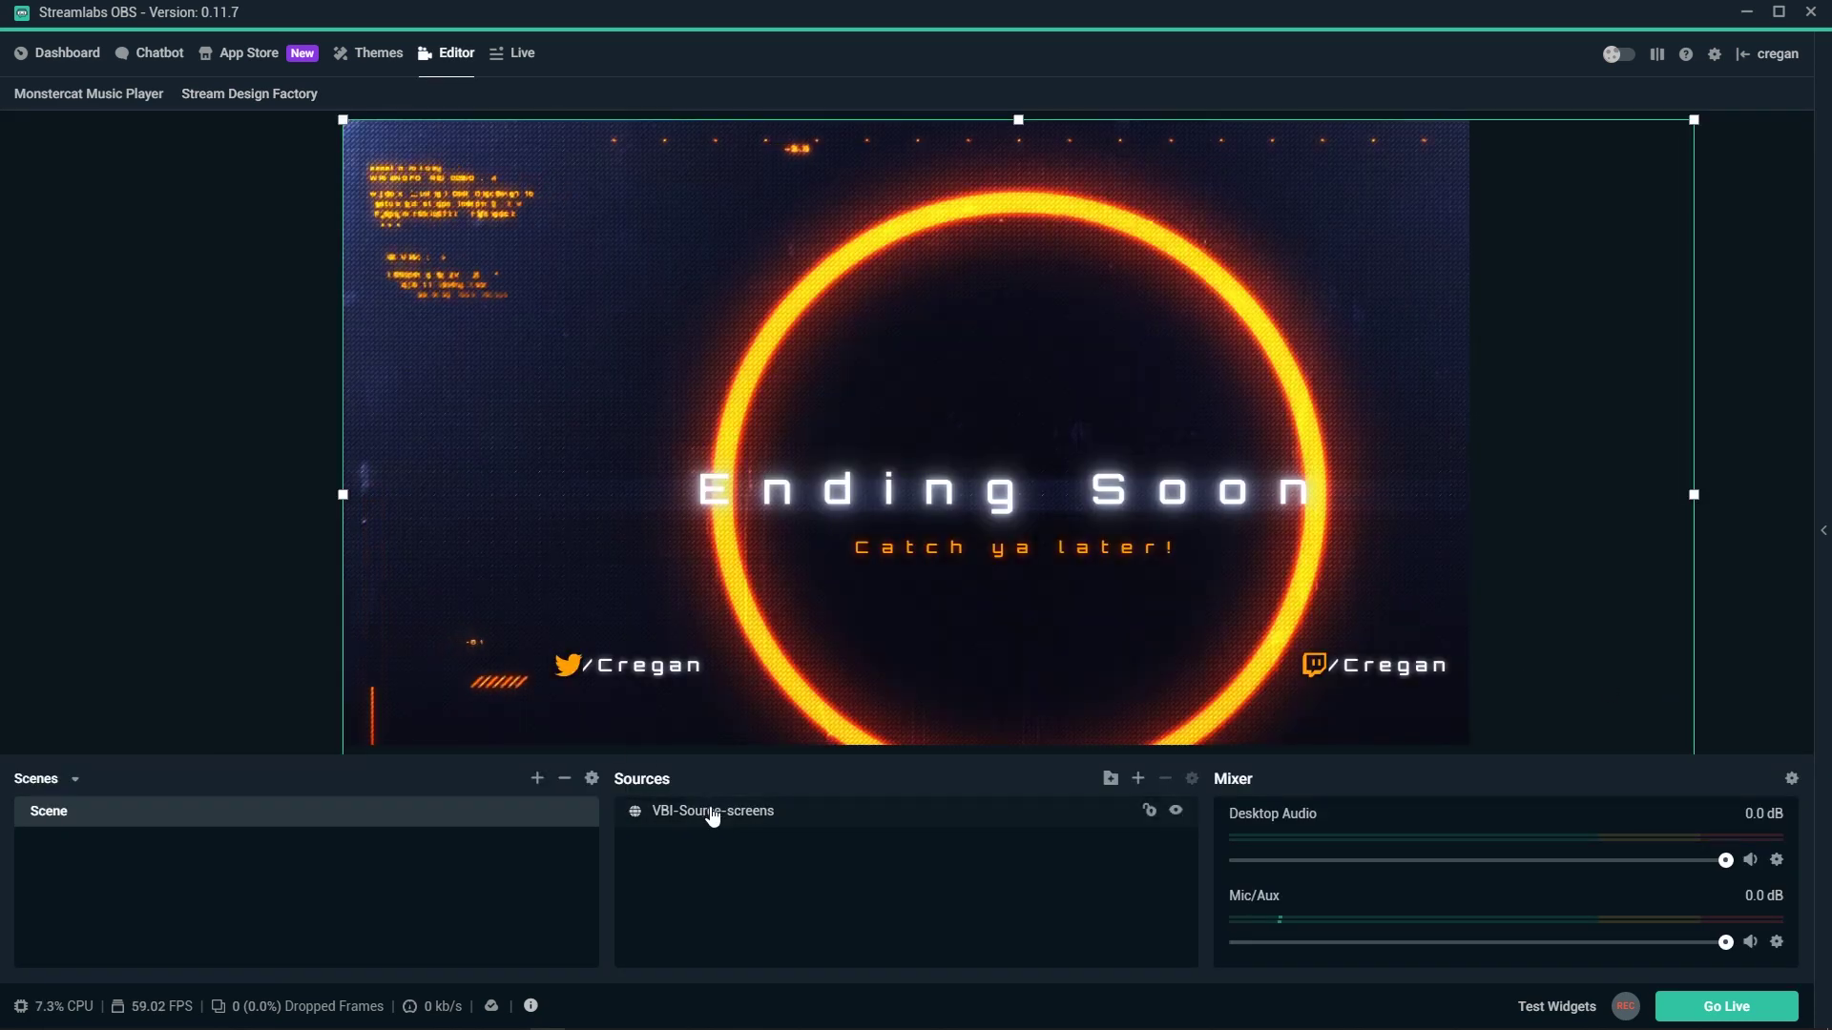
Fit the VBI-Source-screens source to the canvas using Transform
right_click(711, 810)
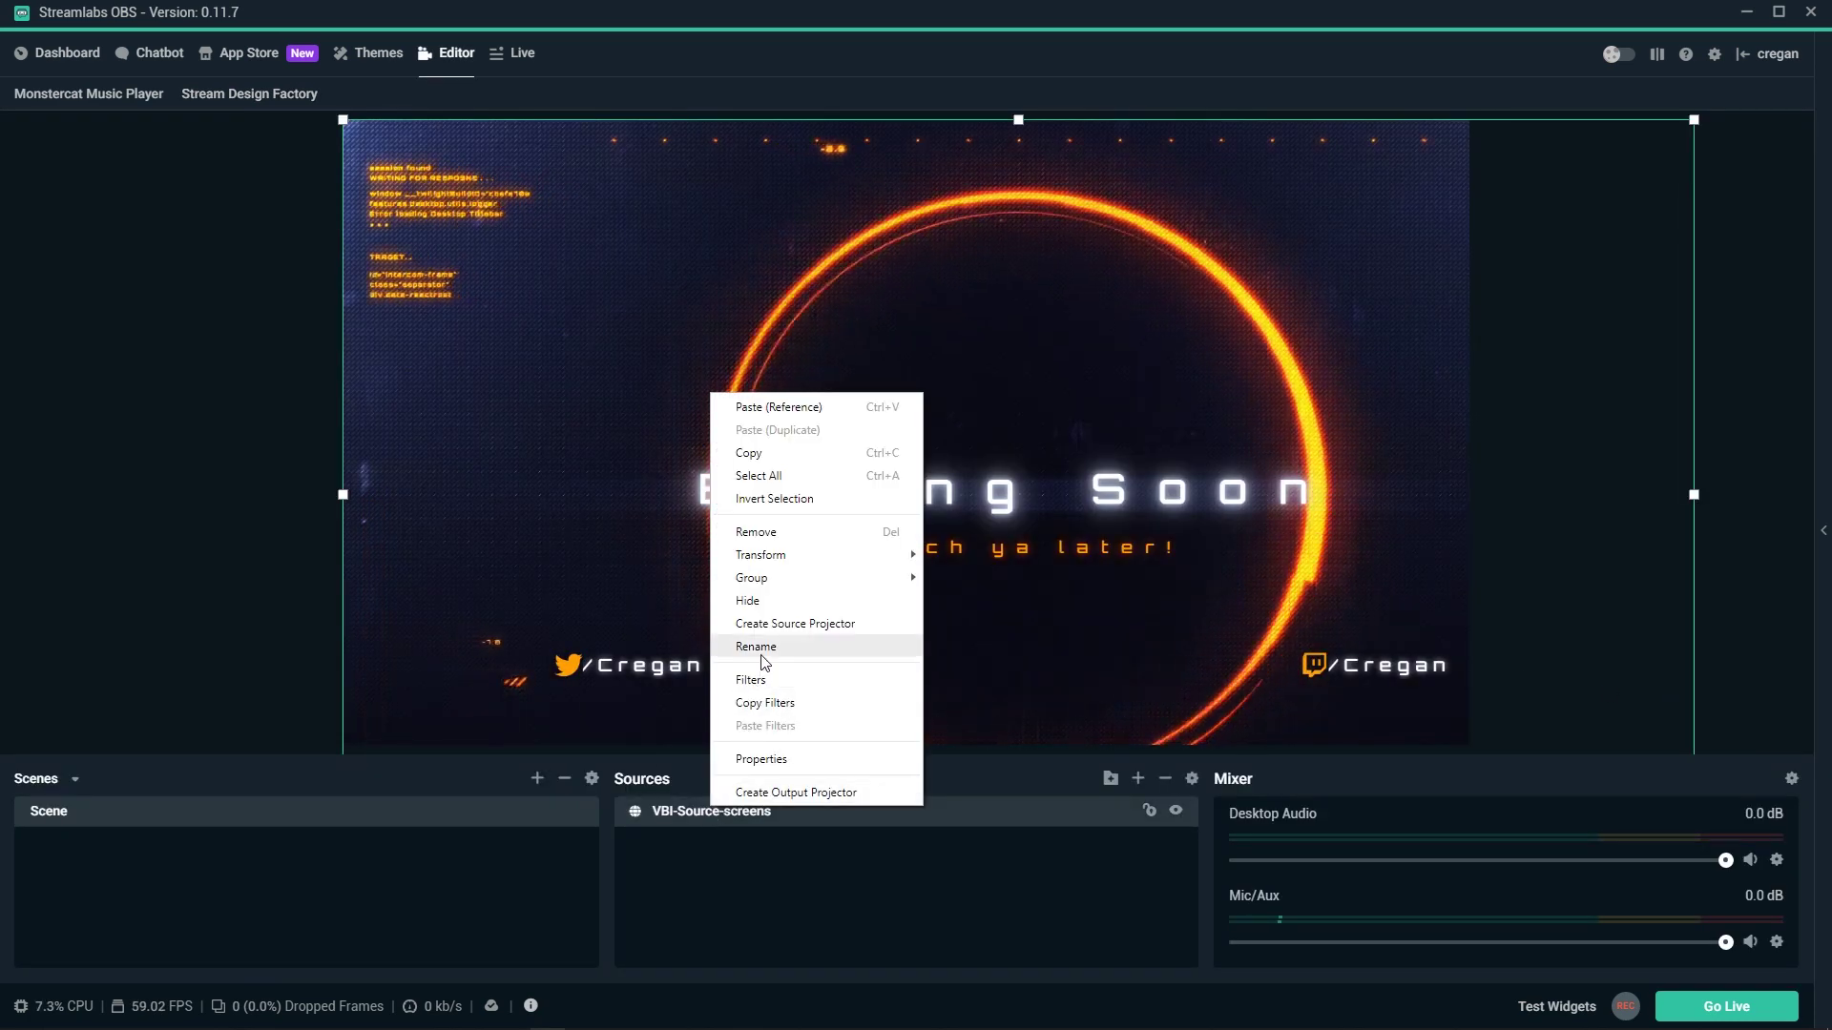
mouse_move(760, 556)
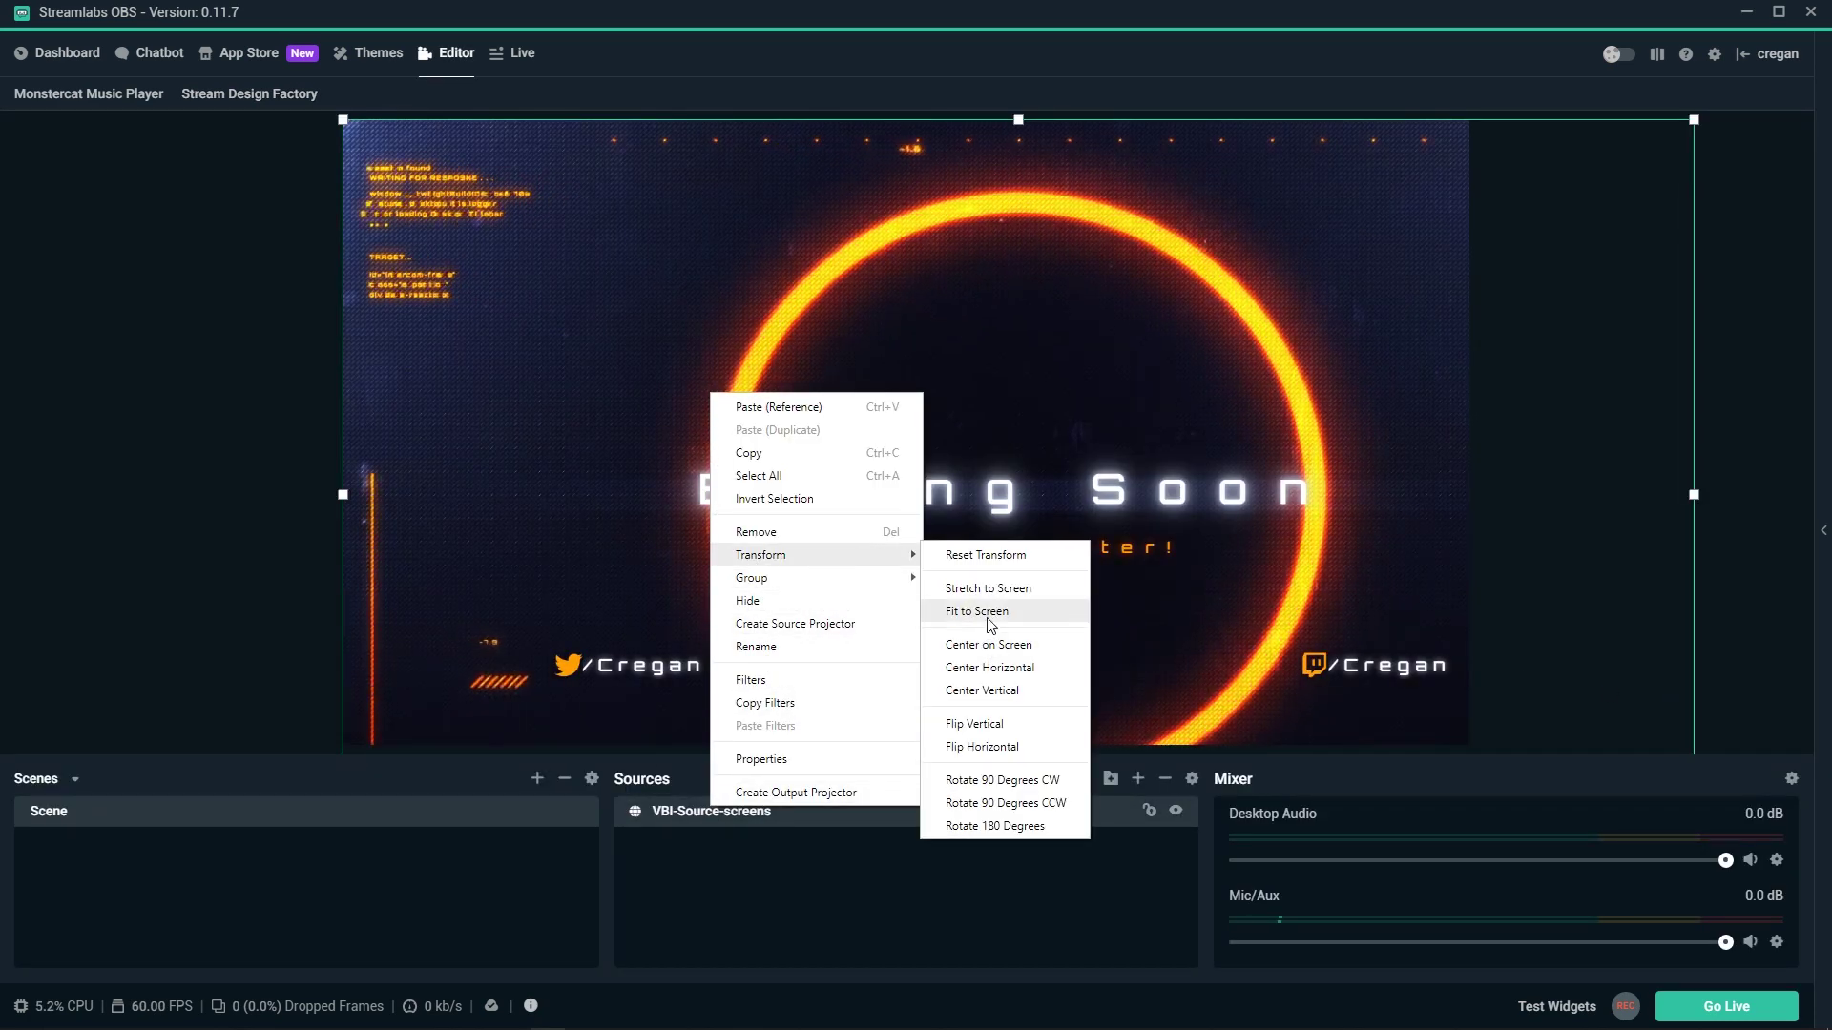
left_click(977, 612)
left_click(1621, 558)
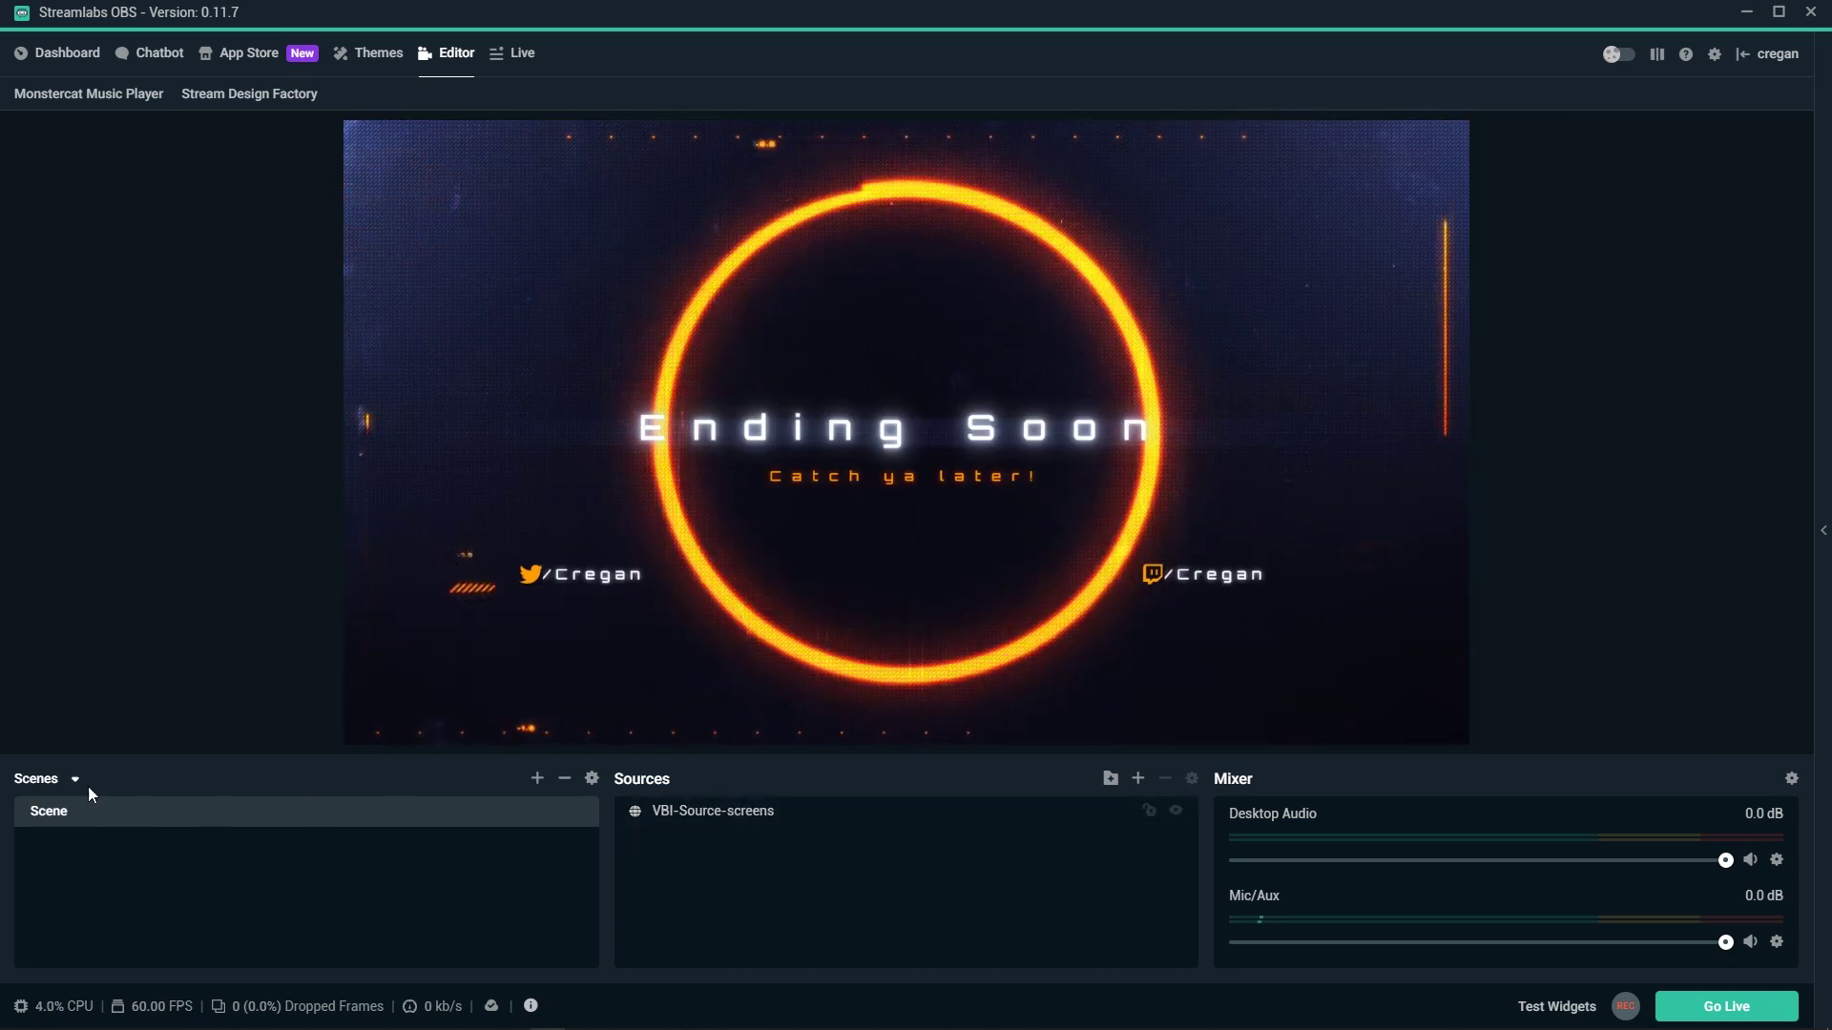
Add a new scene named 'Main screen'
left_click(537, 779)
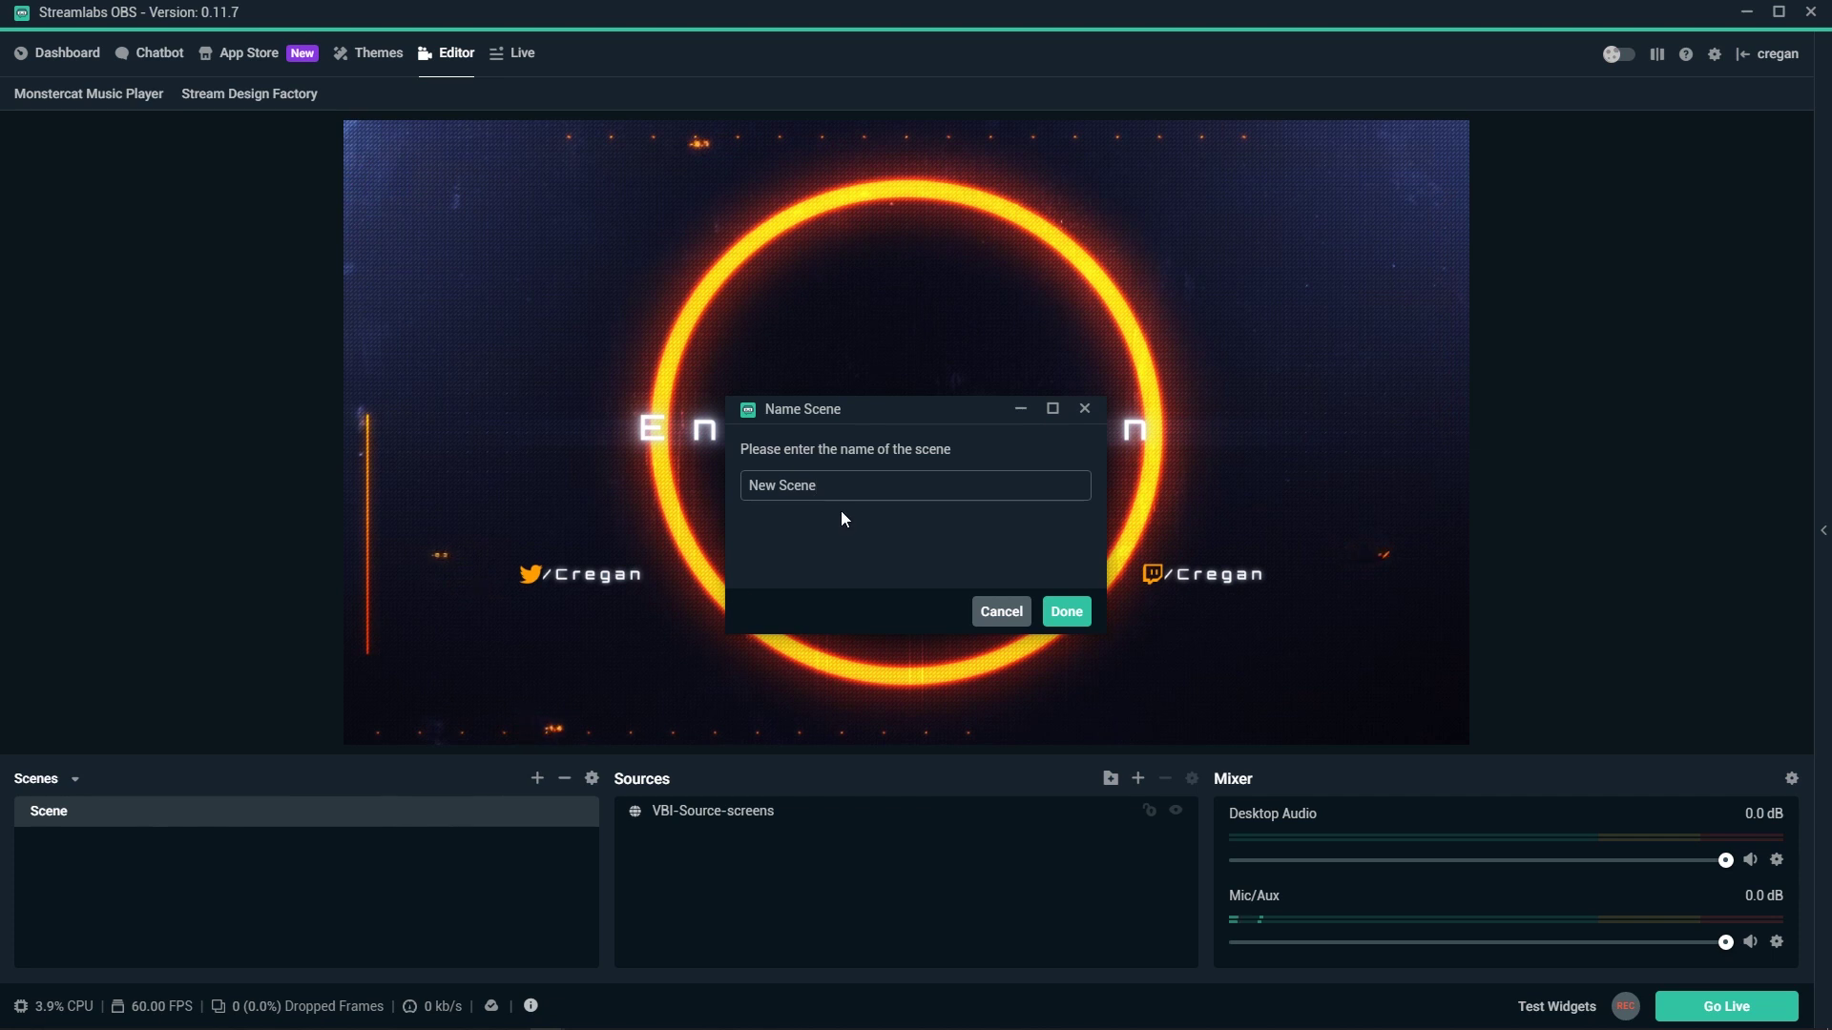
key("ctrl+a")
key("BackSpace")
type("M")
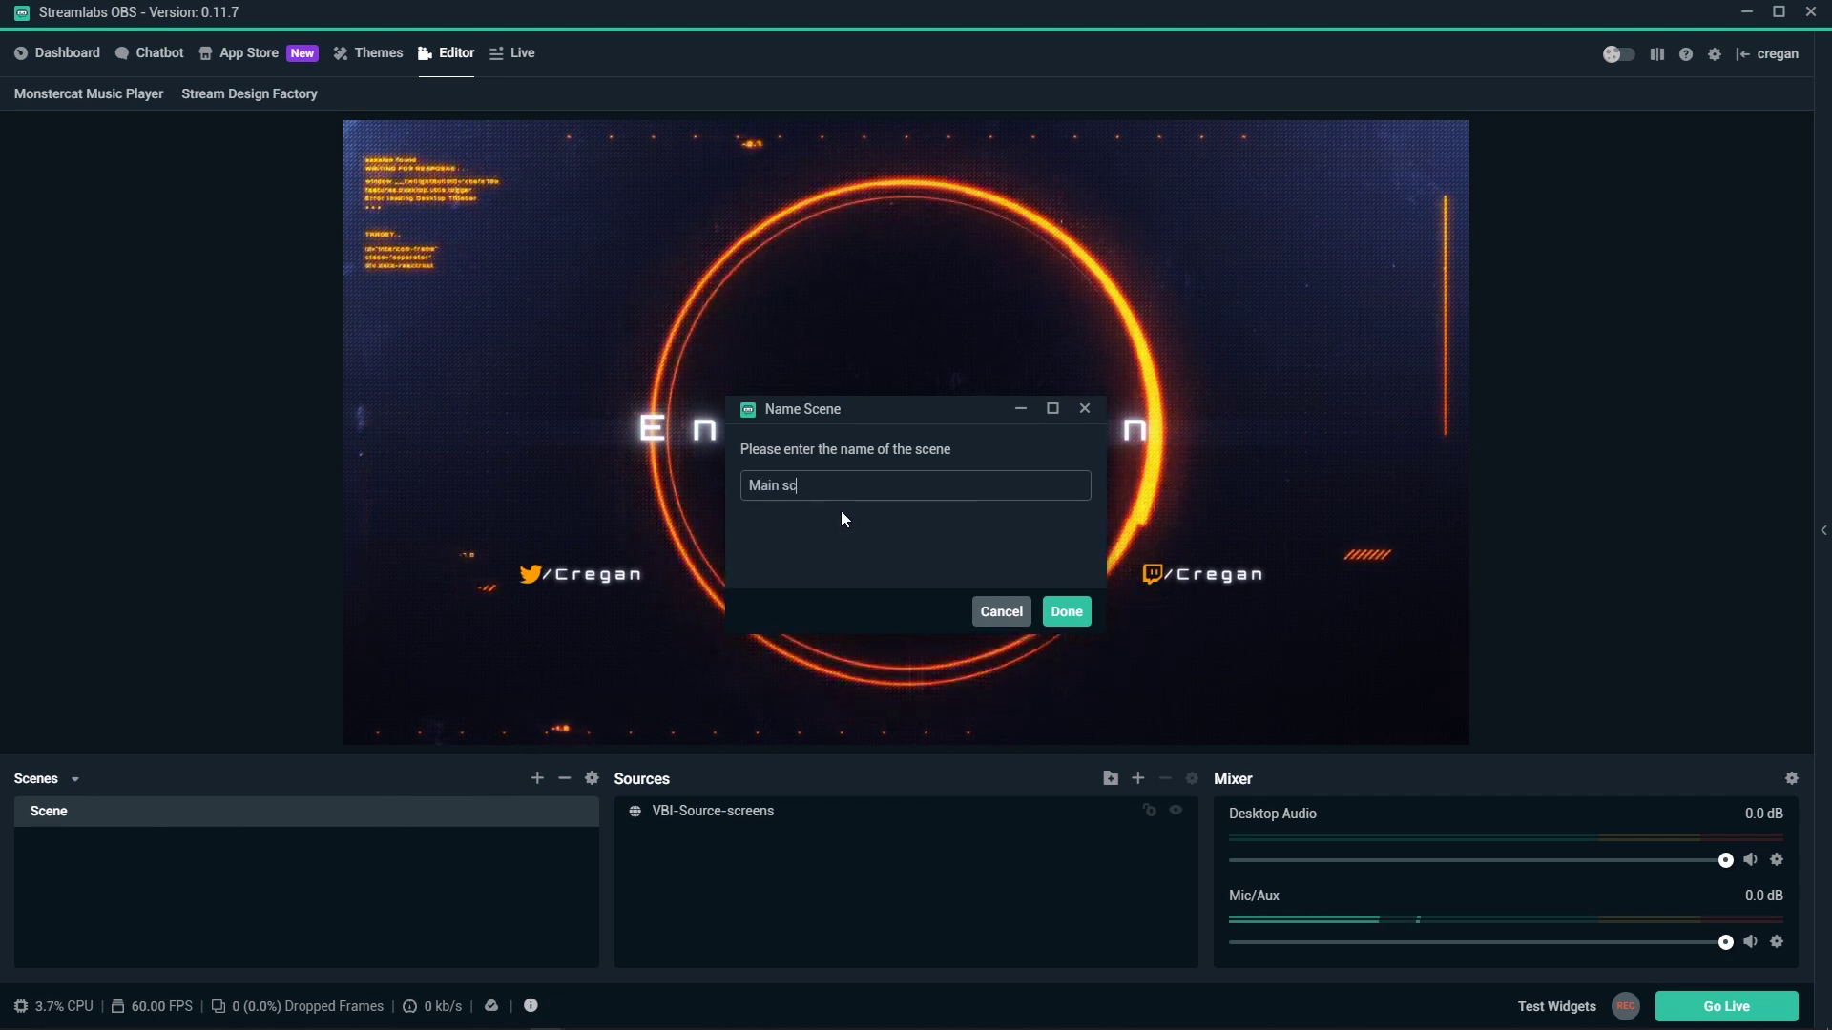
type("reen")
key("Return")
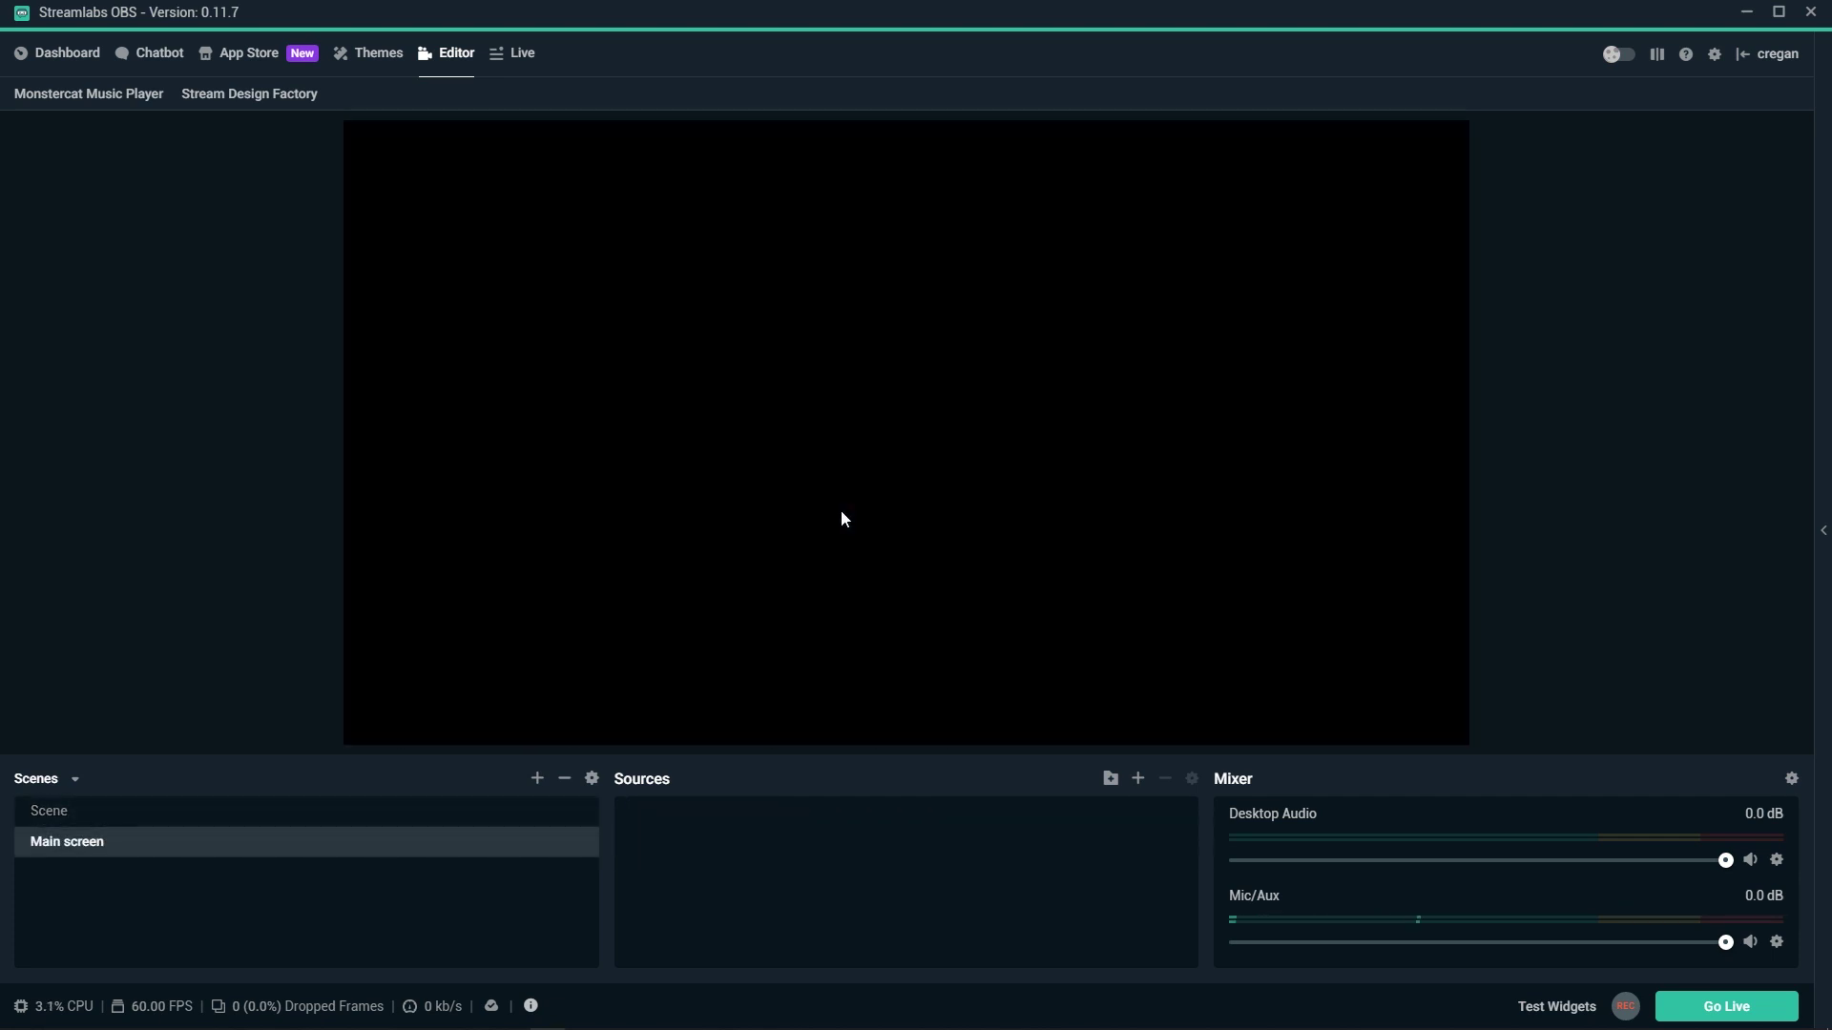
Open the VBI-Source-screens source's overlay bar settings in Stream Design Factory
left_click(212, 99)
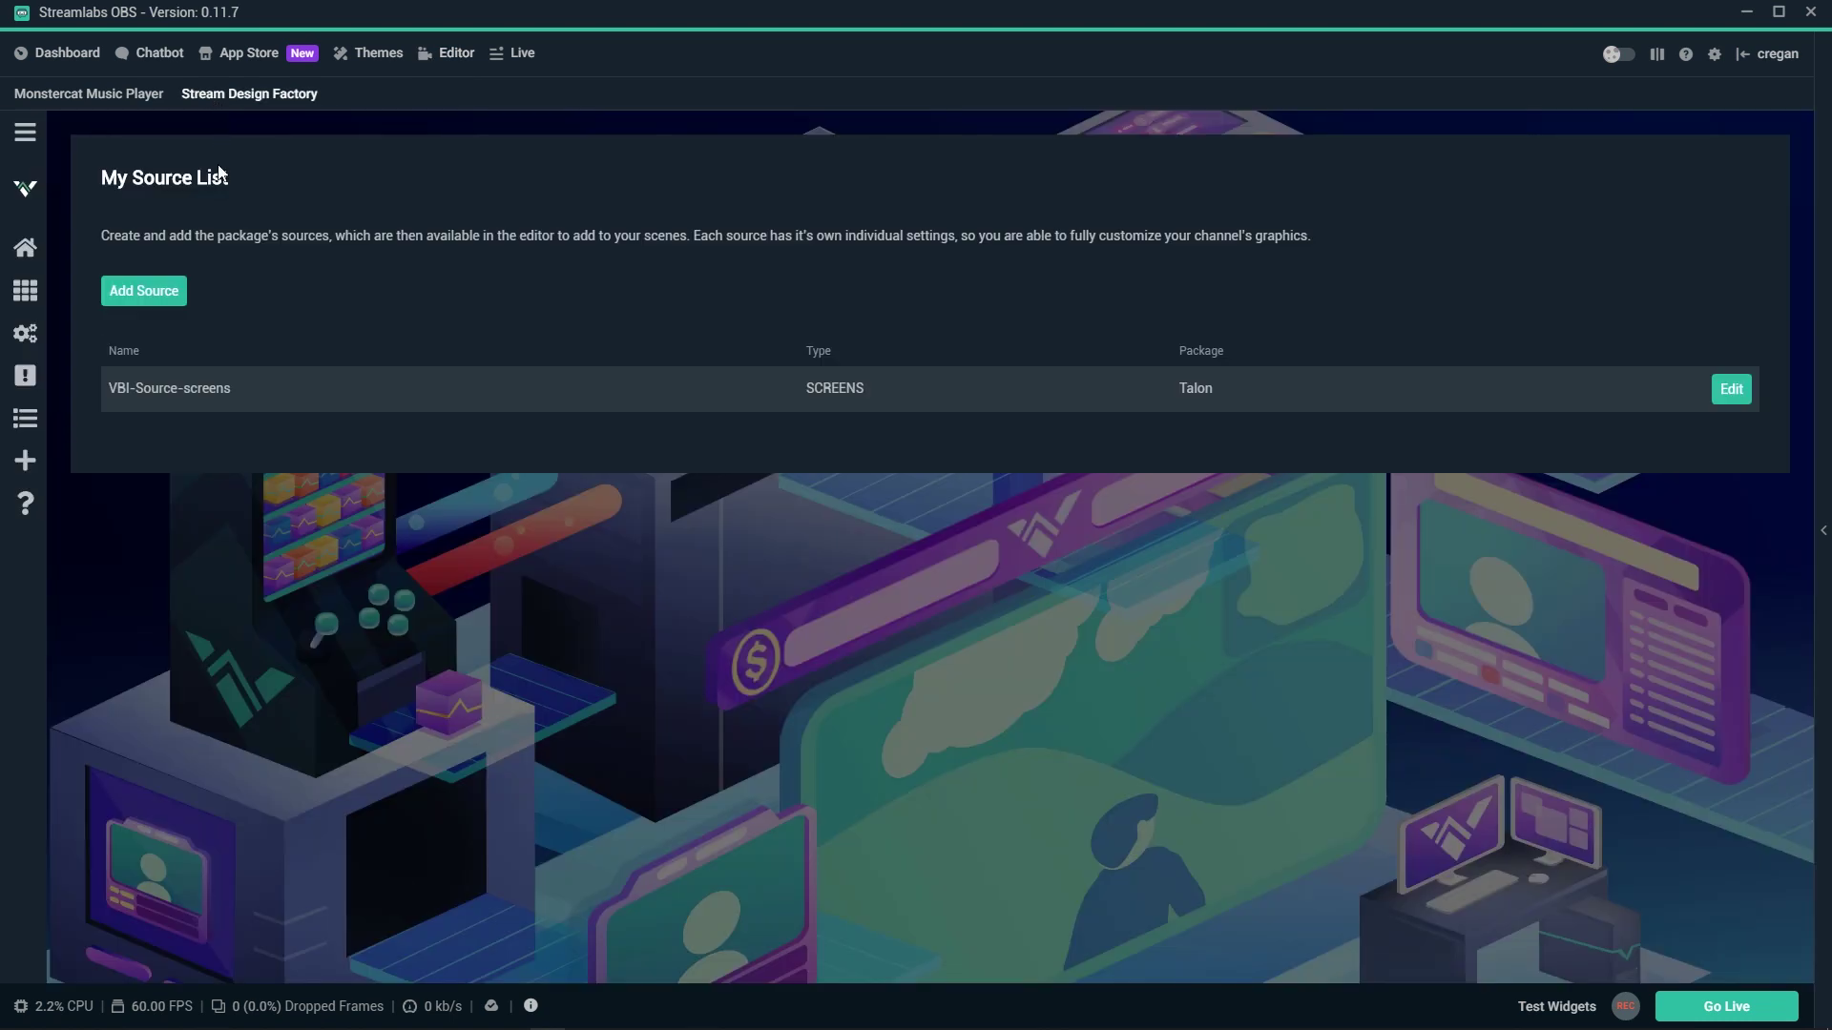
left_click(167, 294)
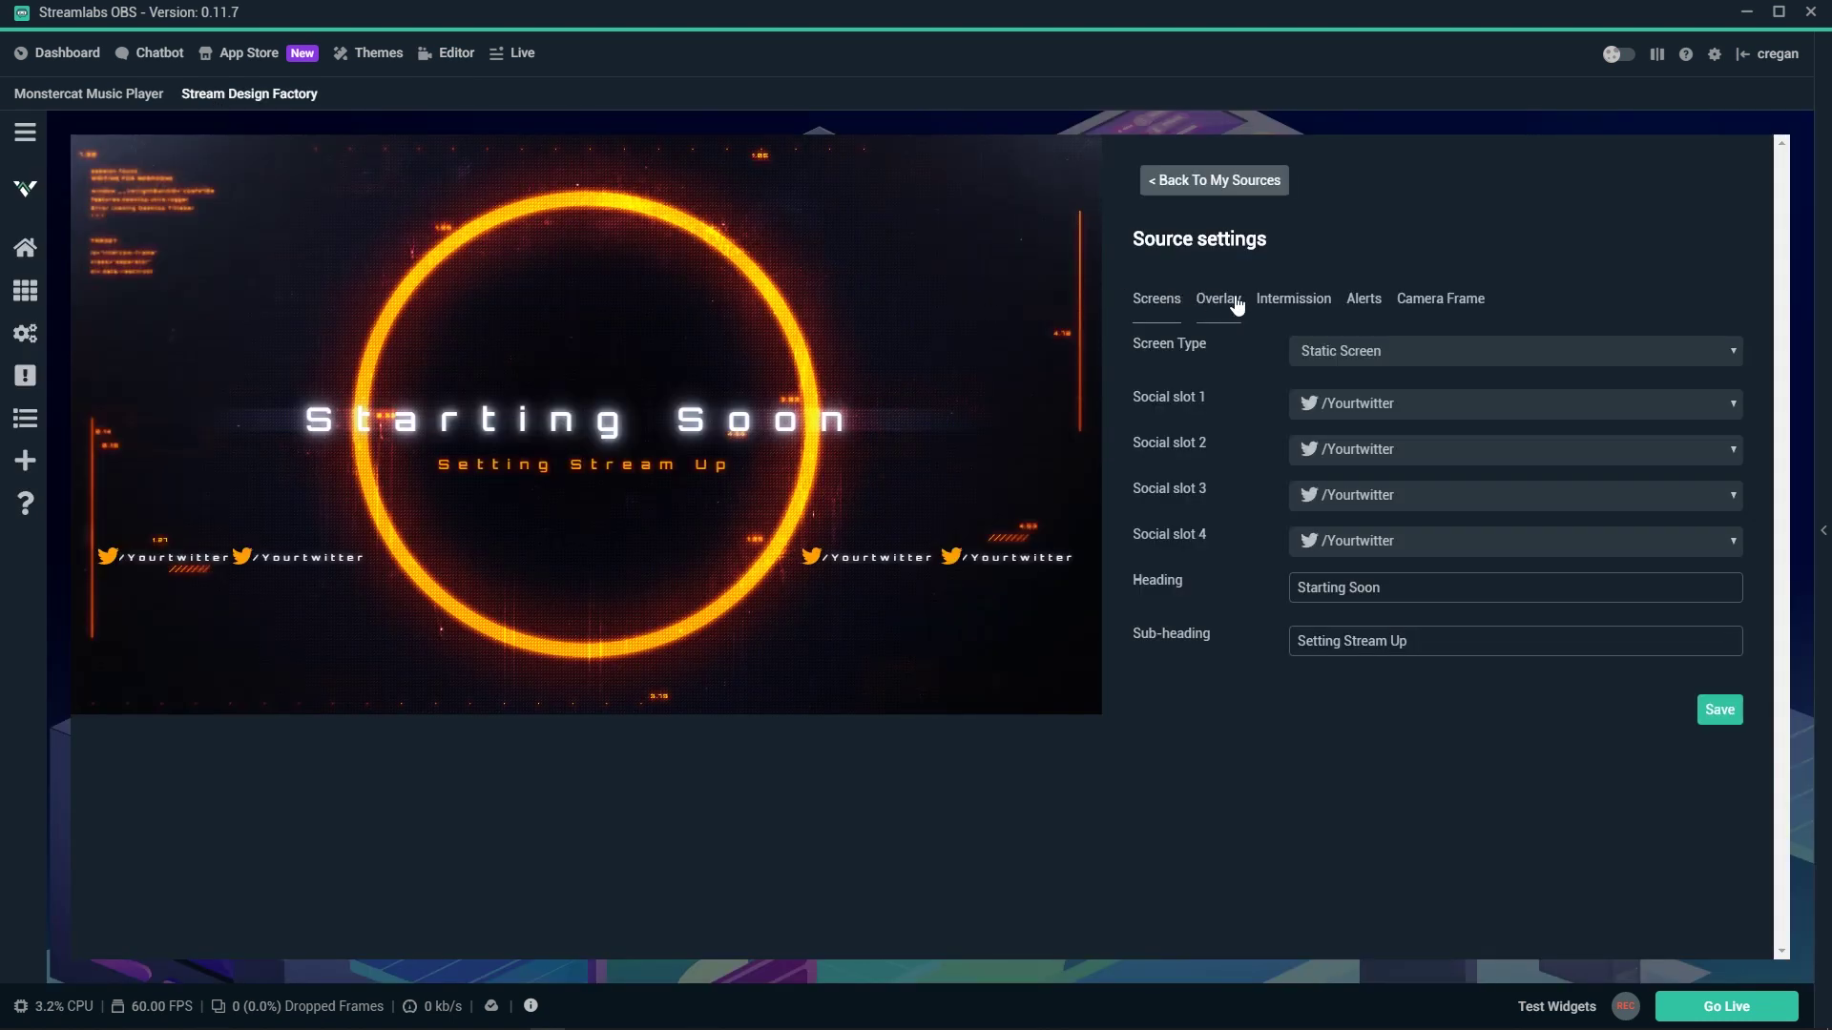
left_click(1222, 299)
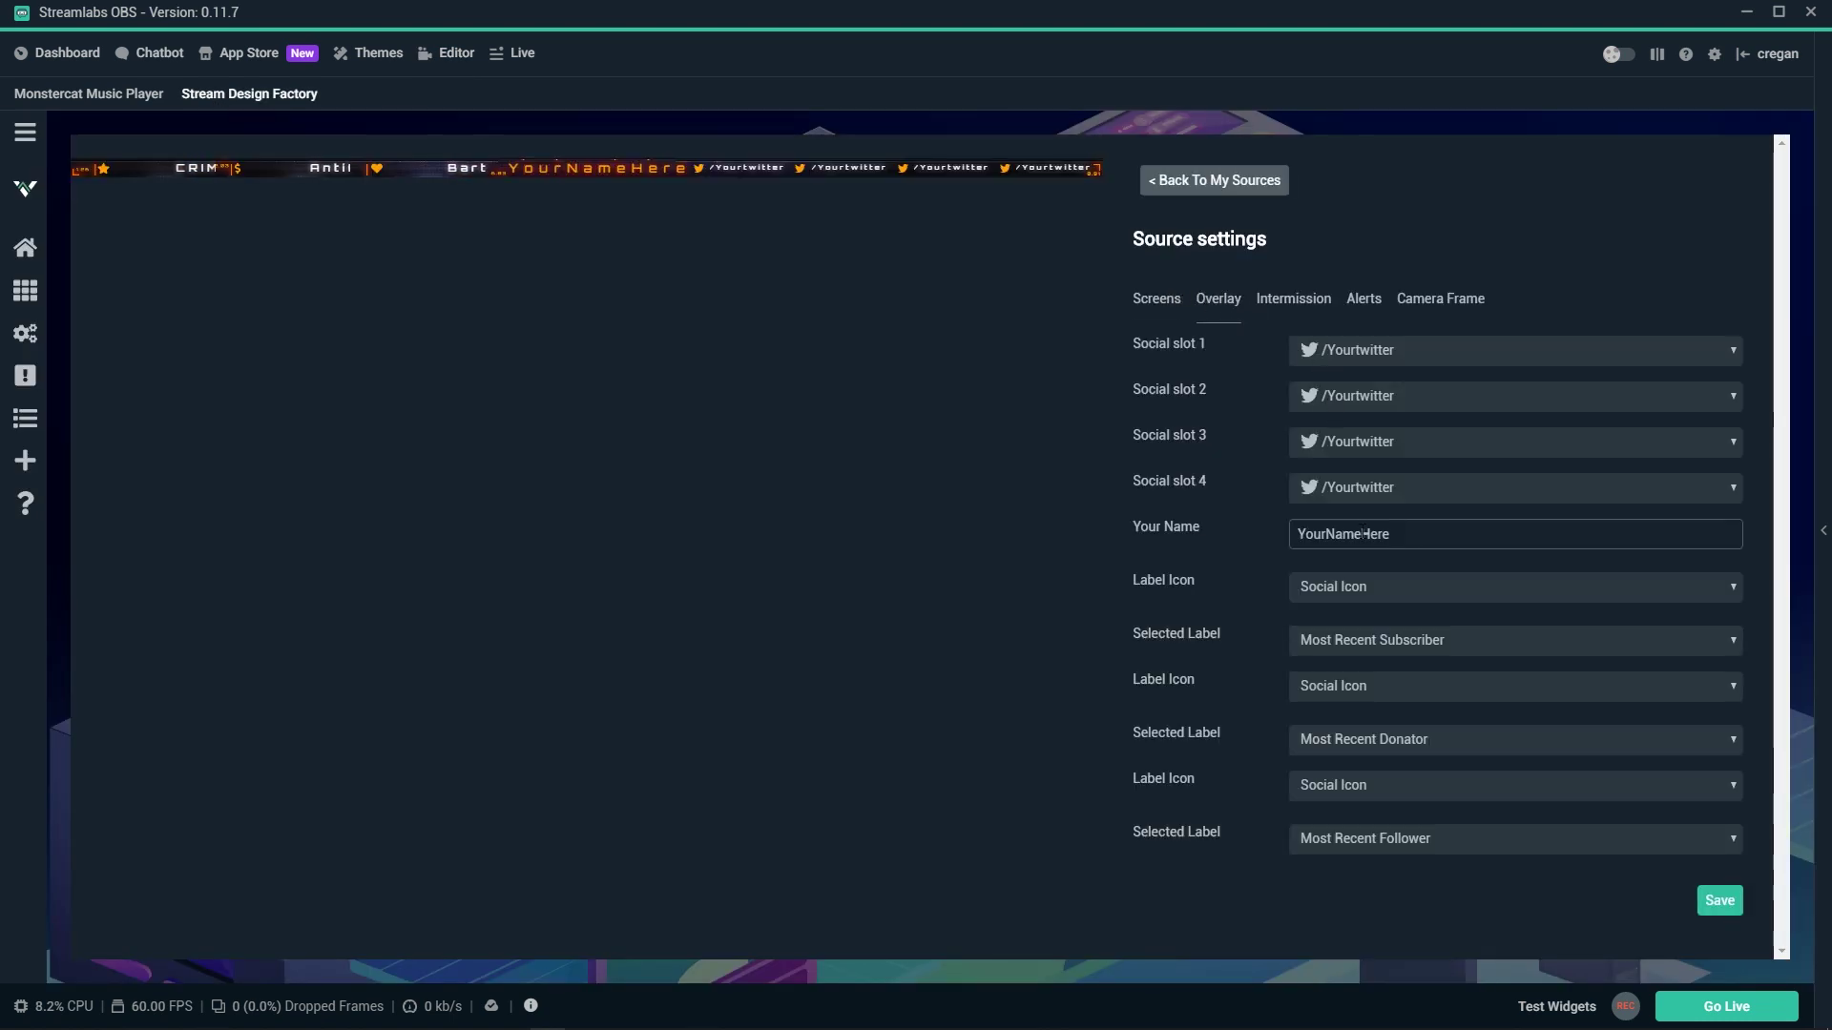
Clear social slots 1 and 4, set slots 2-3 to Twitter and Twitch /Cregan, and name it Creglando
left_click(1345, 350)
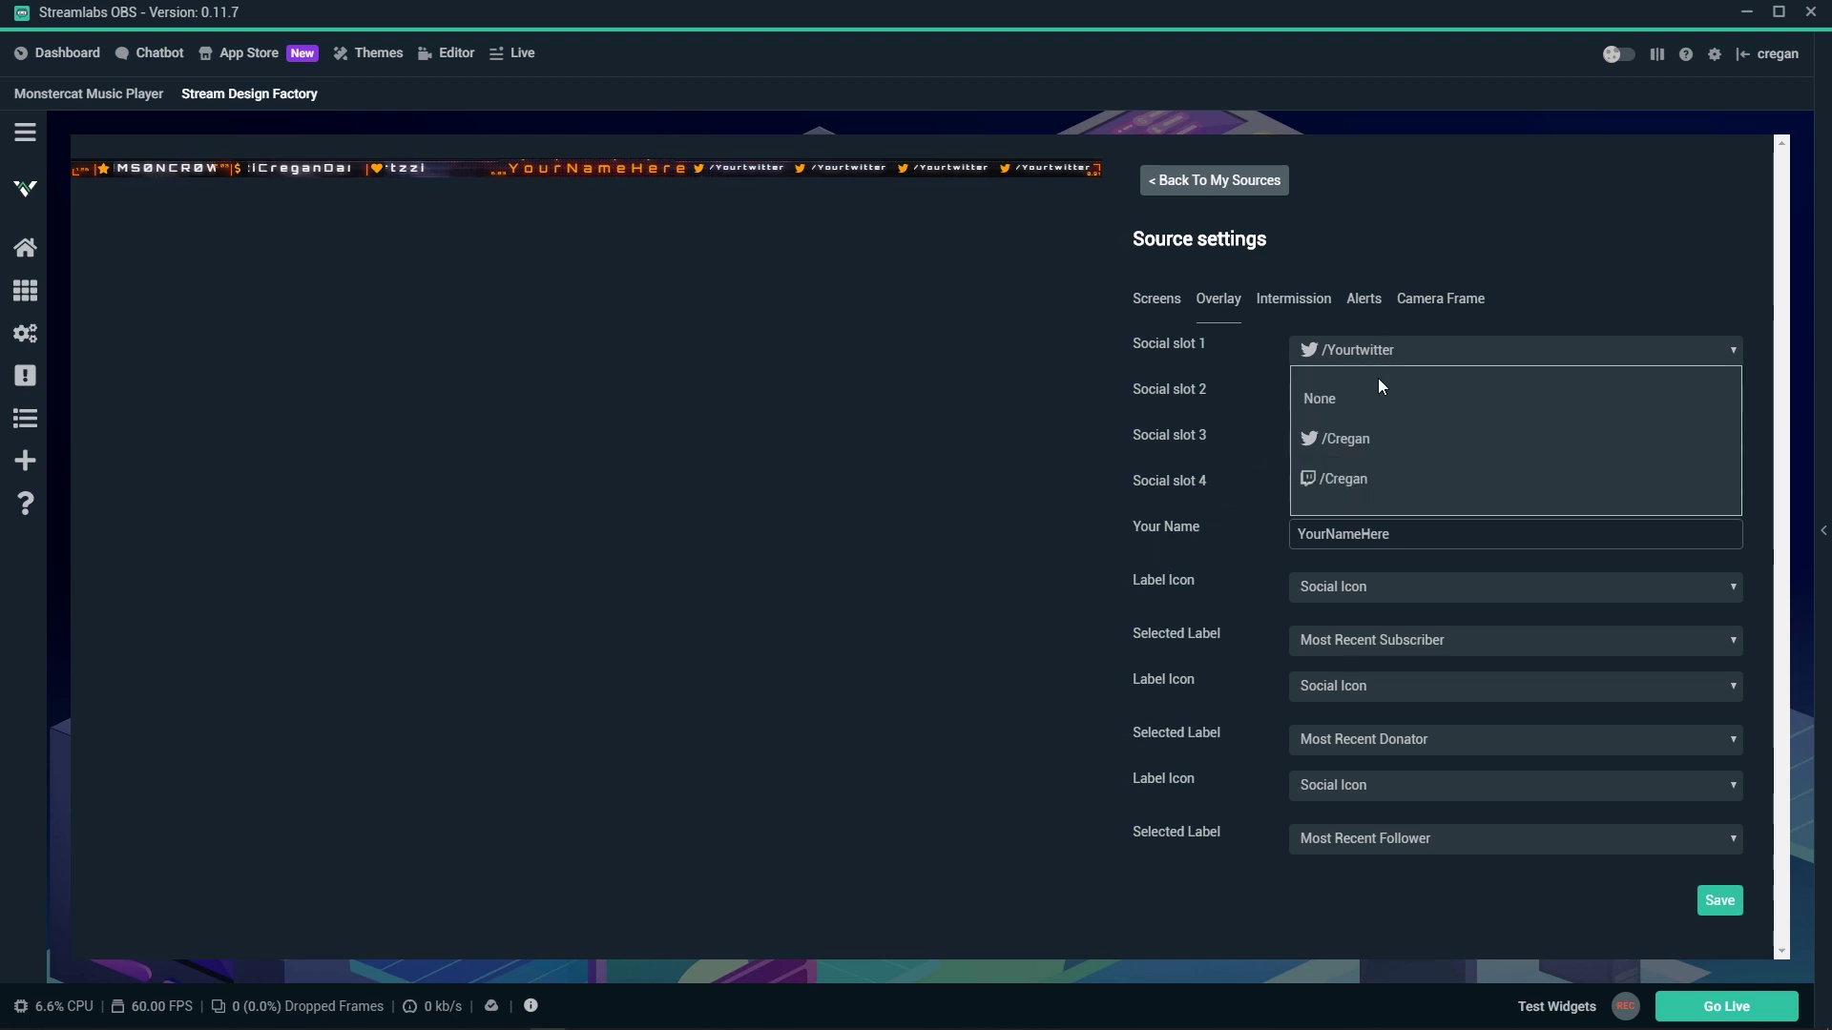
left_click(1380, 401)
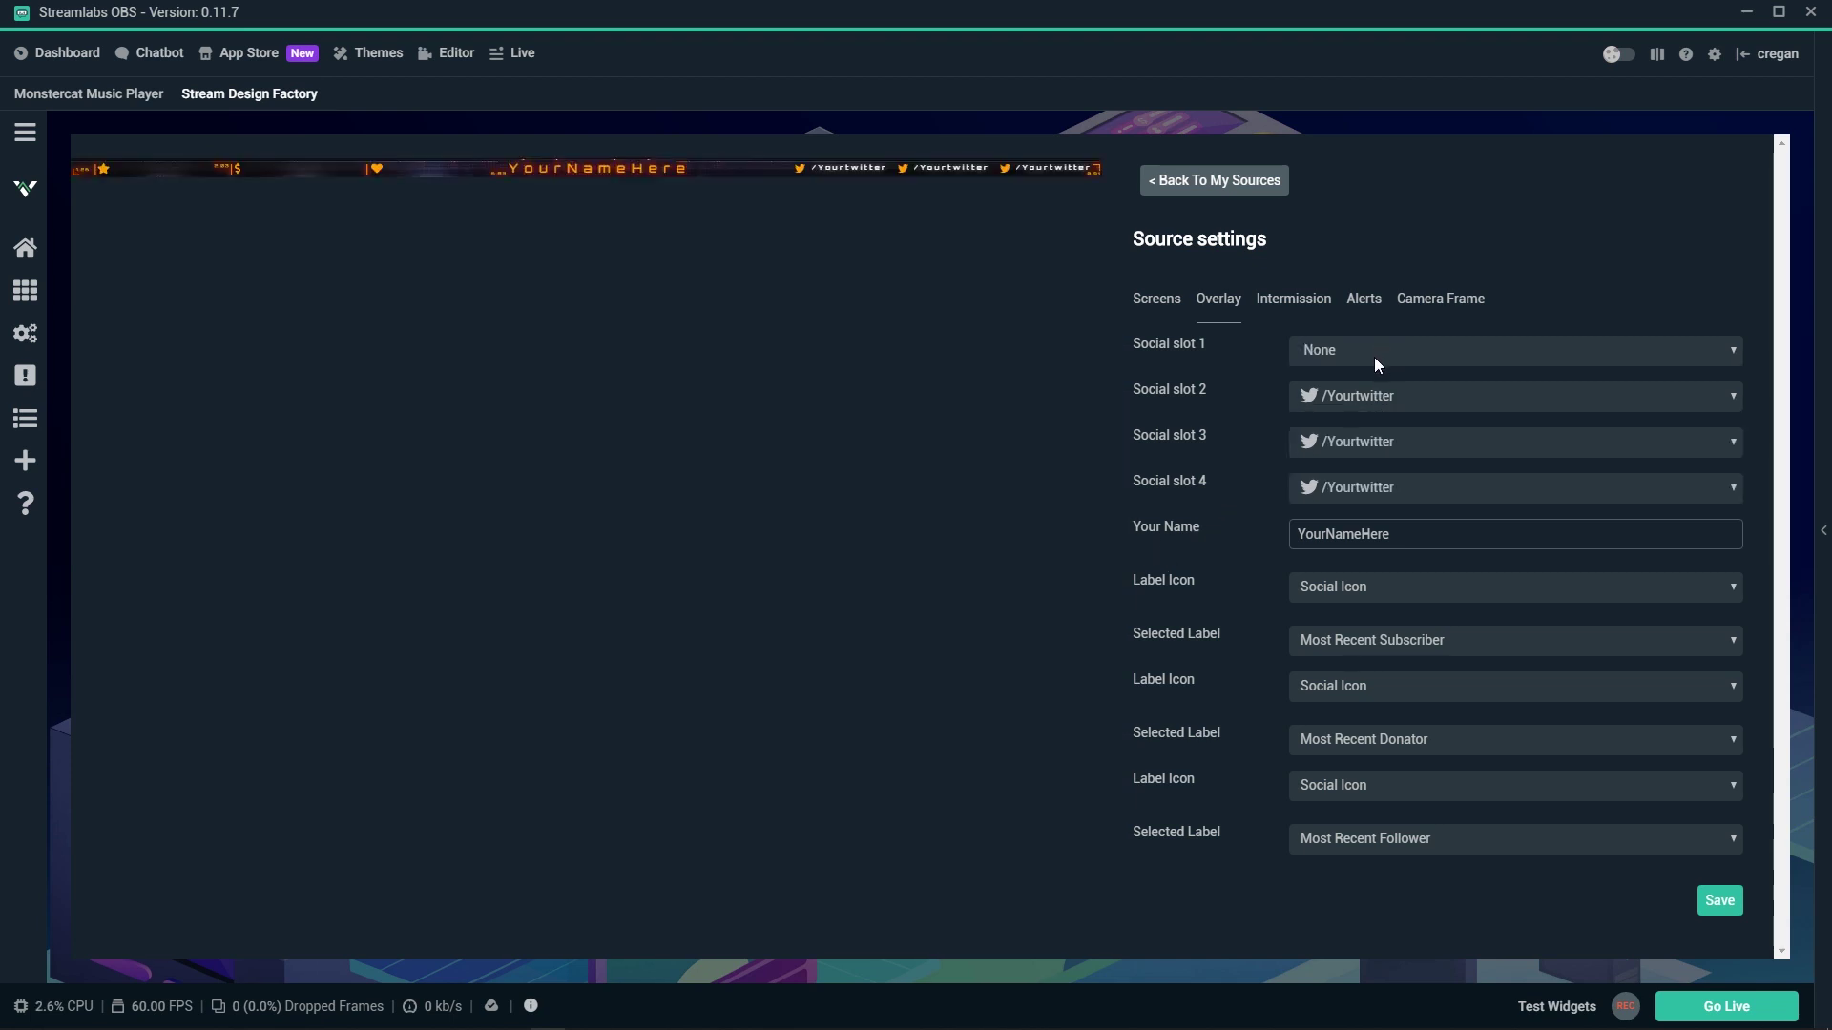
left_click(1374, 487)
left_click(1328, 509)
left_click(1389, 395)
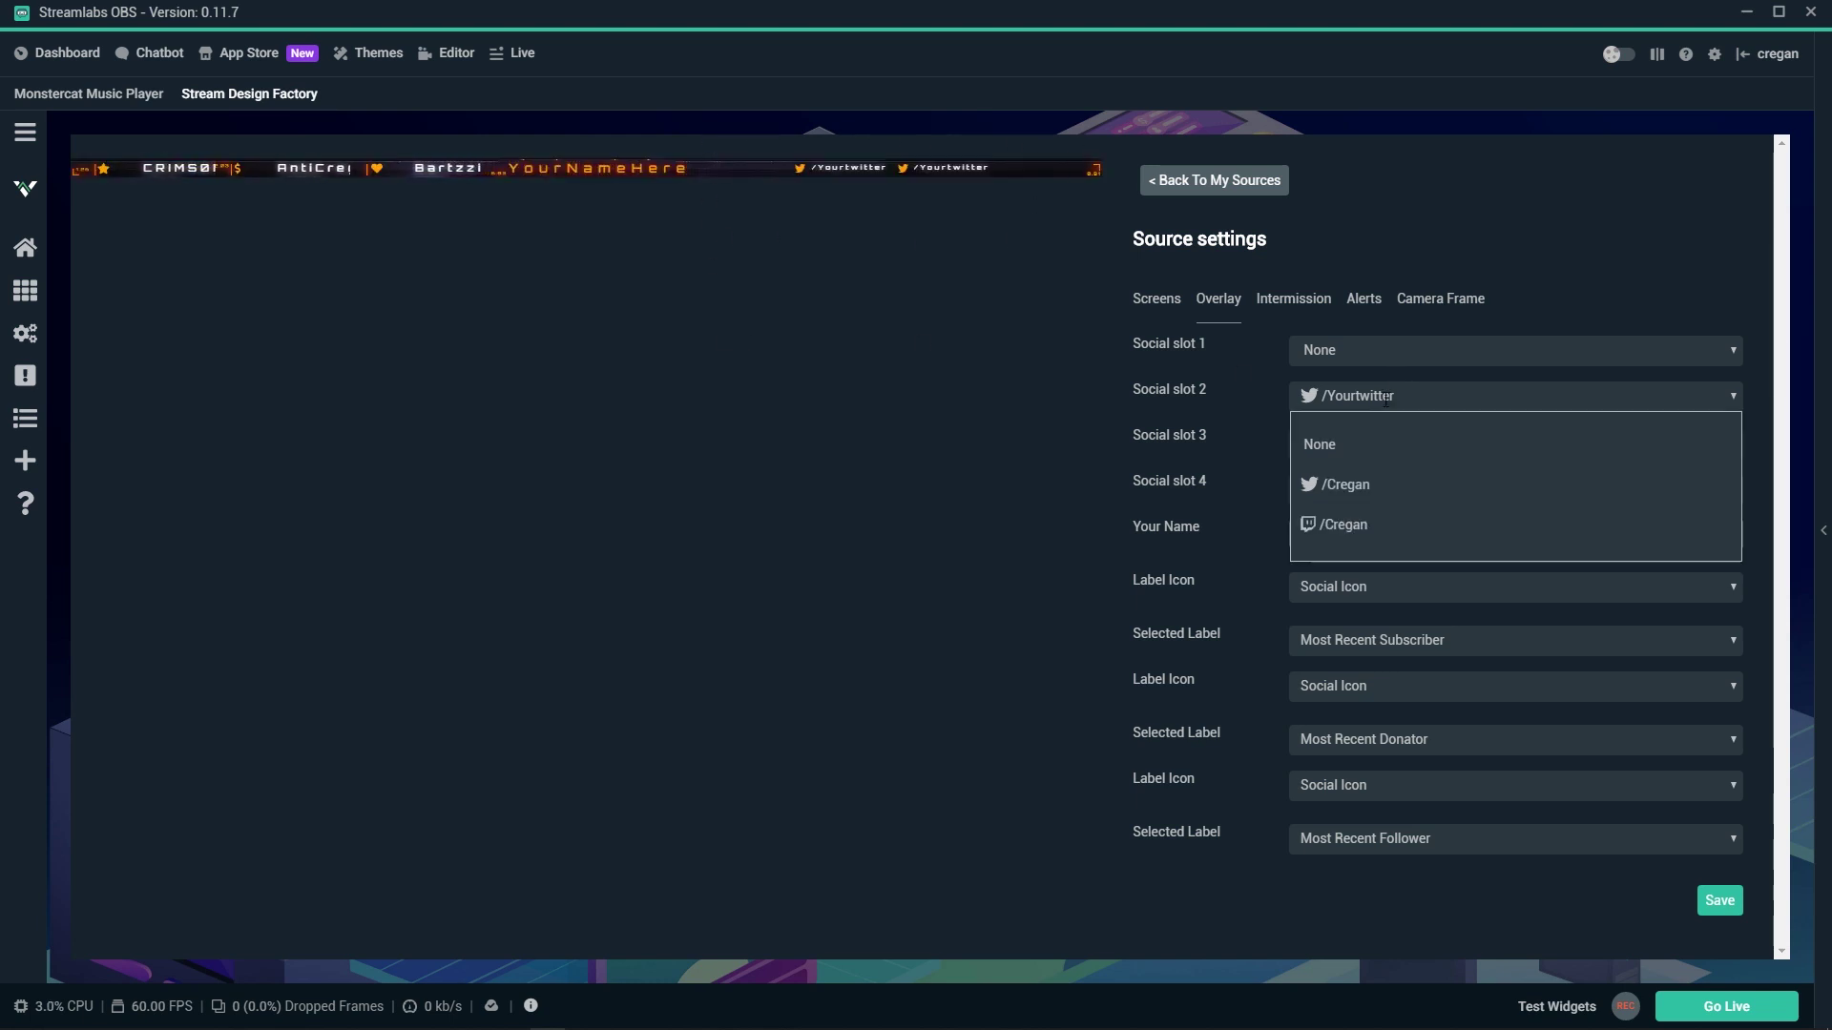
left_click(1367, 483)
left_click(1370, 441)
left_click(1362, 568)
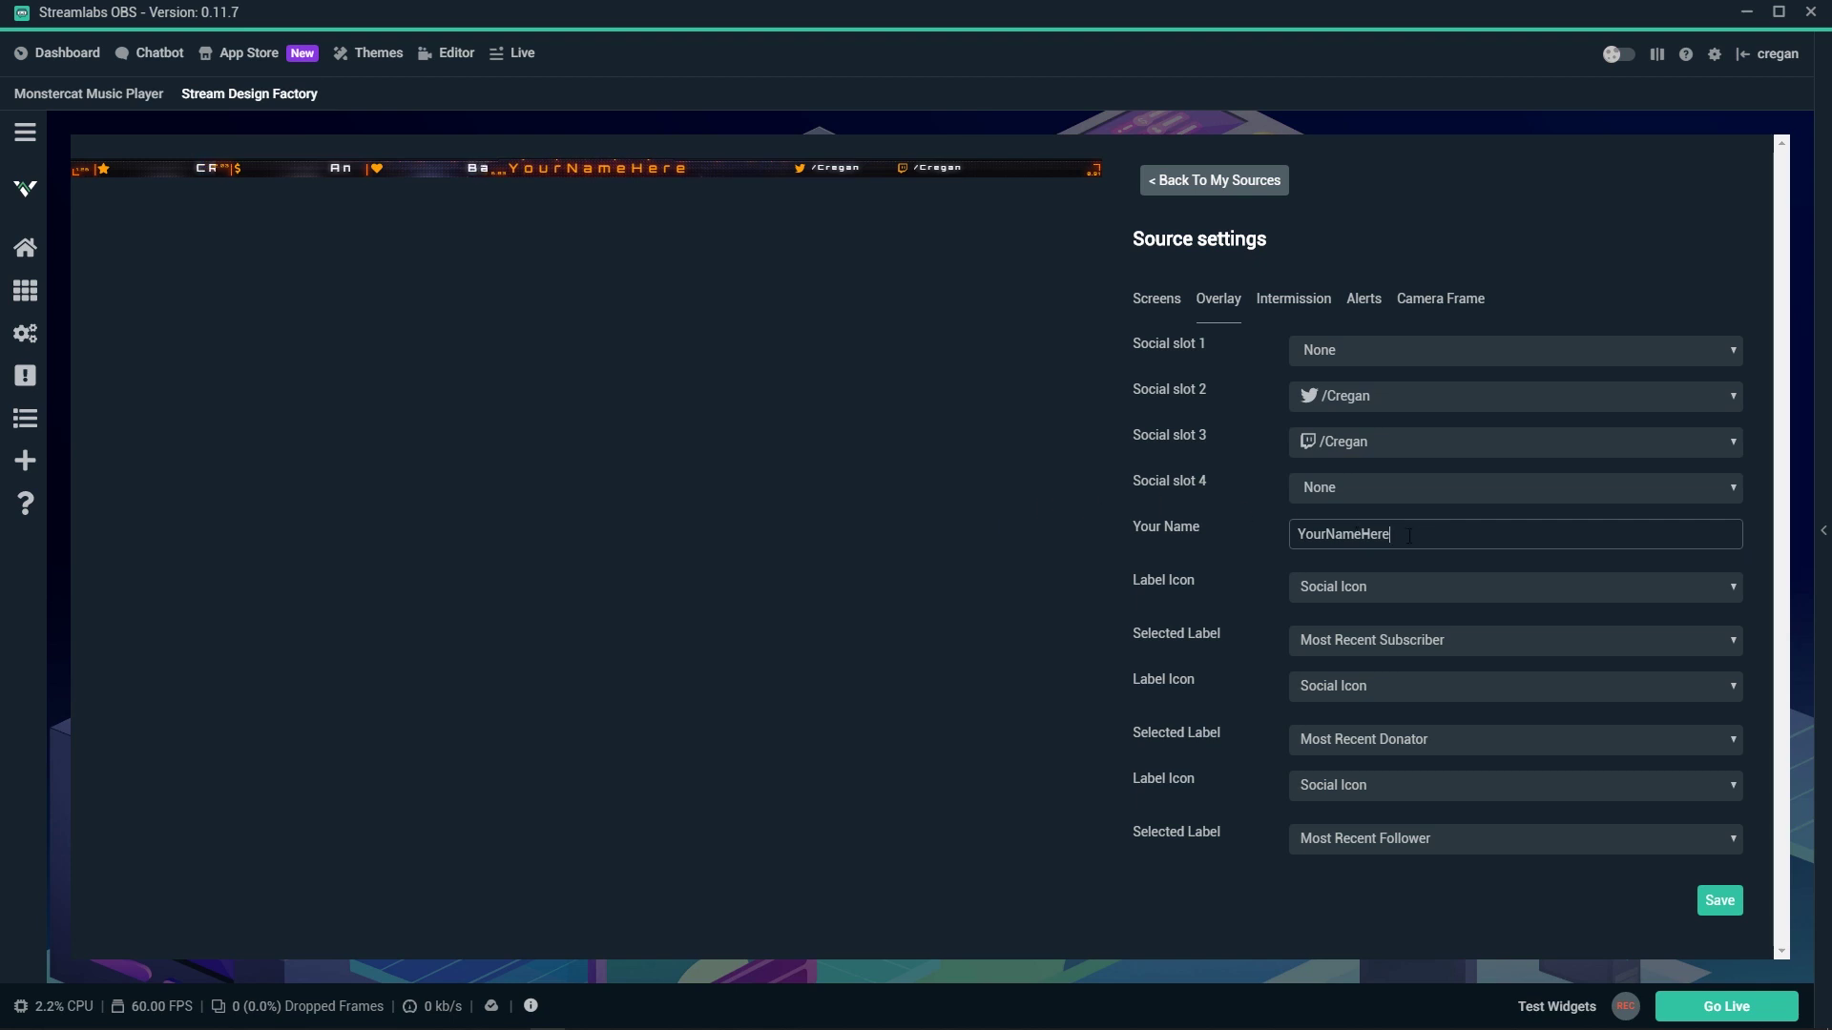
type("Creg")
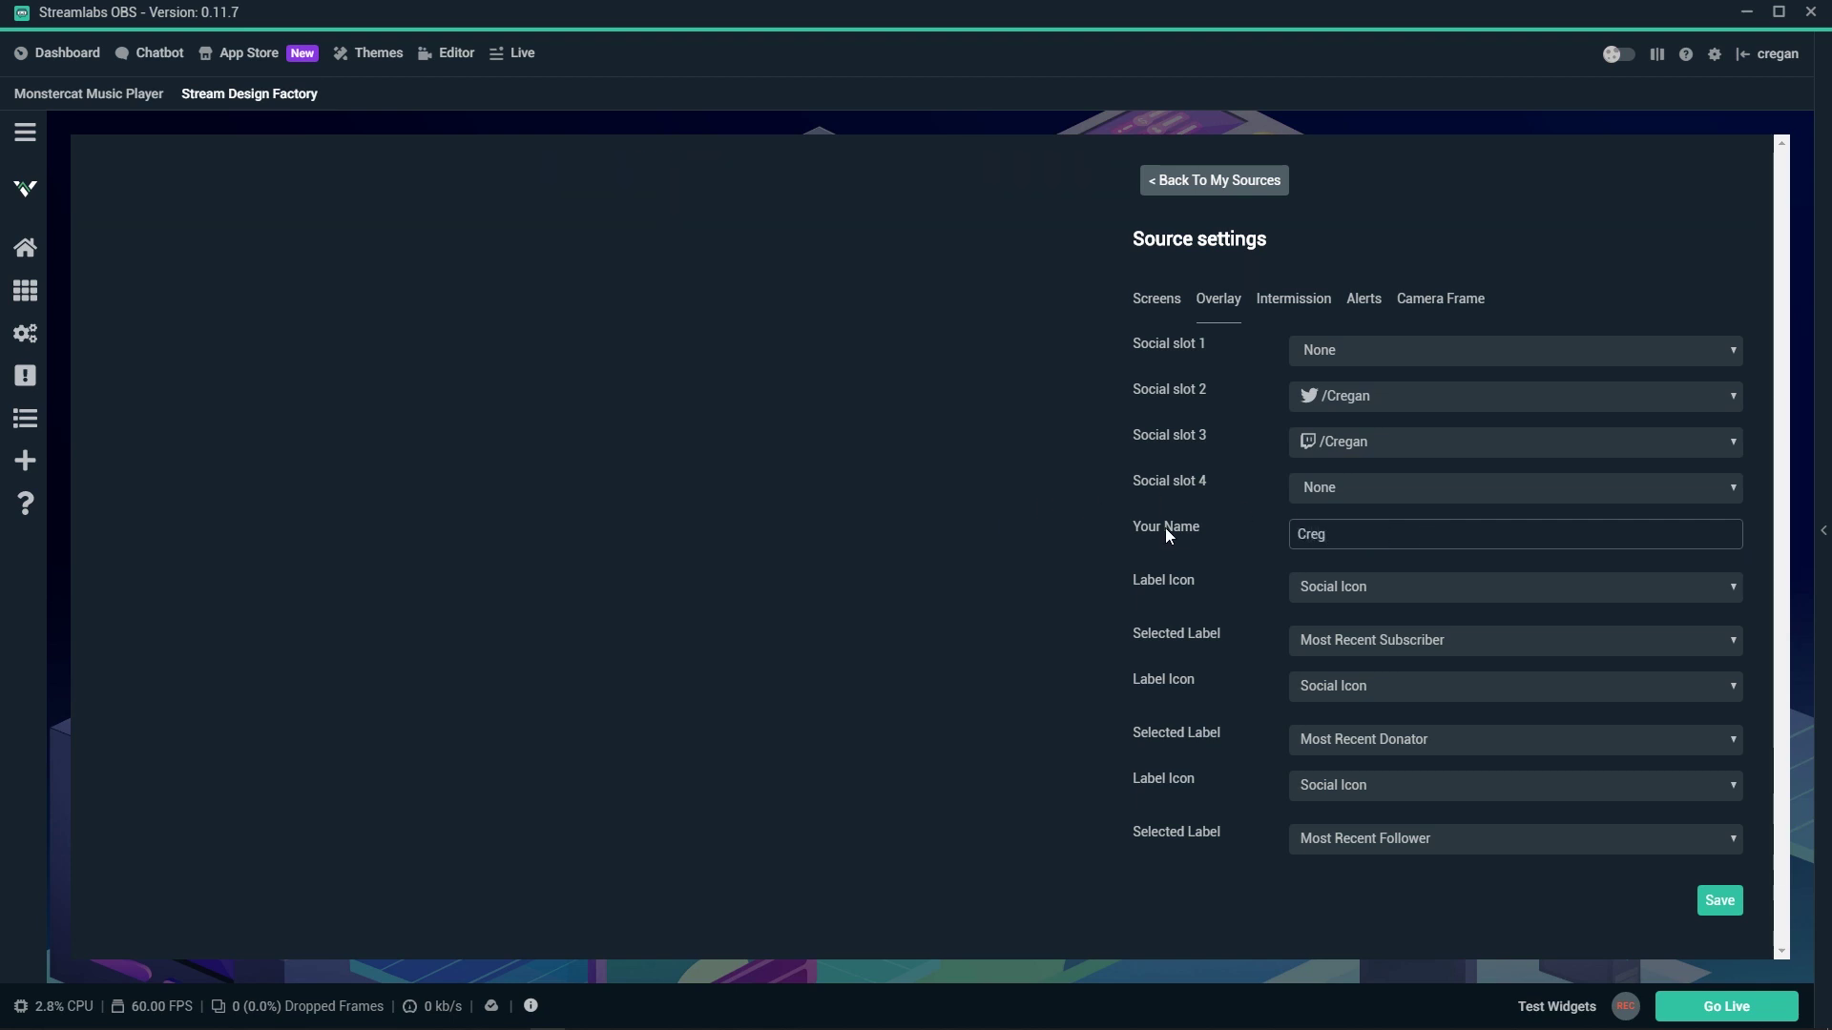
type("an")
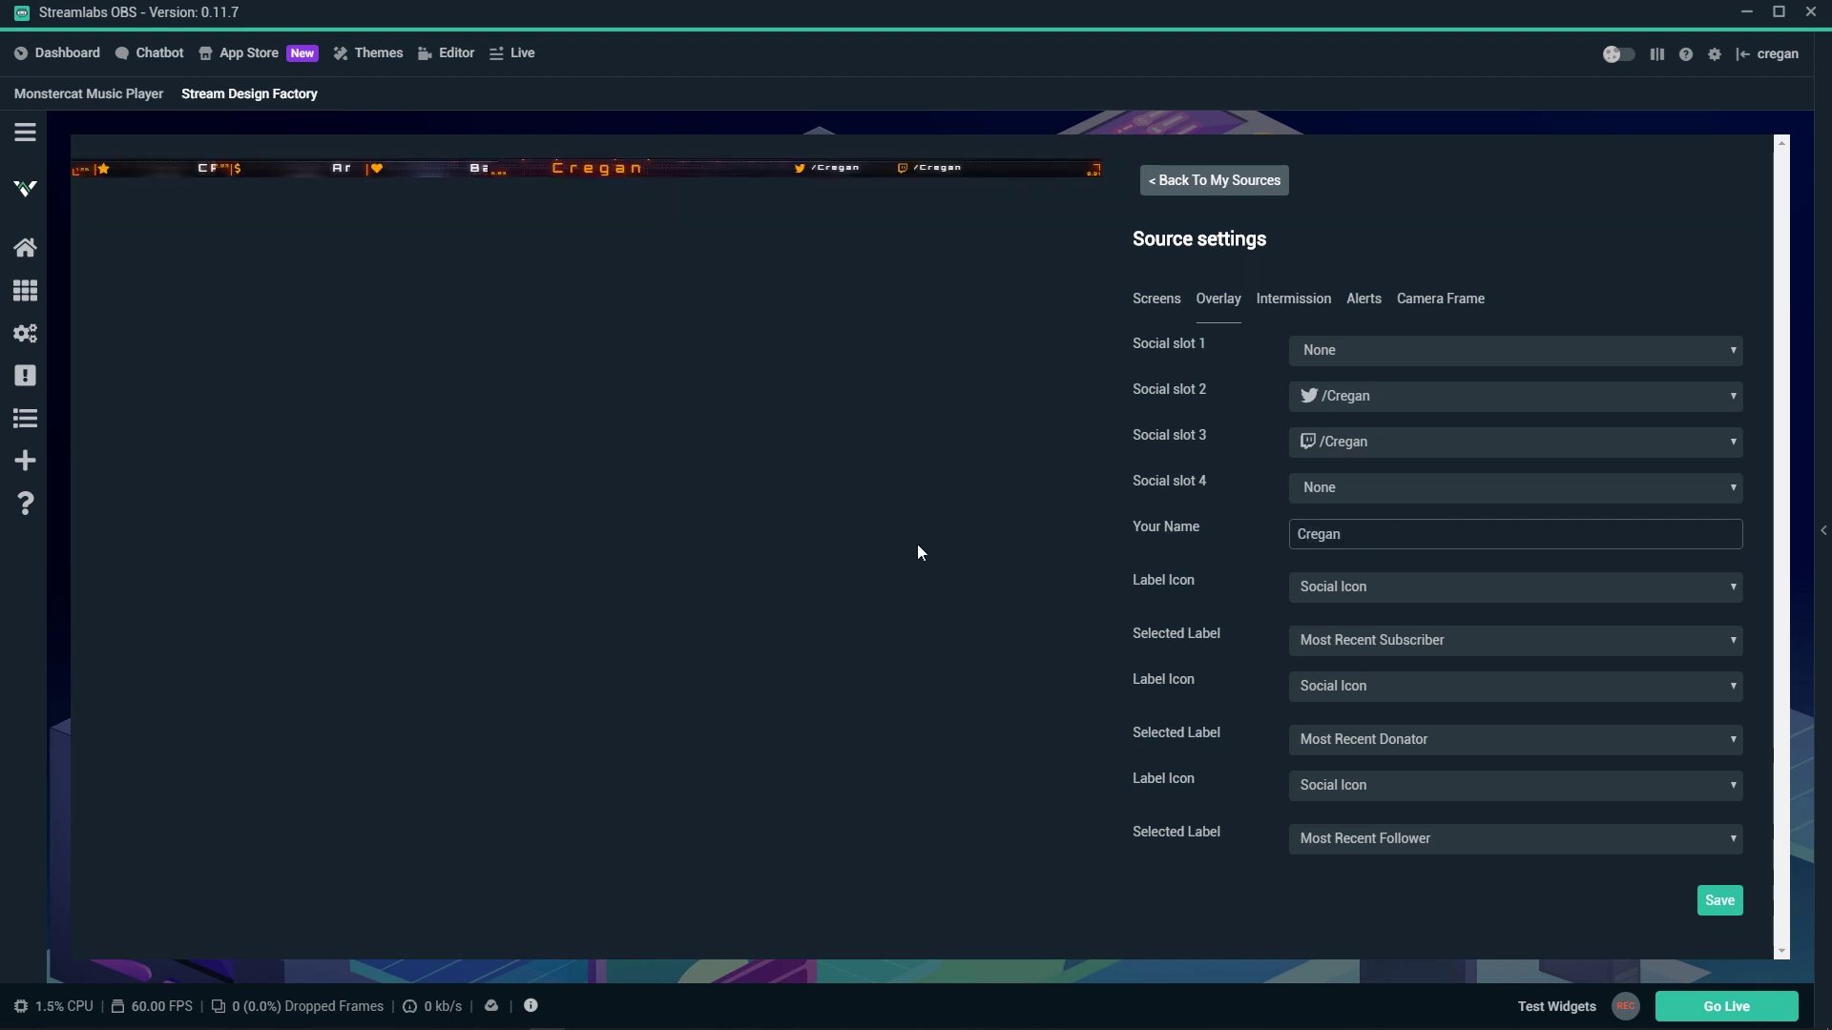
key("BackSpace")
key("BackSpace")
type("lando")
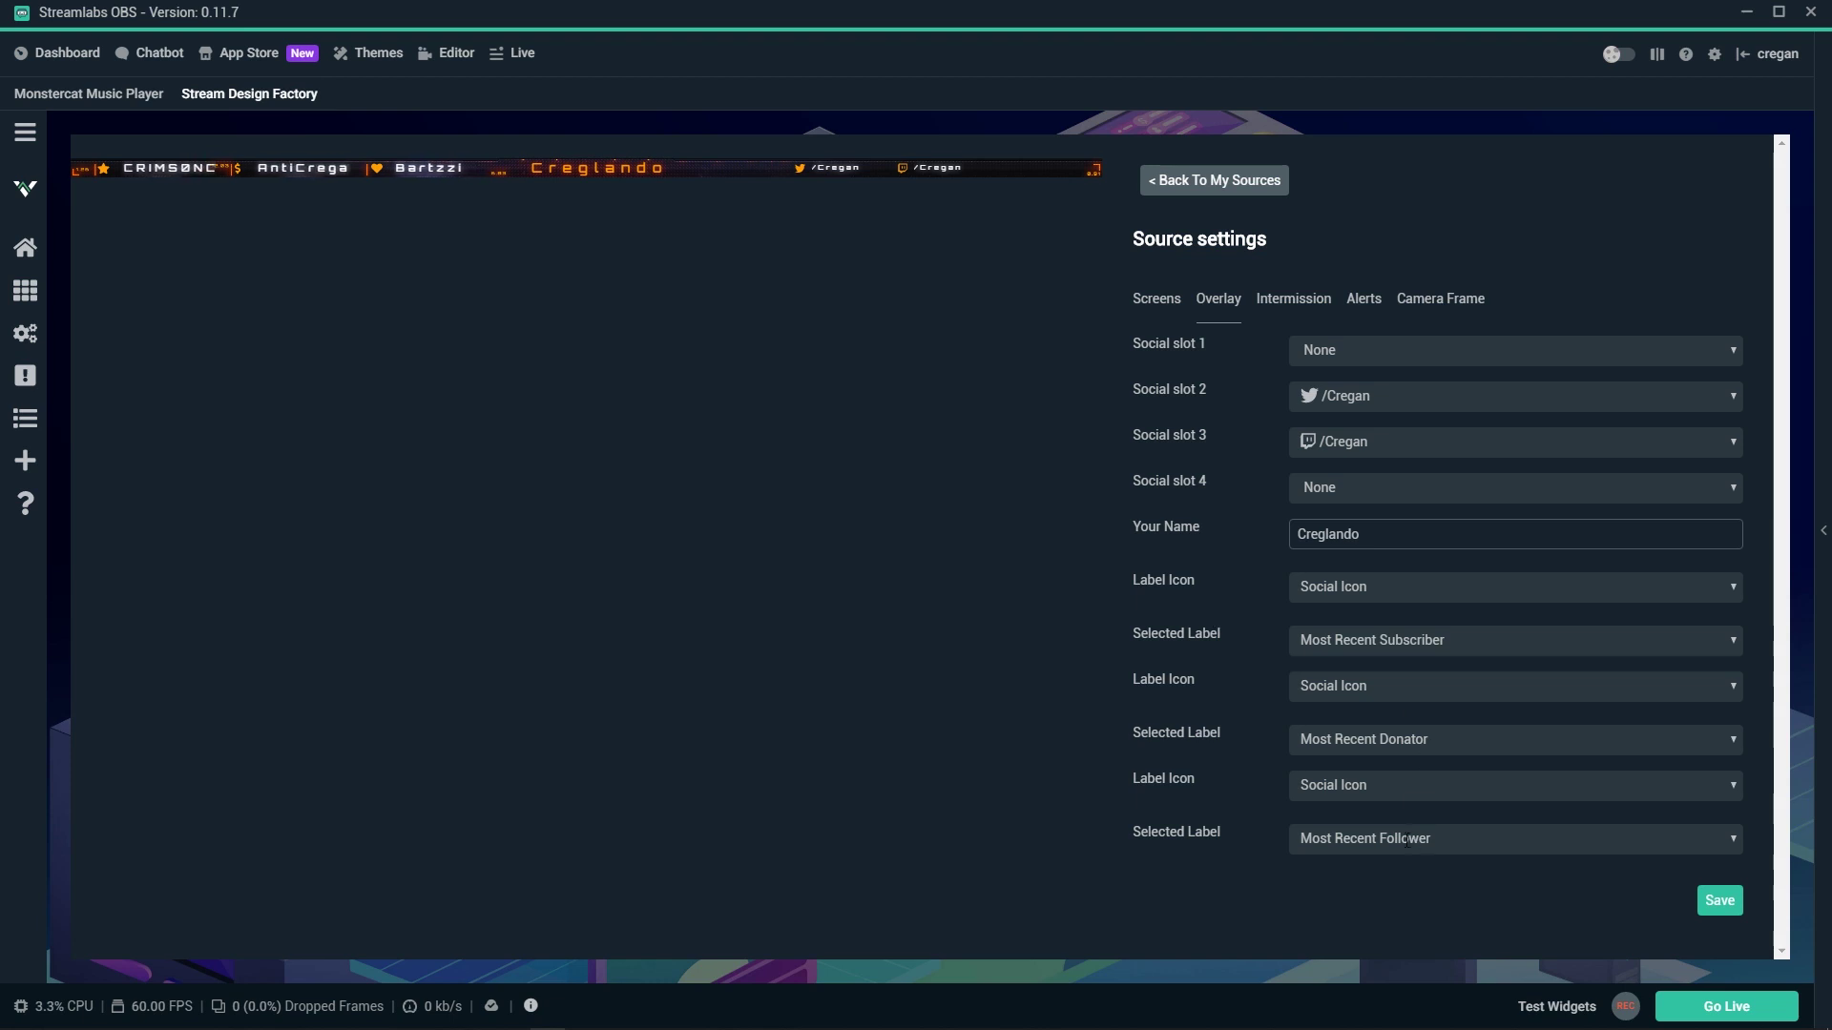
left_click(1514, 838)
scroll(1390, 889, "down", 2)
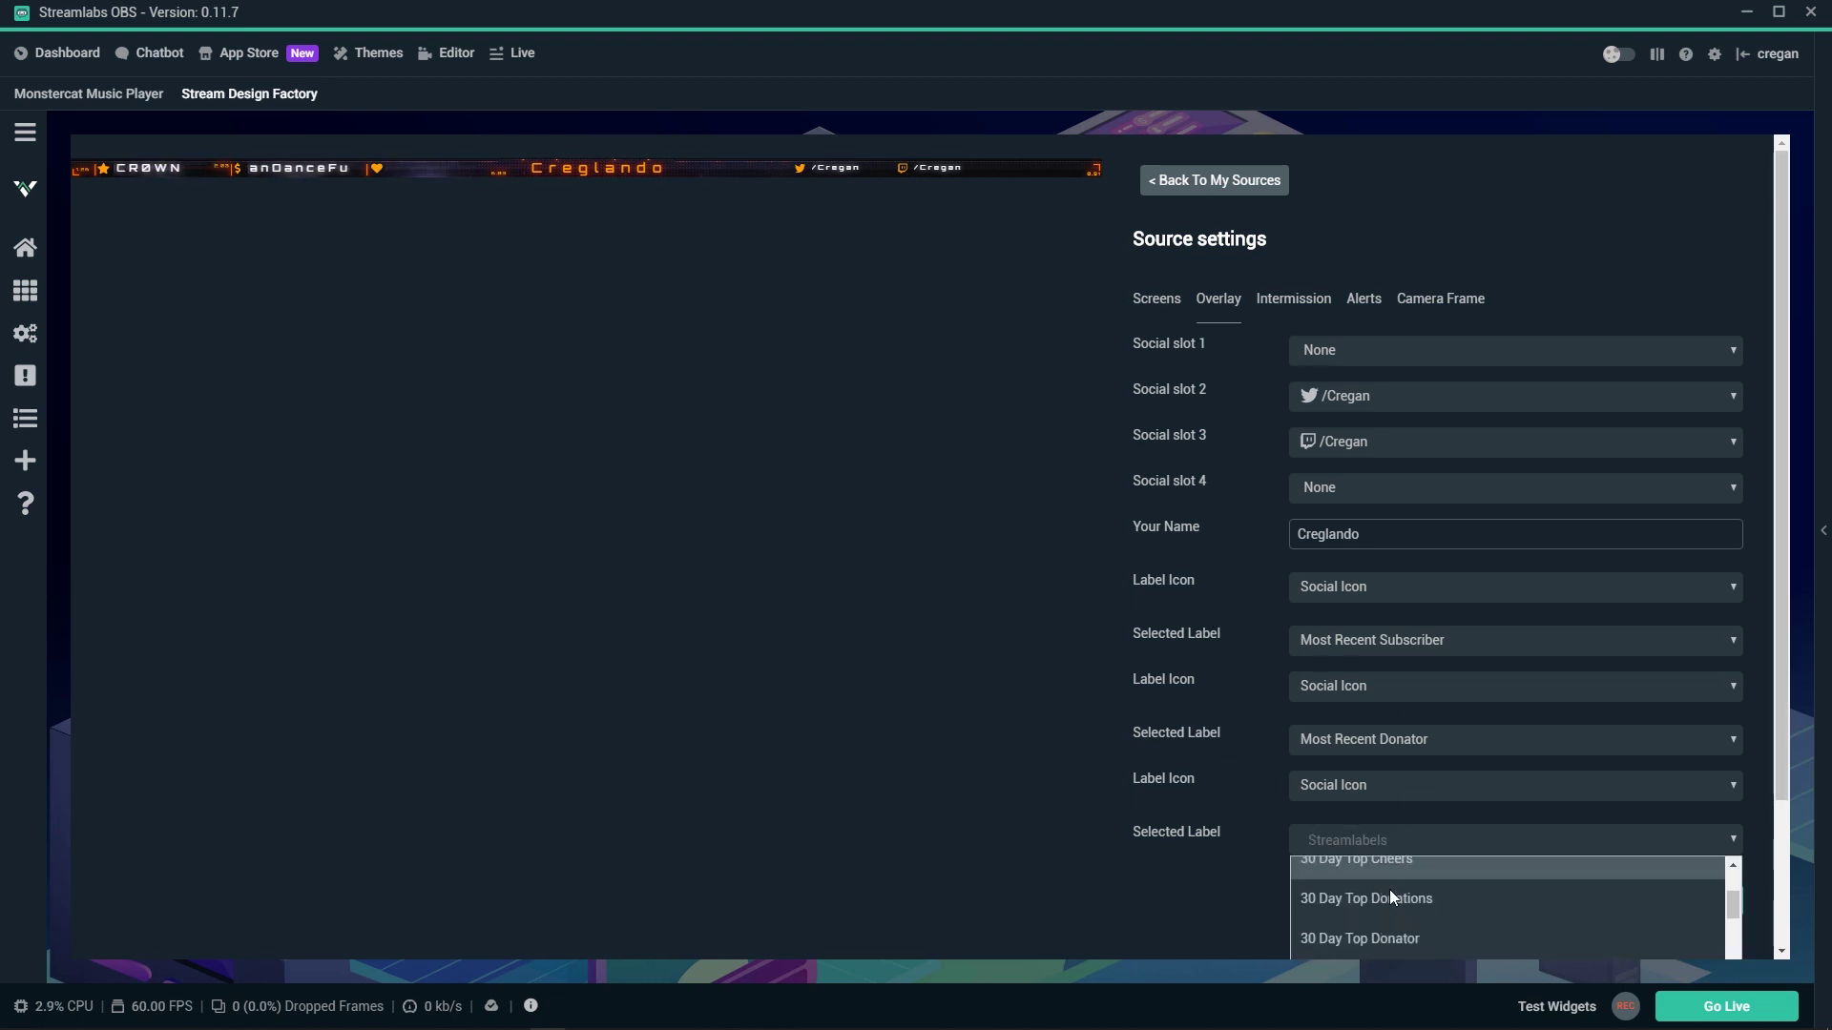
scroll(1390, 902, "down", 2)
Set the third overlay label to All Time Top Donator, leaving its icon unchanged
left_click(1395, 934)
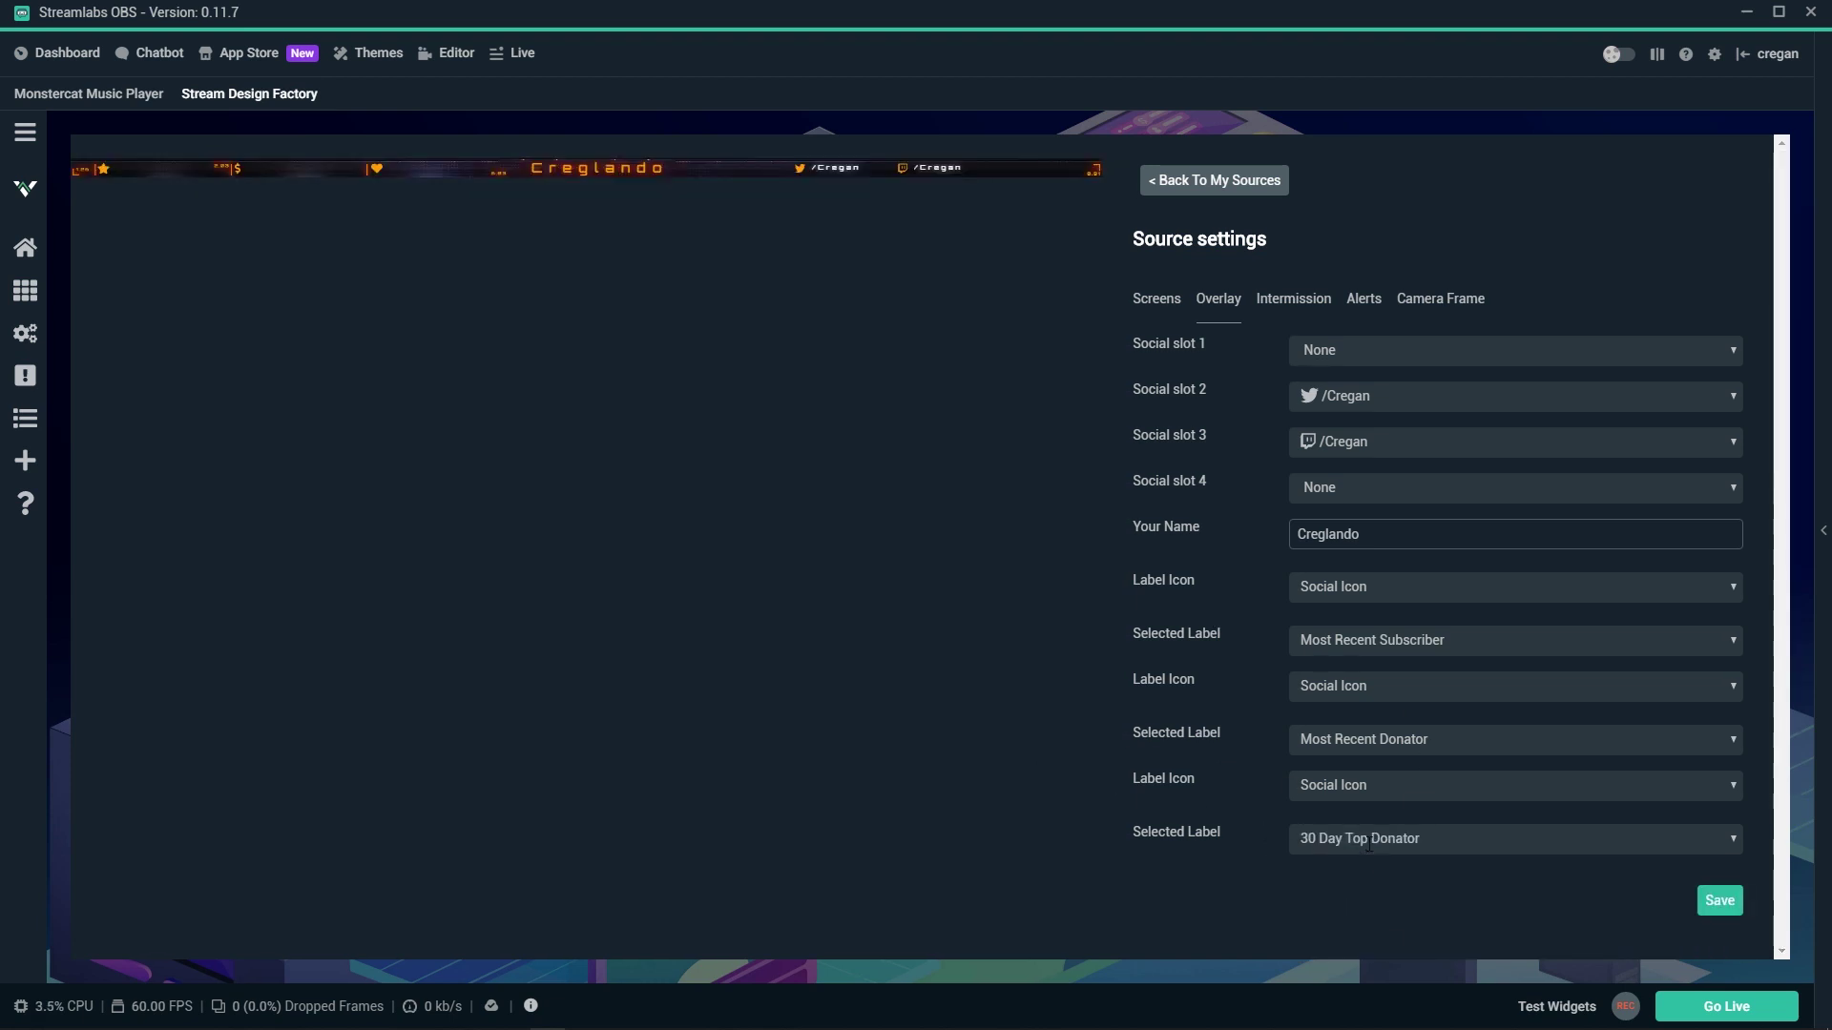
left_click(1416, 839)
scroll(1394, 882, "down", 2)
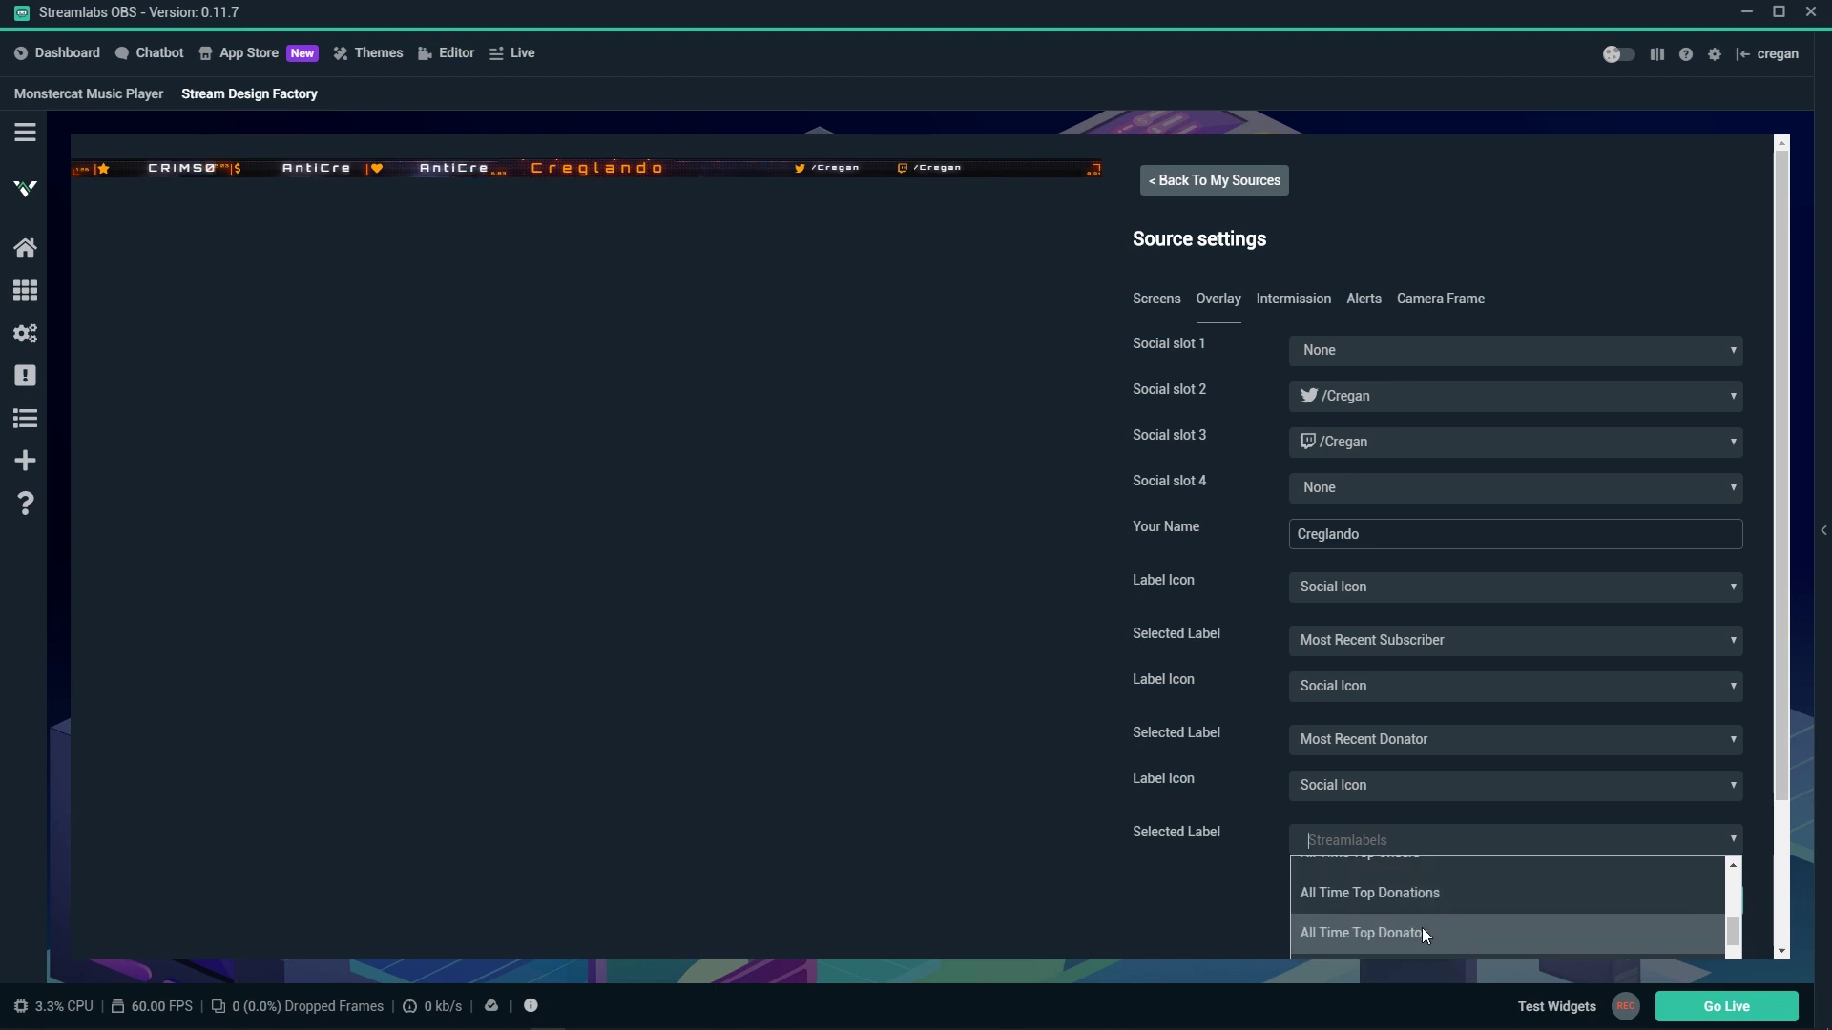
left_click(1422, 927)
left_click(1385, 789)
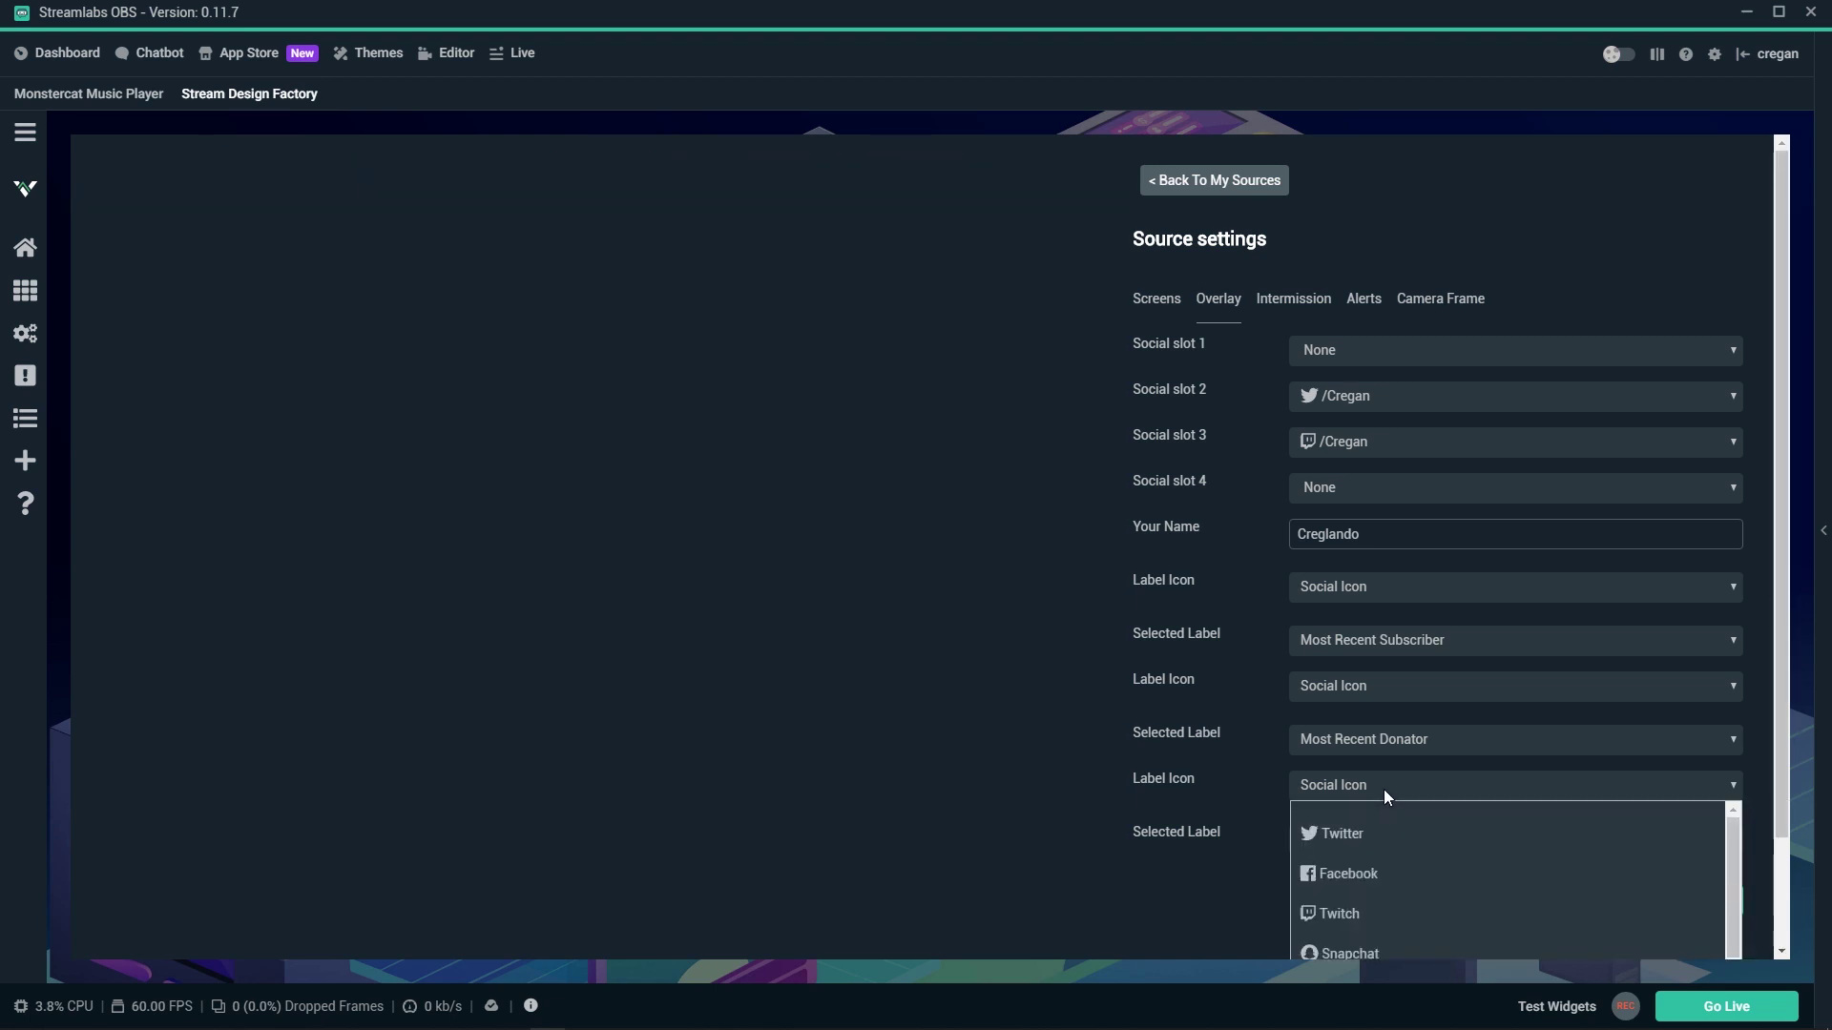
left_click(1176, 866)
Set the second label to Most Recent Follower, keep the first label, and save
left_click(1417, 741)
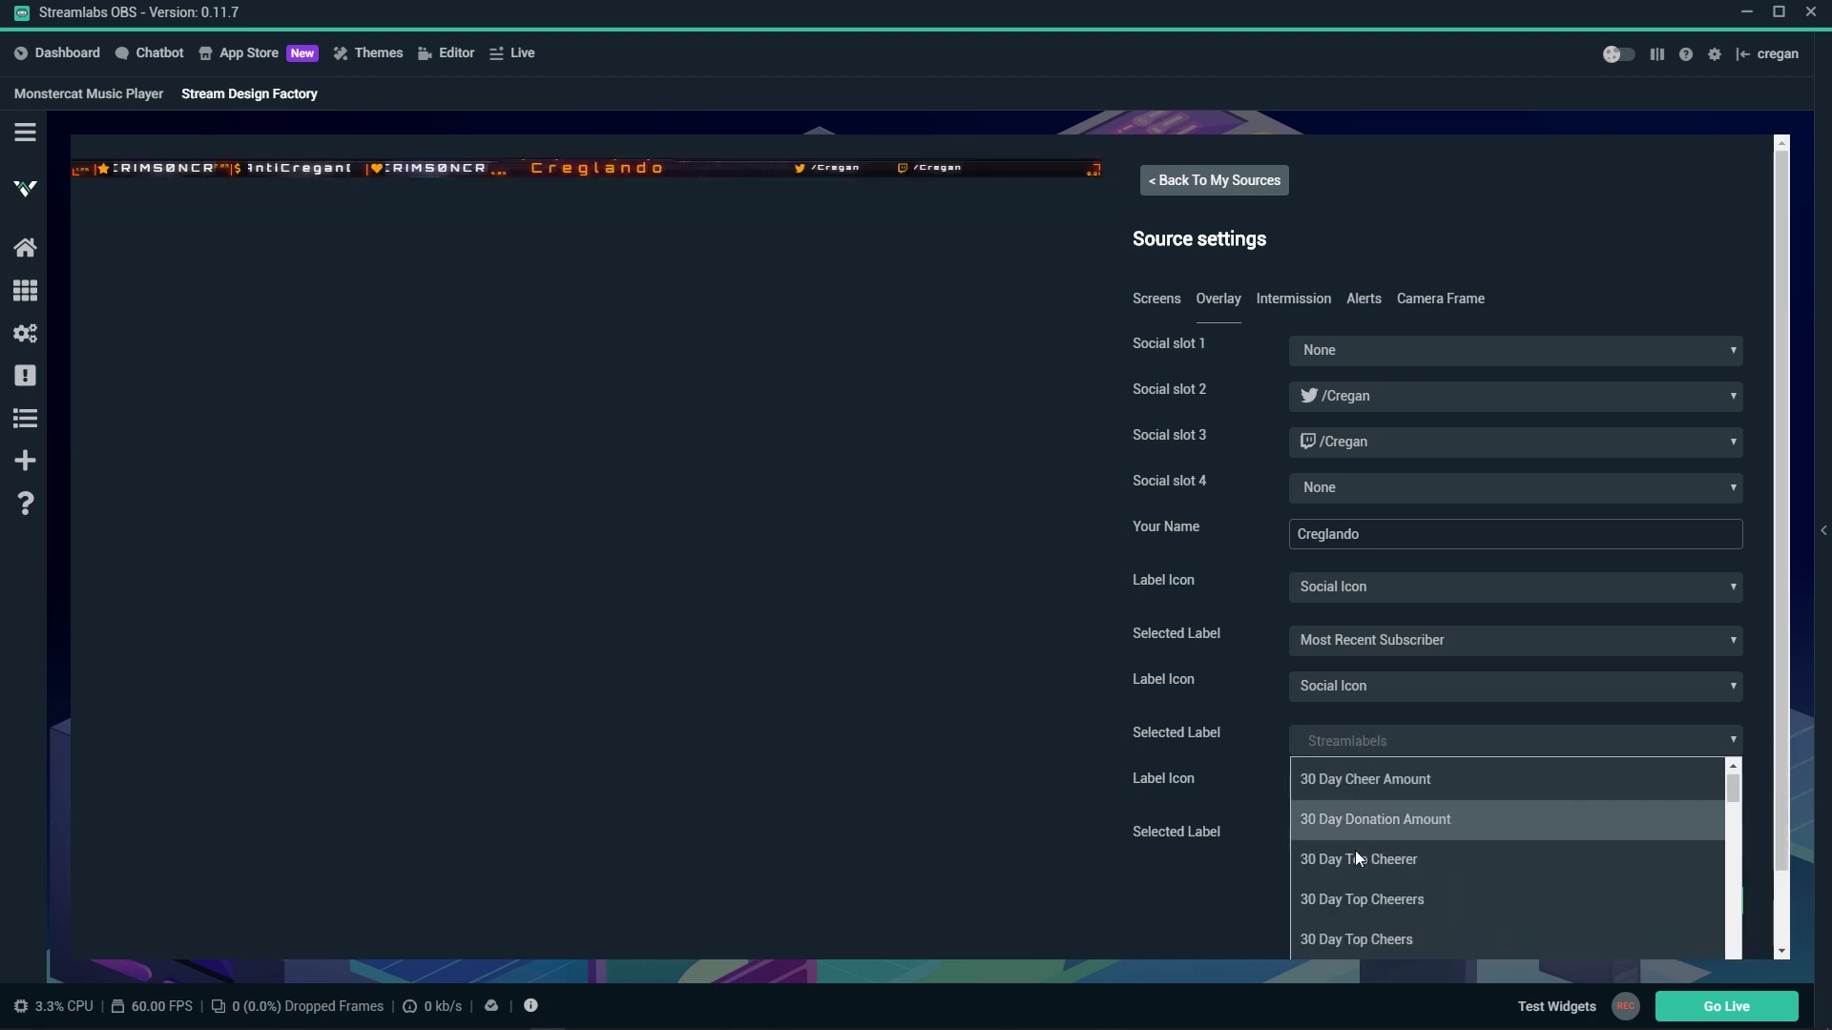
scroll(1374, 859, "down", 2)
scroll(1386, 871, "up", 2)
left_click(1390, 864)
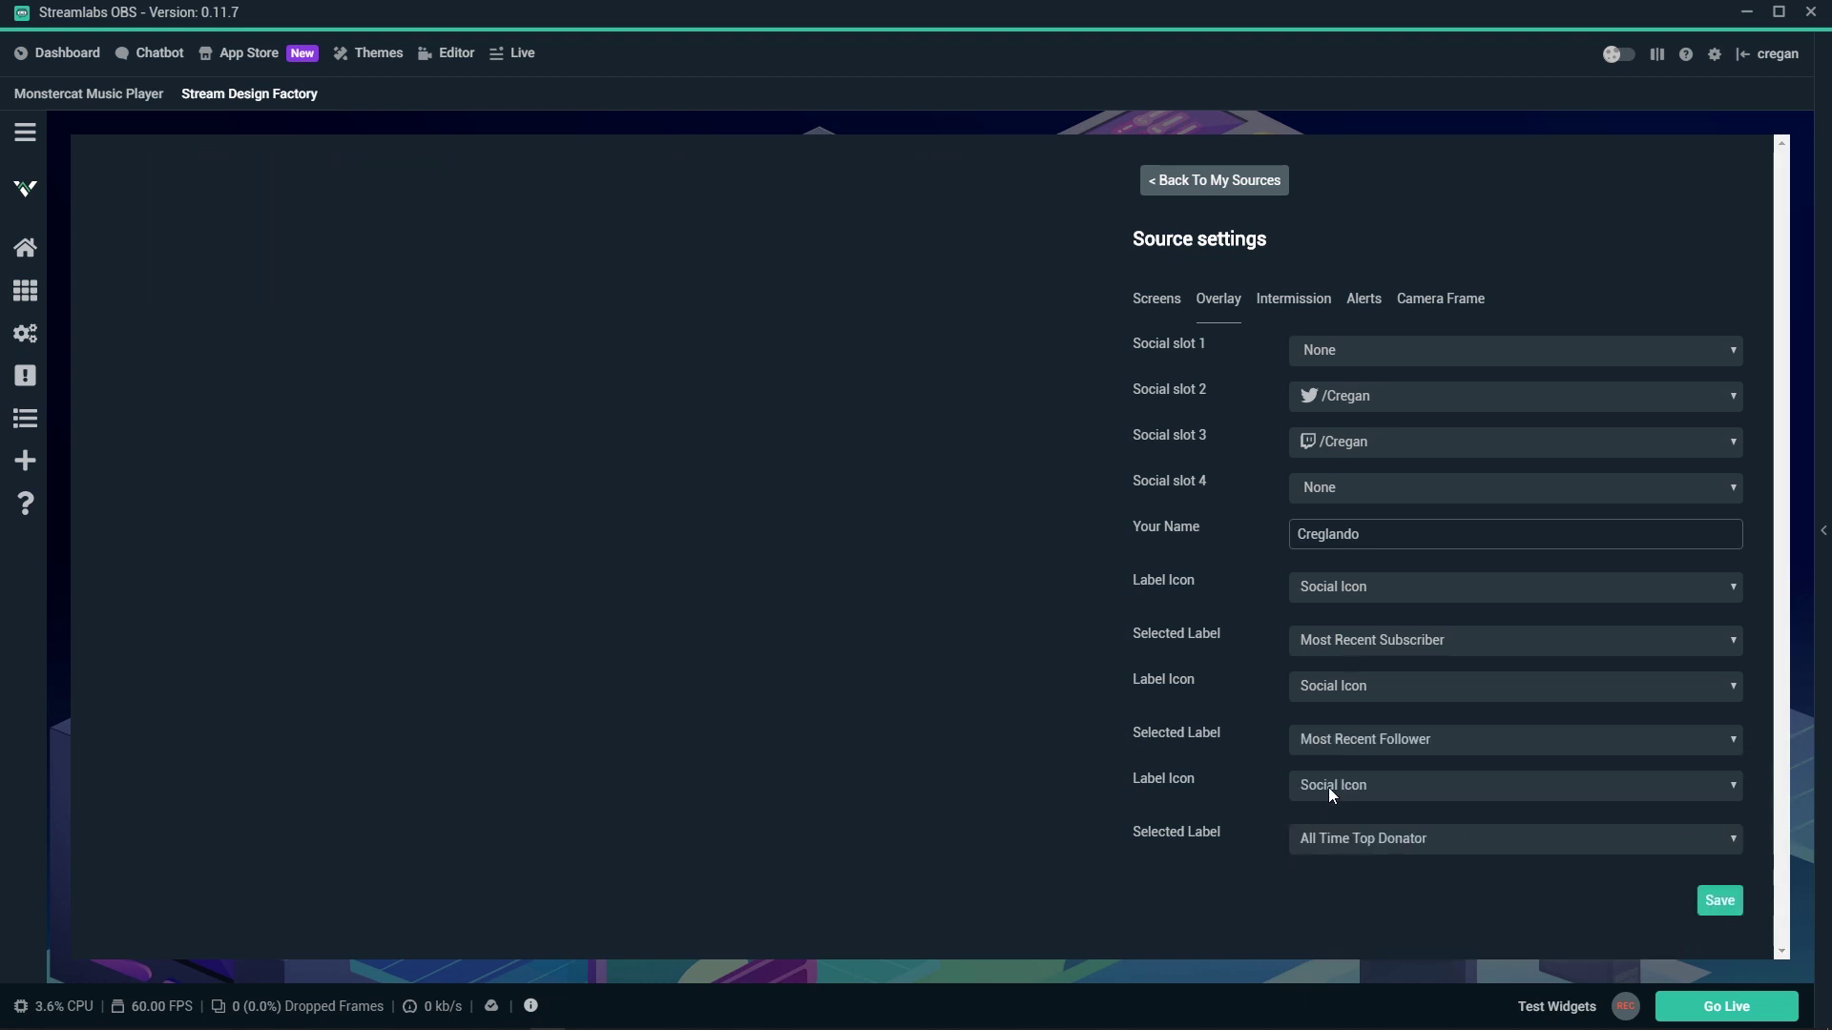
left_click(1385, 640)
left_click(1069, 839)
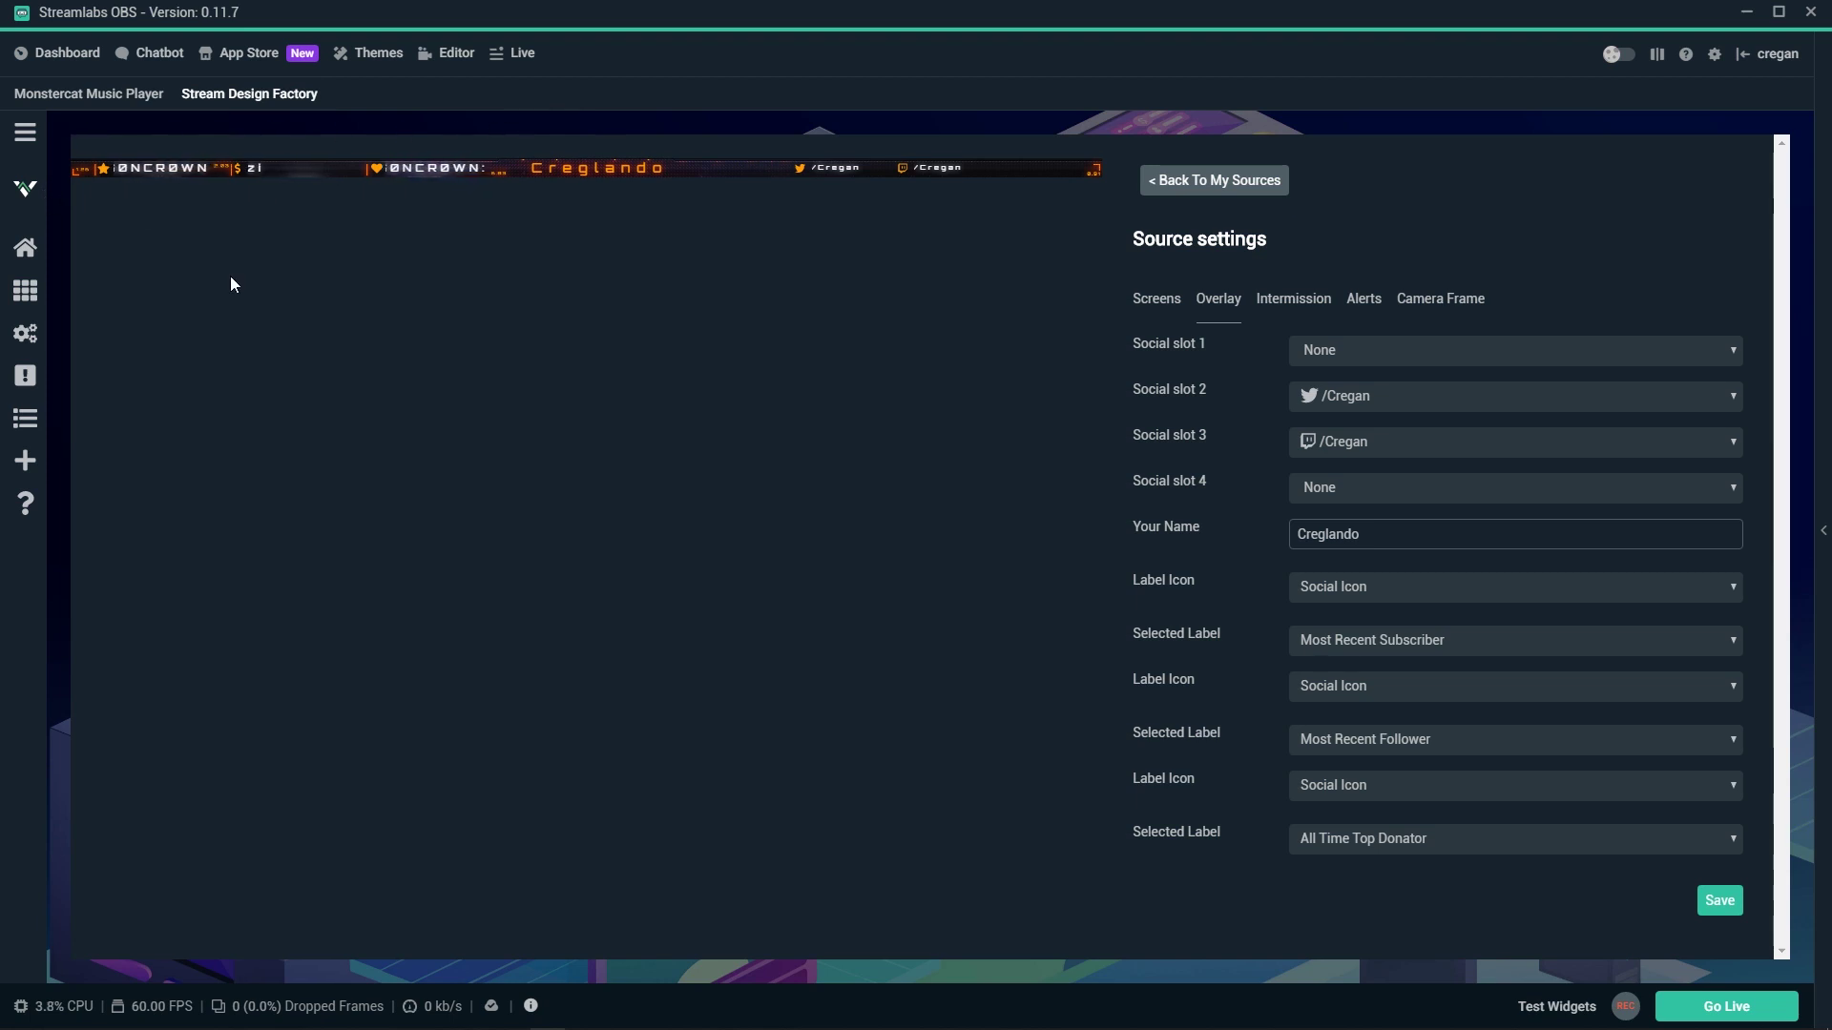
left_click(1720, 900)
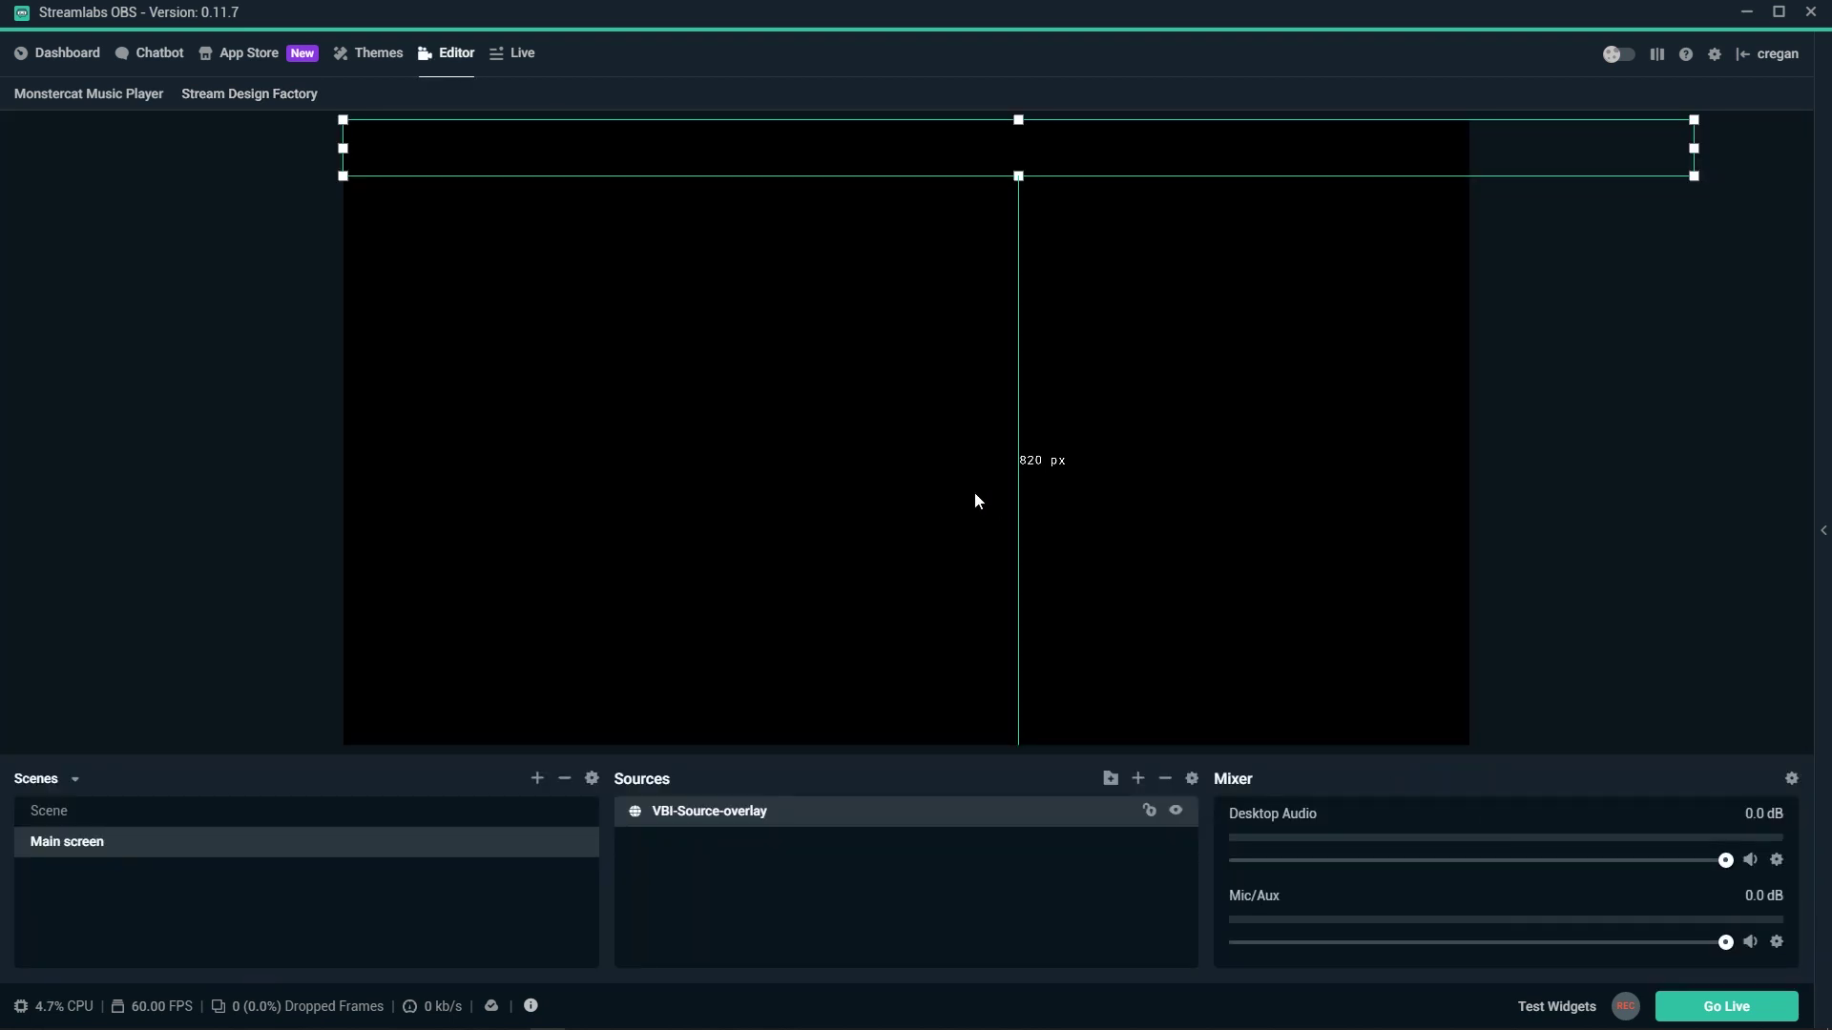
Center the overlay bar vertically, then drag it flush against the canvas top edge
right_click(777, 813)
mouse_move(827, 553)
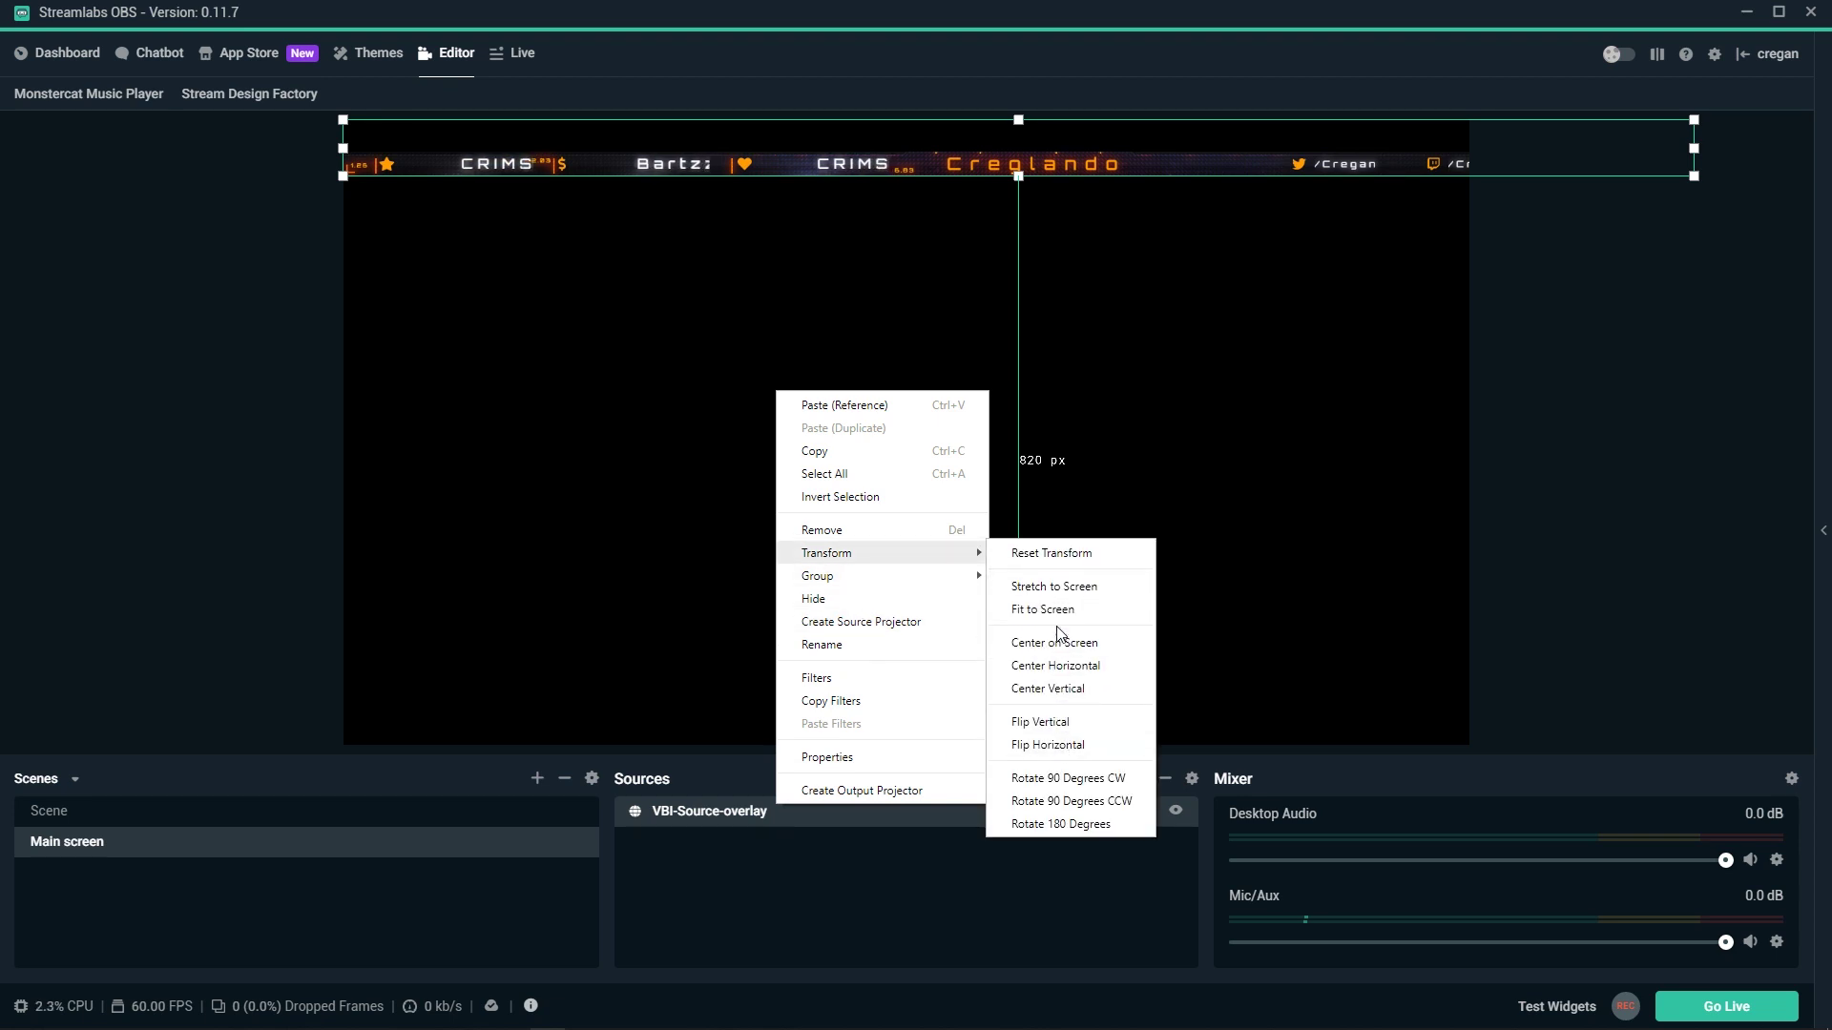
left_click(1048, 688)
left_click(1629, 551)
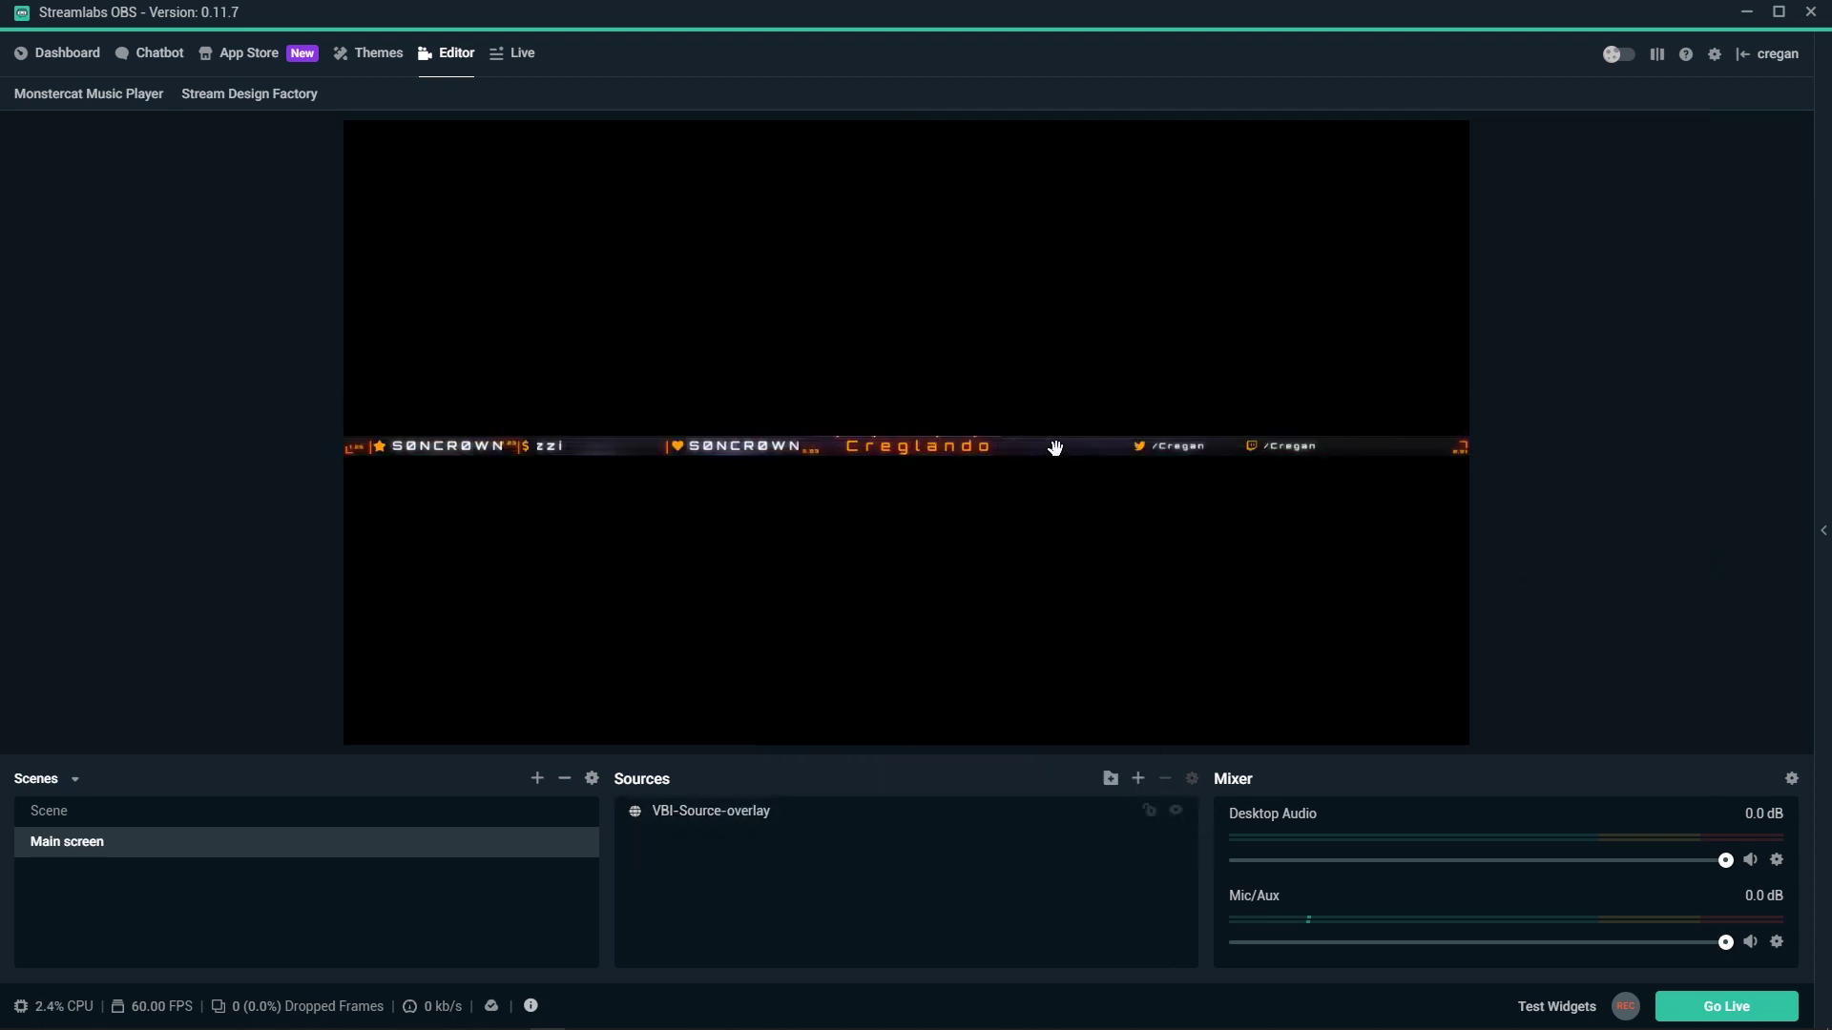
left_click_drag(1055, 441, 1061, 160)
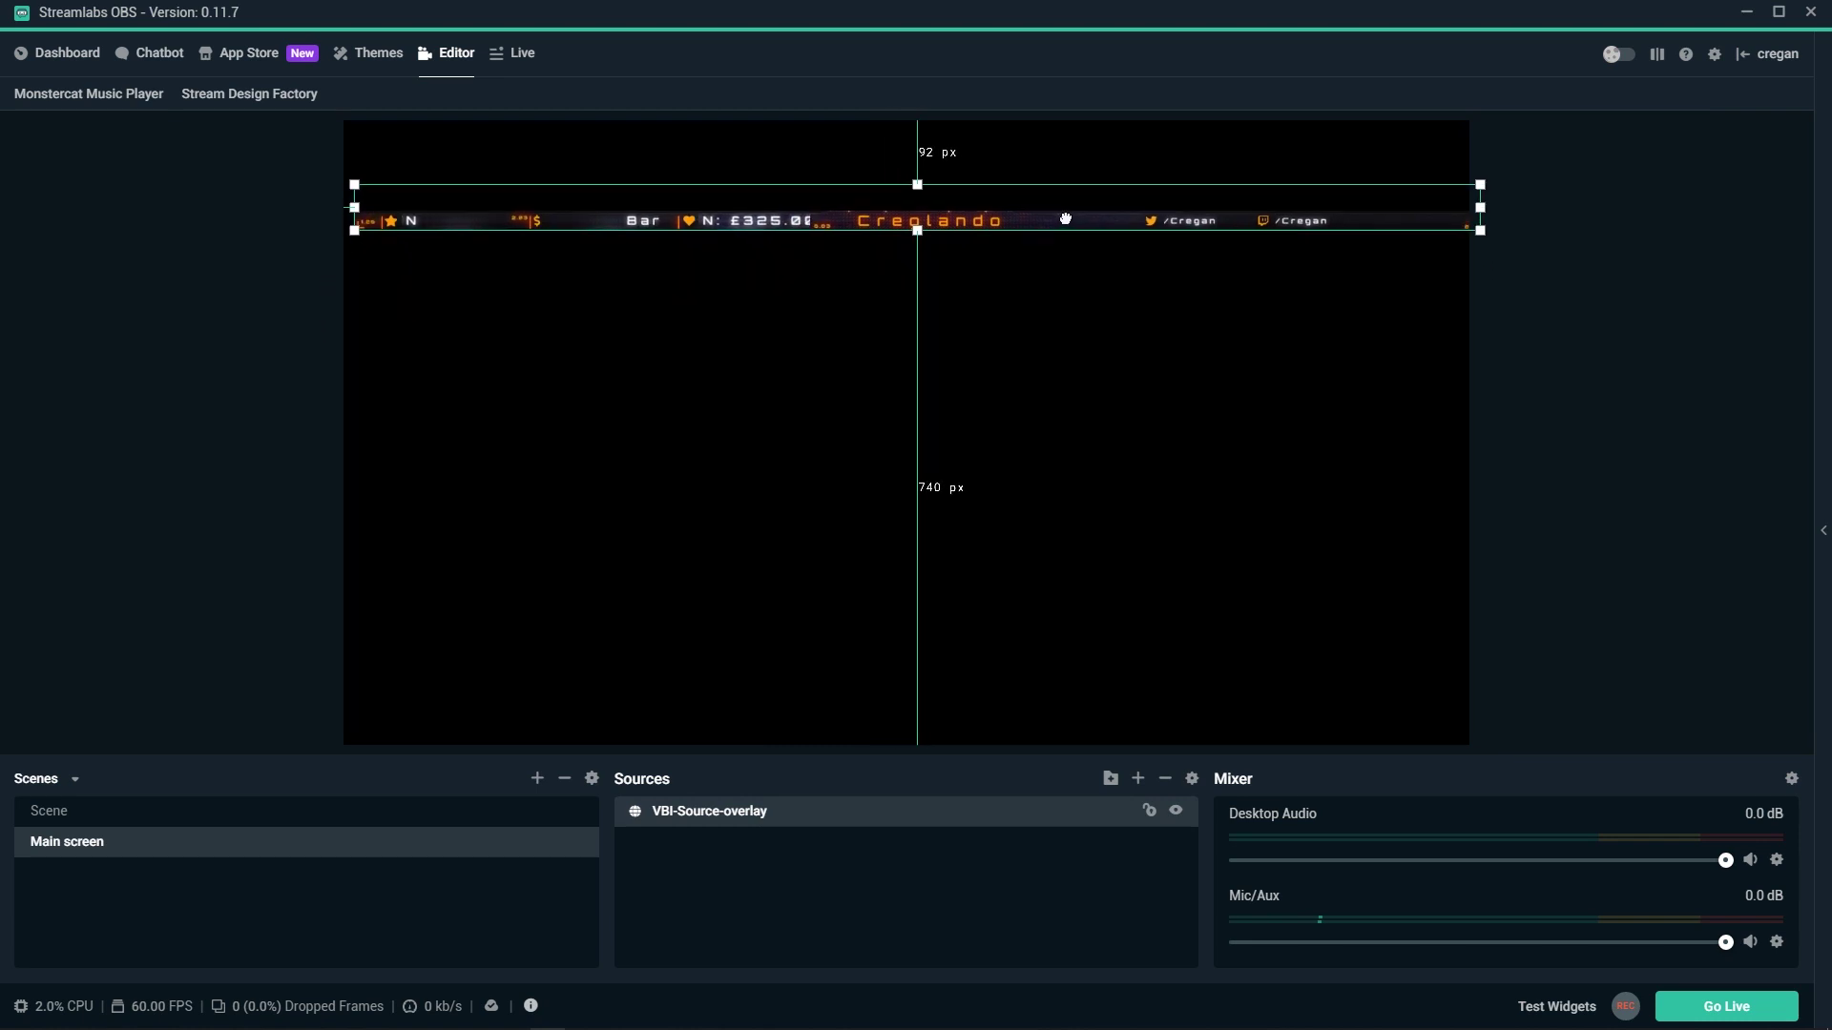
left_click_drag(1061, 161, 1067, 136)
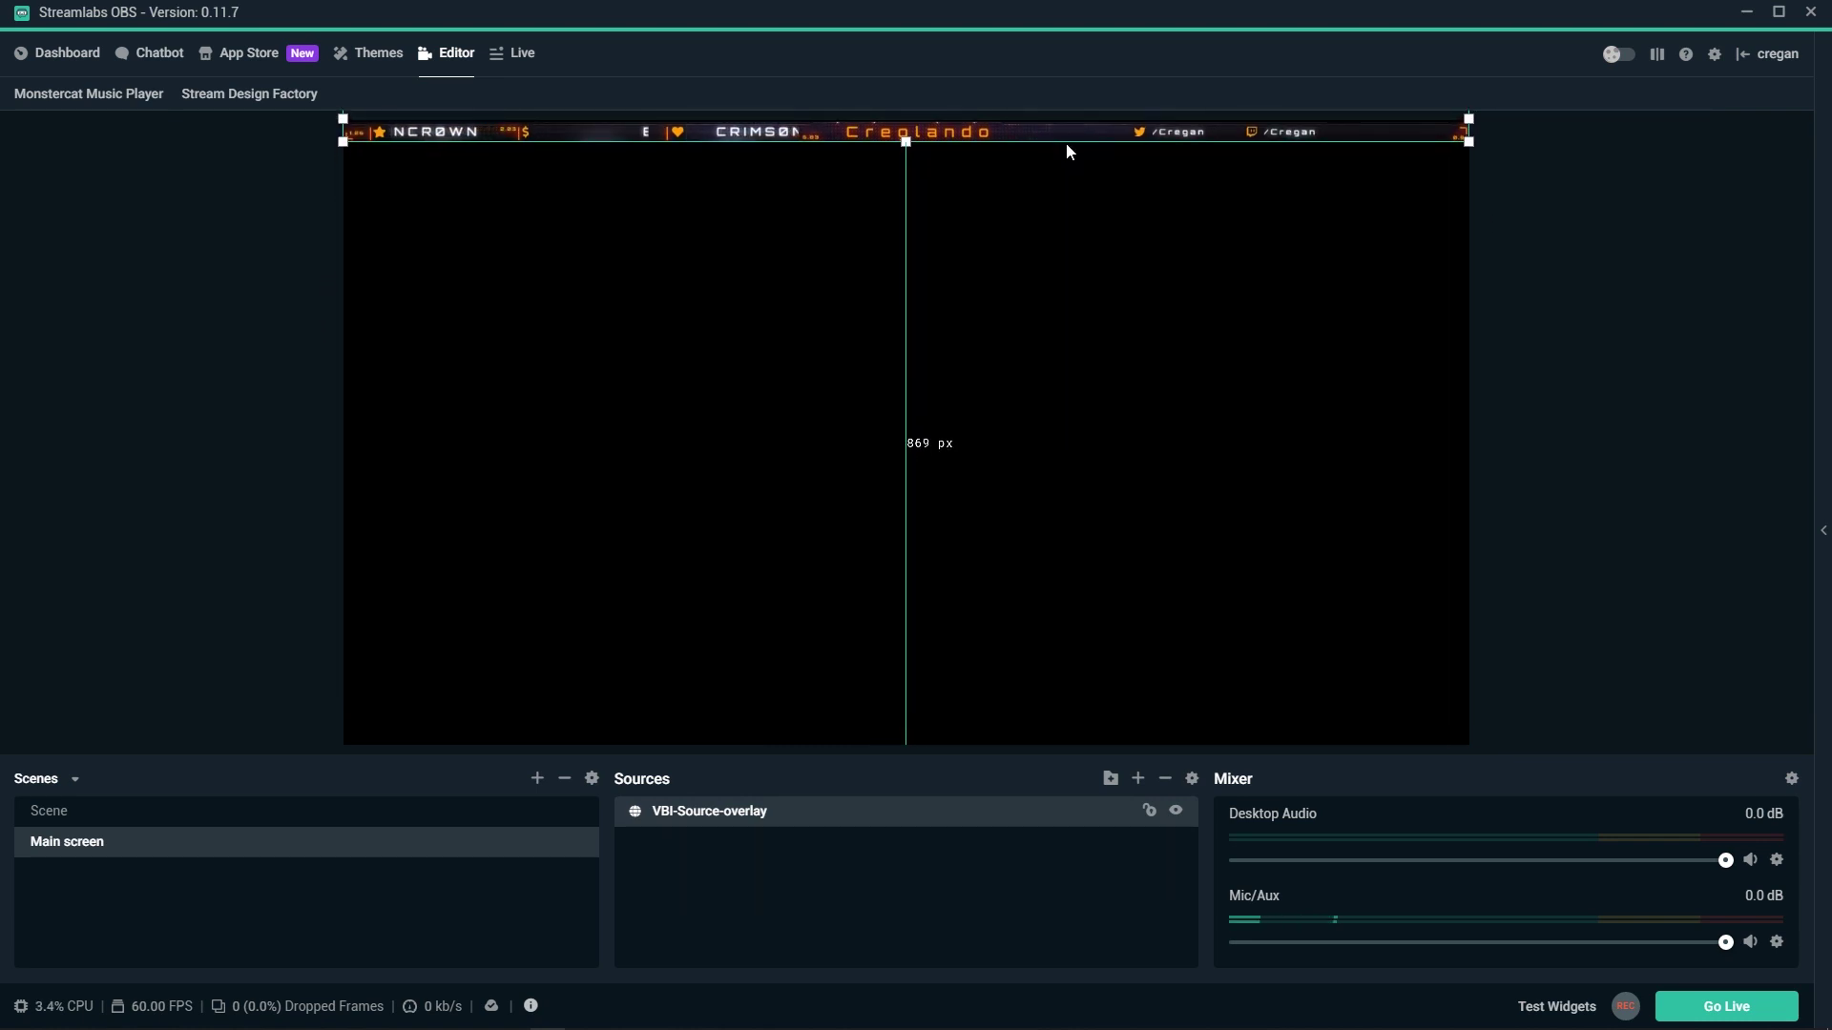
left_click(1582, 197)
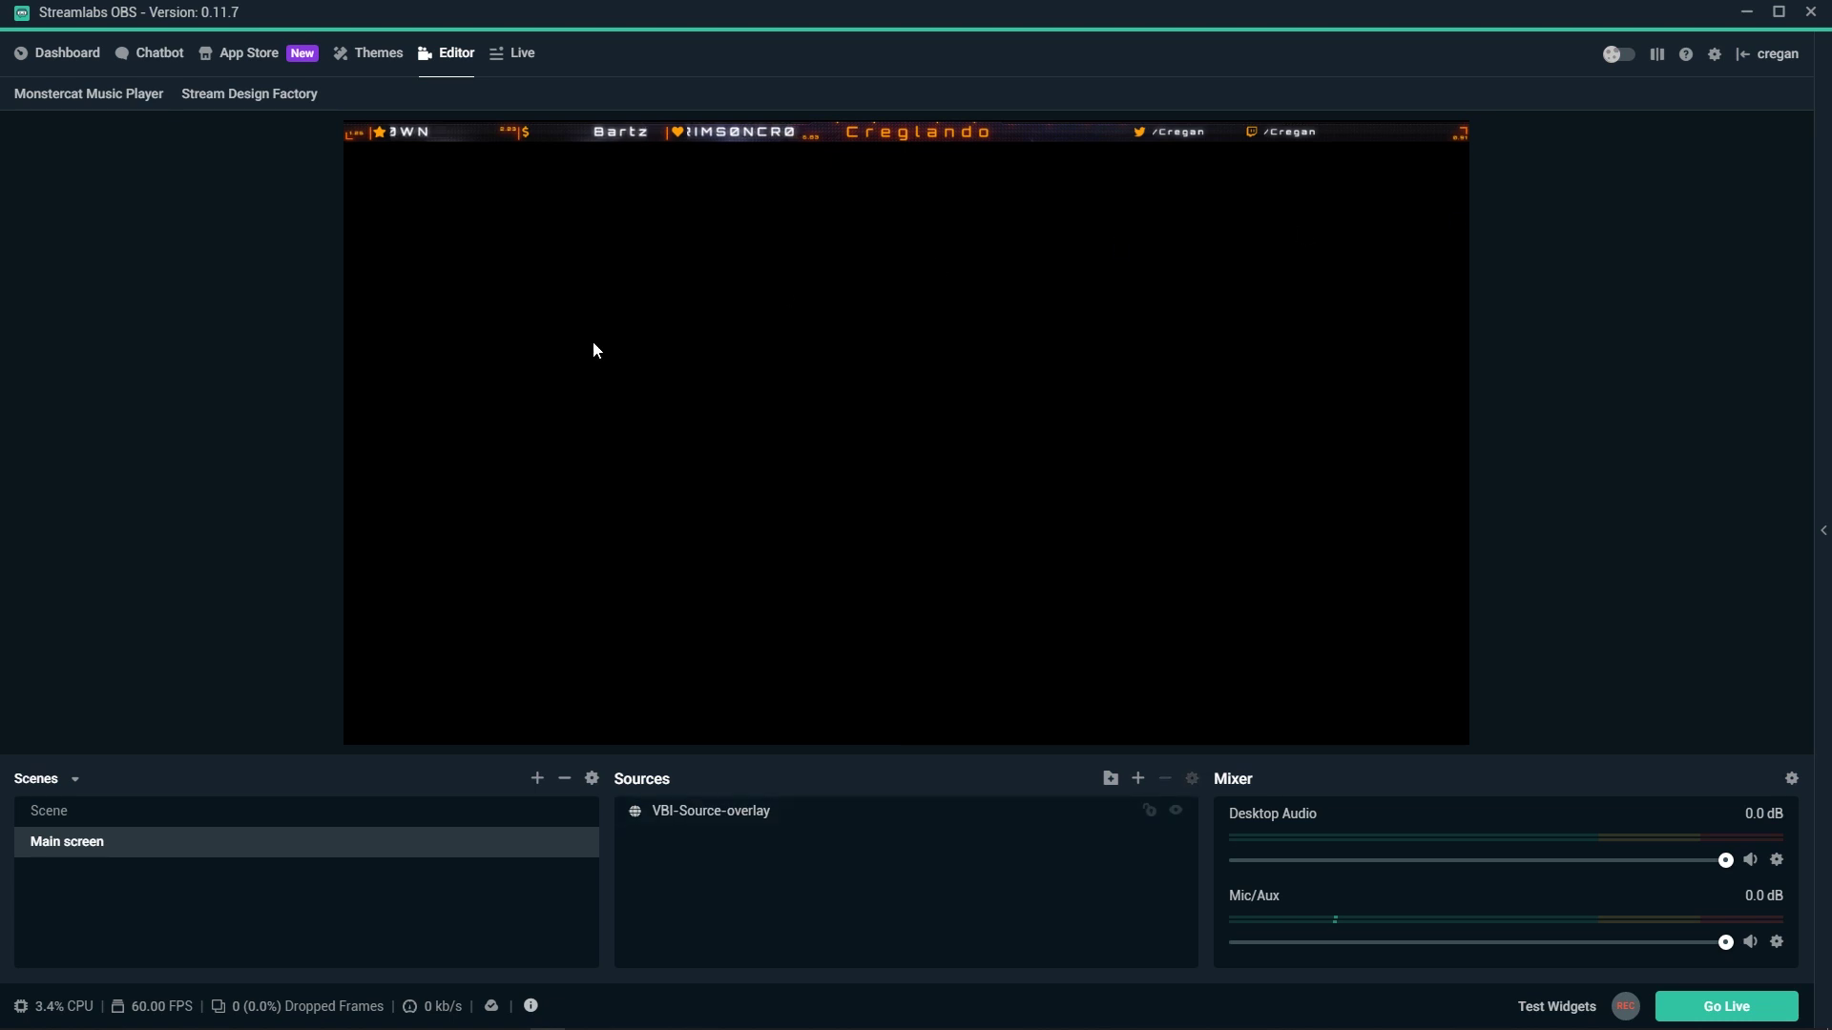
left_click(249, 94)
Add a design source with the Animated 16:9 camera frame style and save it
left_click(144, 291)
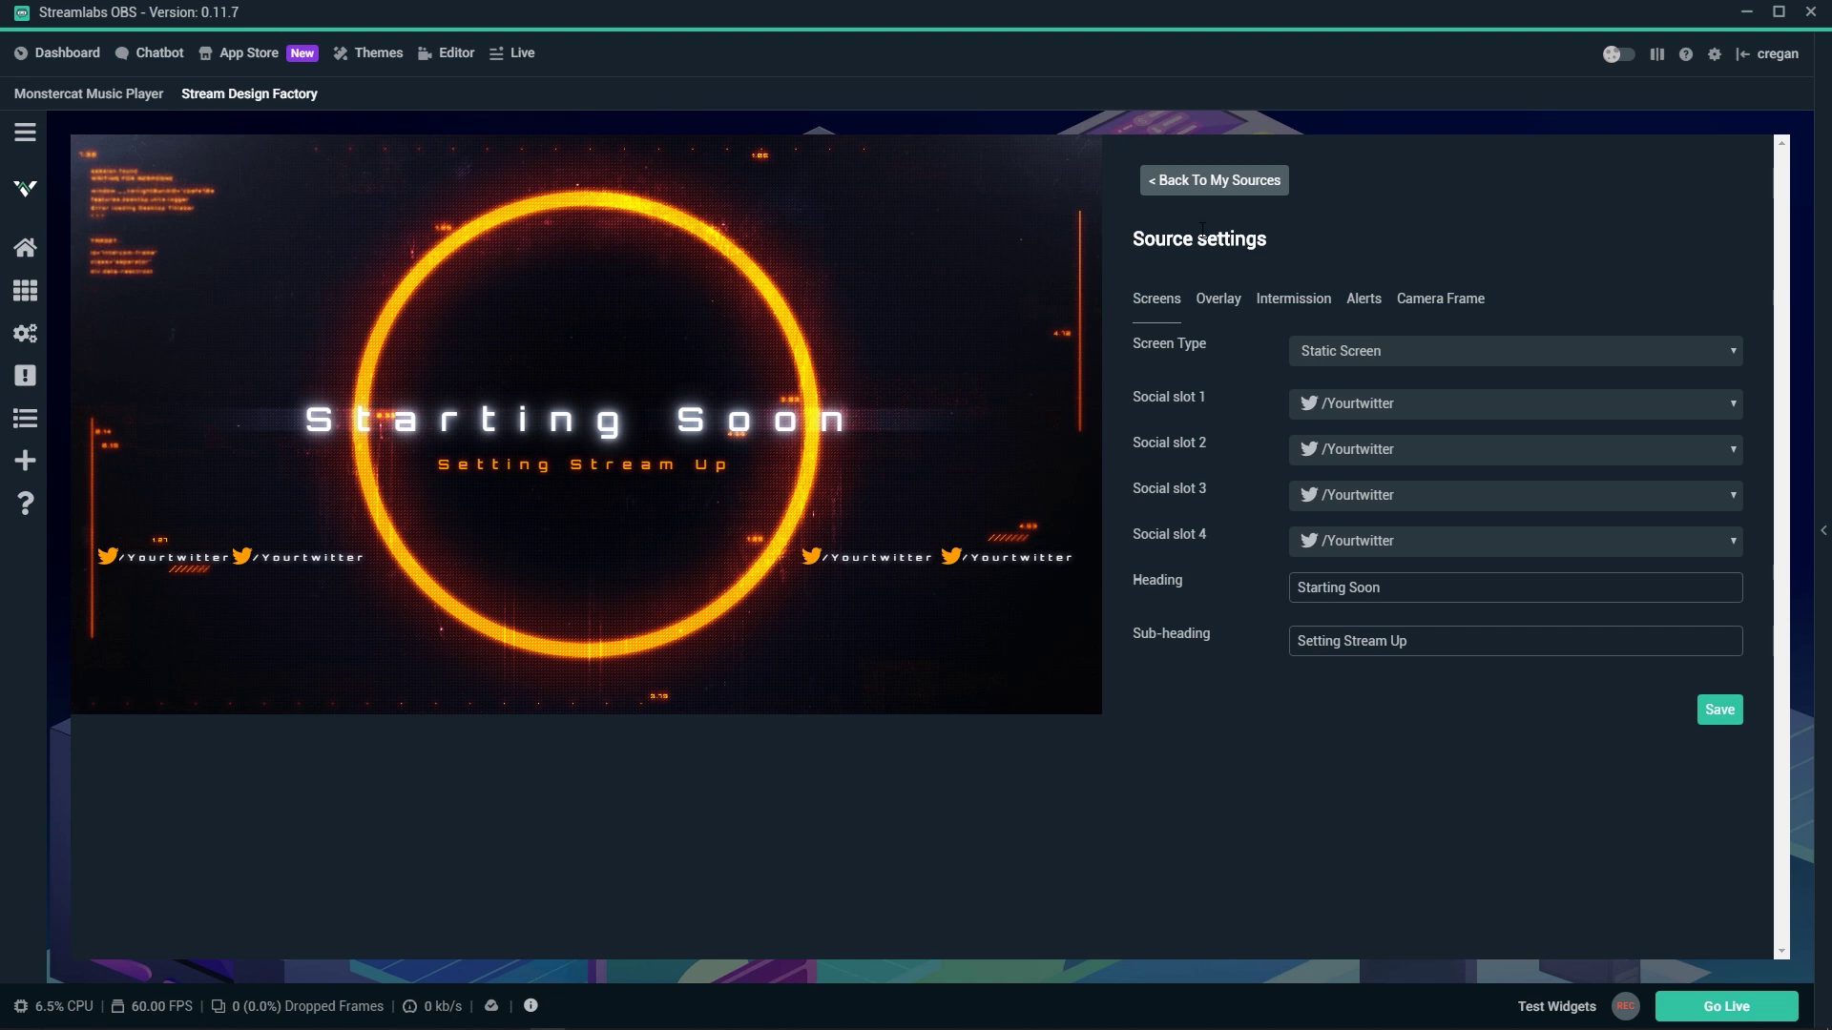
left_click(1219, 298)
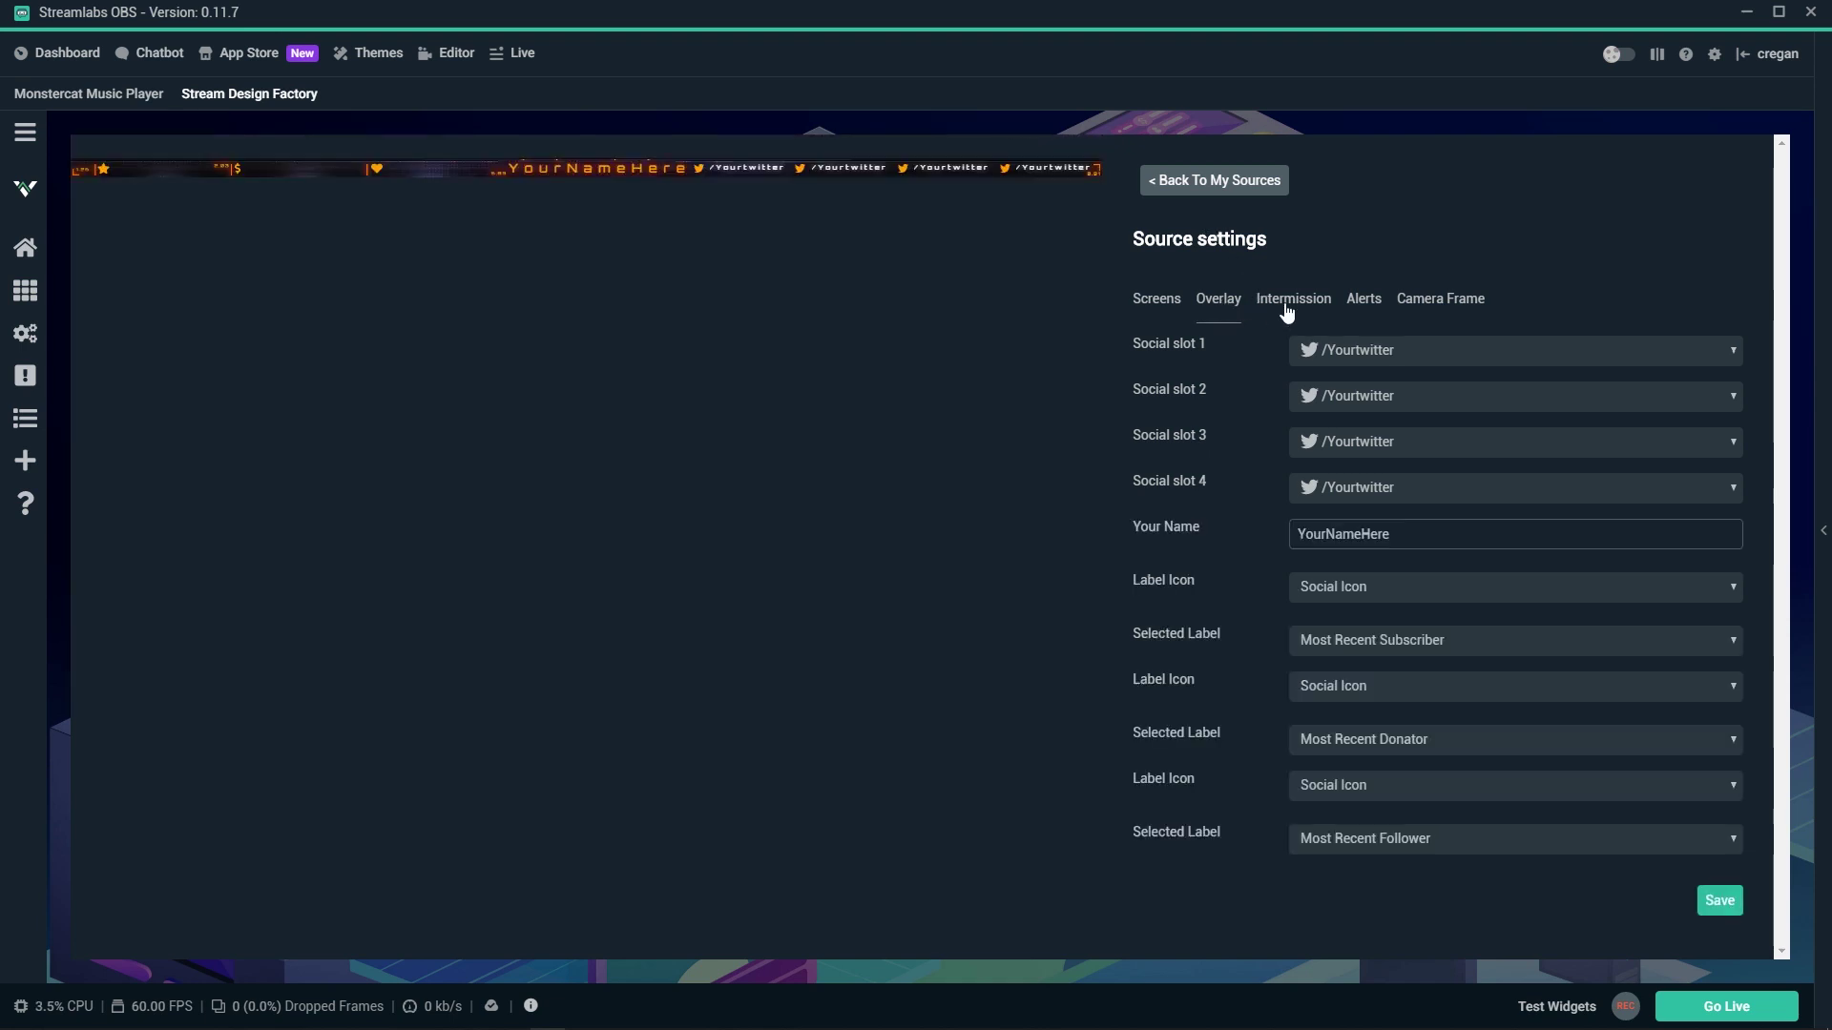
left_click(1426, 309)
left_click(1515, 350)
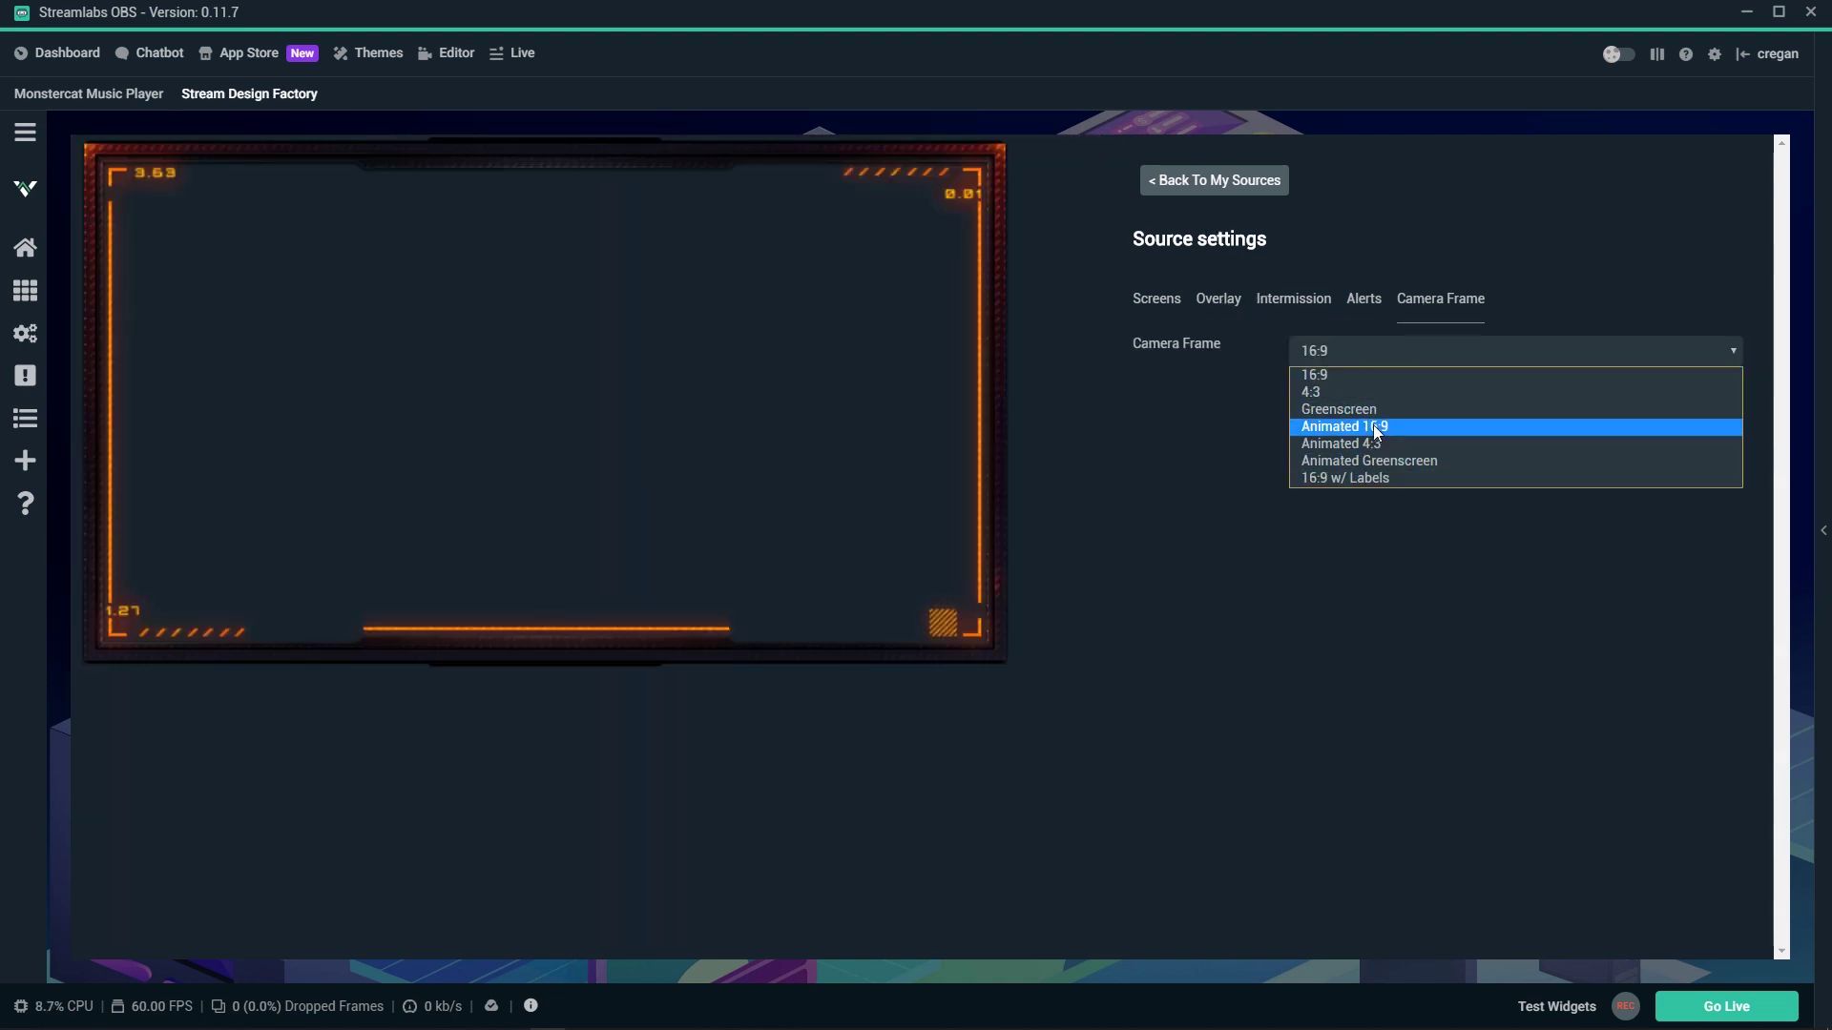
left_click(1376, 428)
left_click(1720, 418)
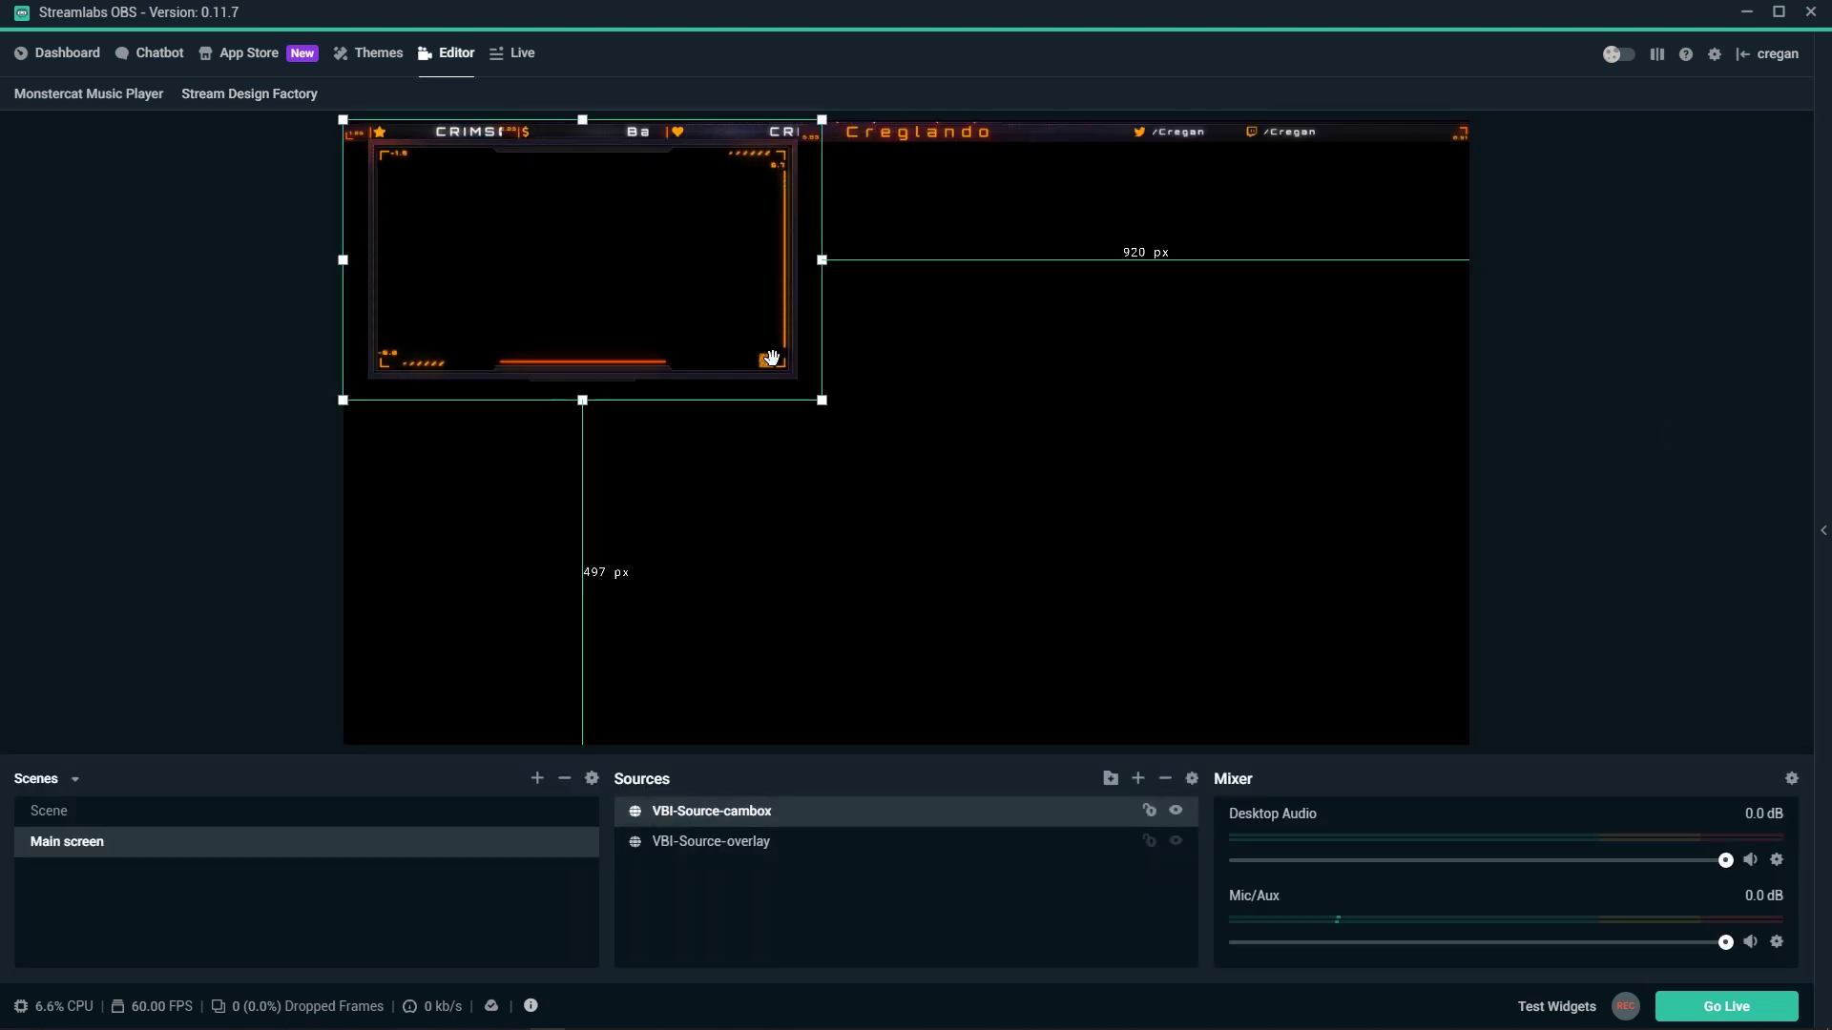
Move the animated camera frame to the top right and shrink it beneath the overlay bar
left_click_drag(772, 359, 1216, 415)
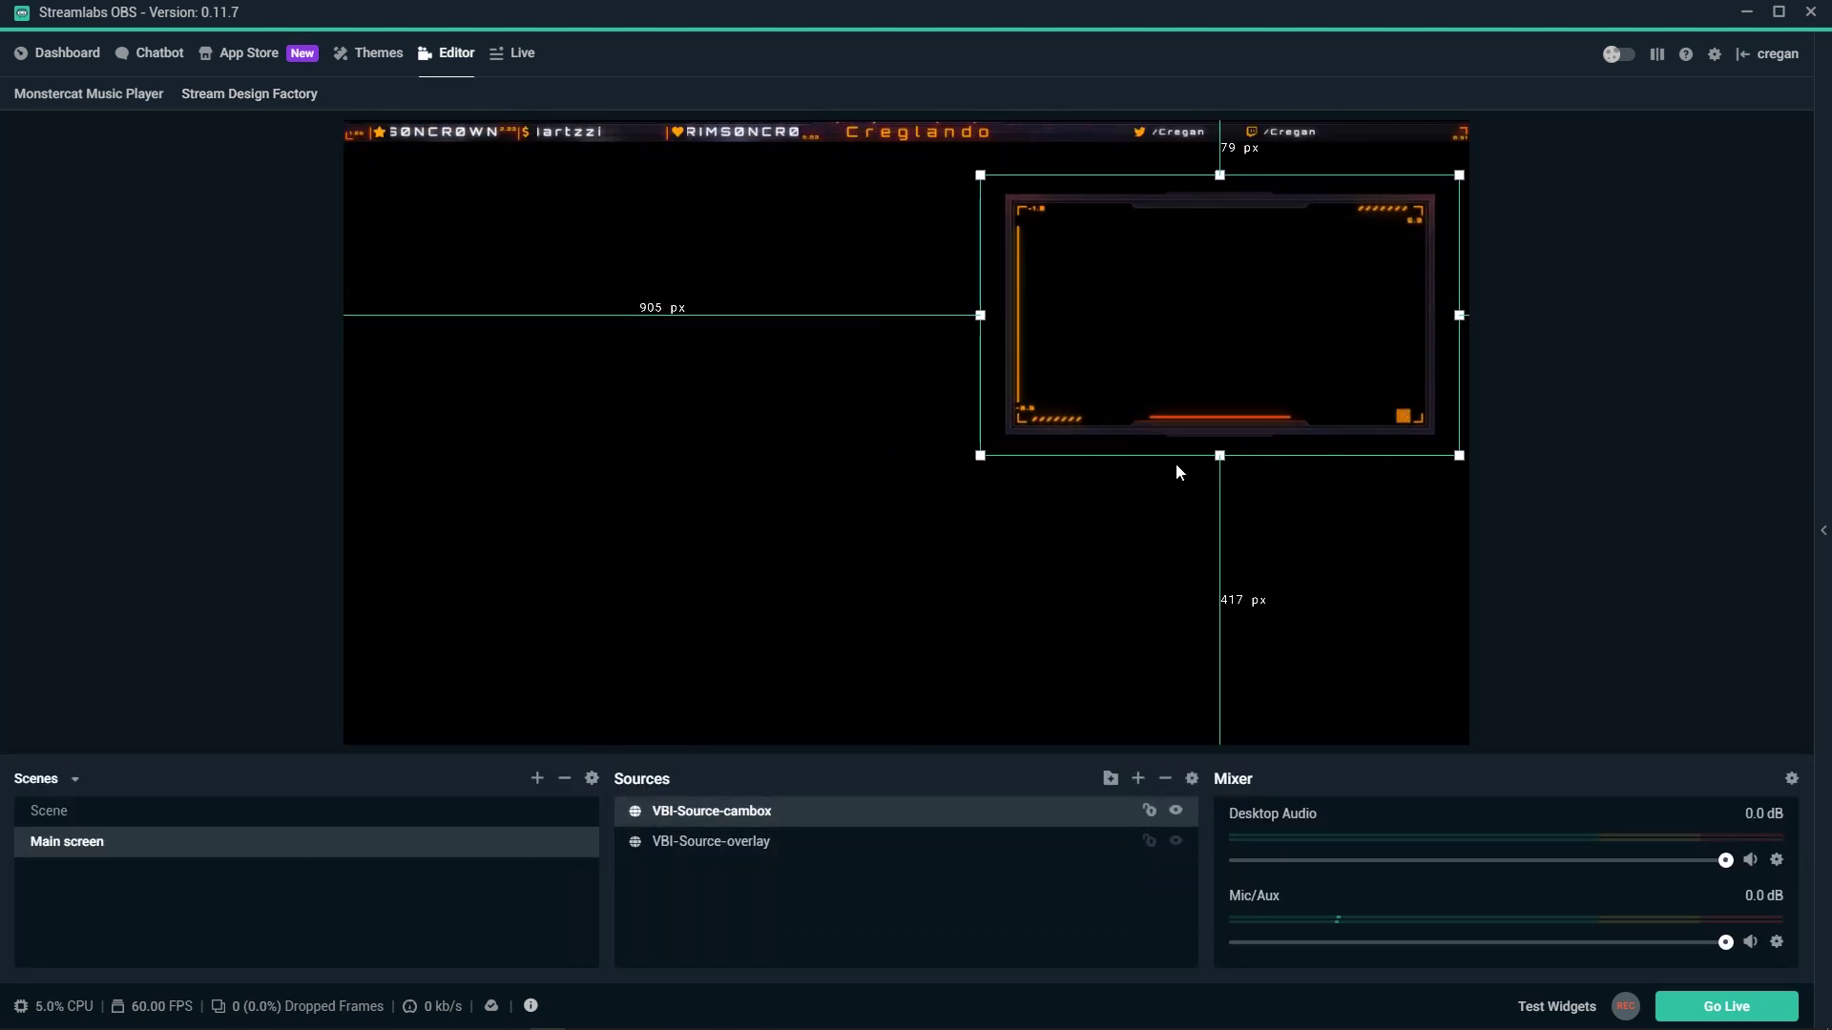
mouse_move(979, 455)
left_mouse_down()
mouse_move(1146, 357)
mouse_move(1186, 356)
left_mouse_up()
left_click(1679, 357)
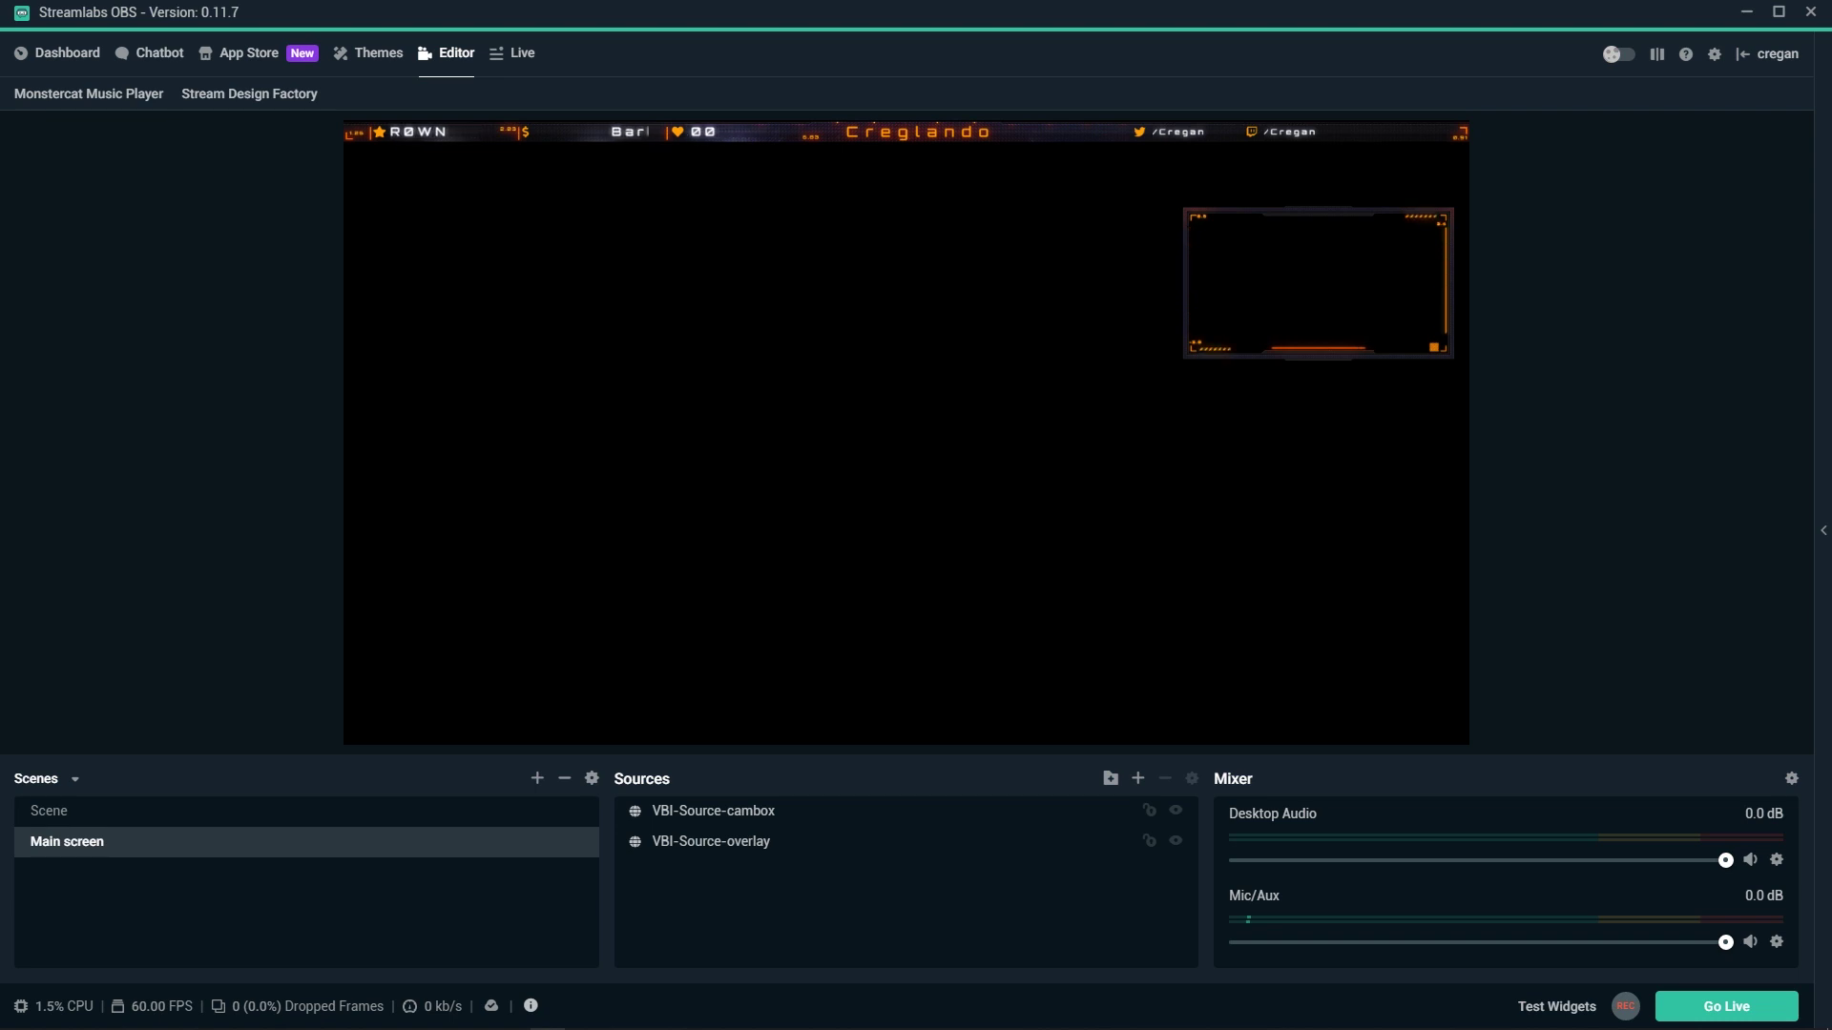
View Stream Design Factory's Help & Support page, then return to its Home welcome page
left_click(281, 95)
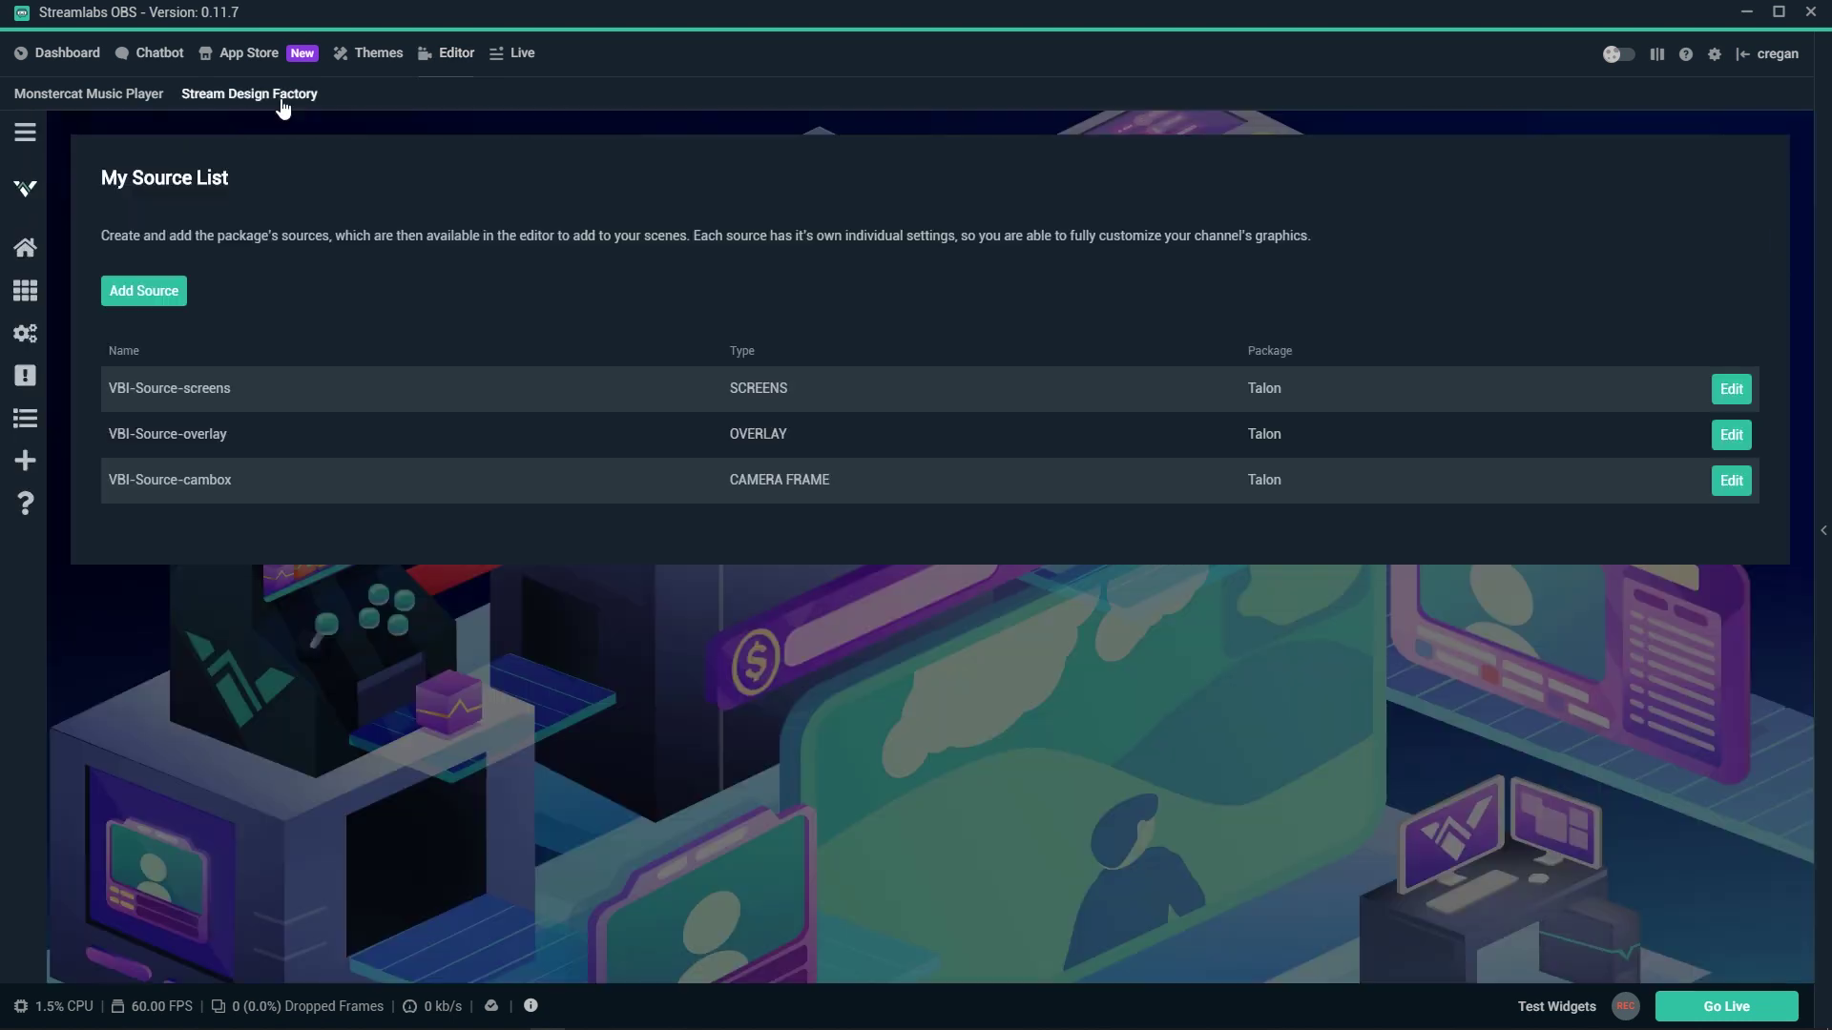
left_click(27, 139)
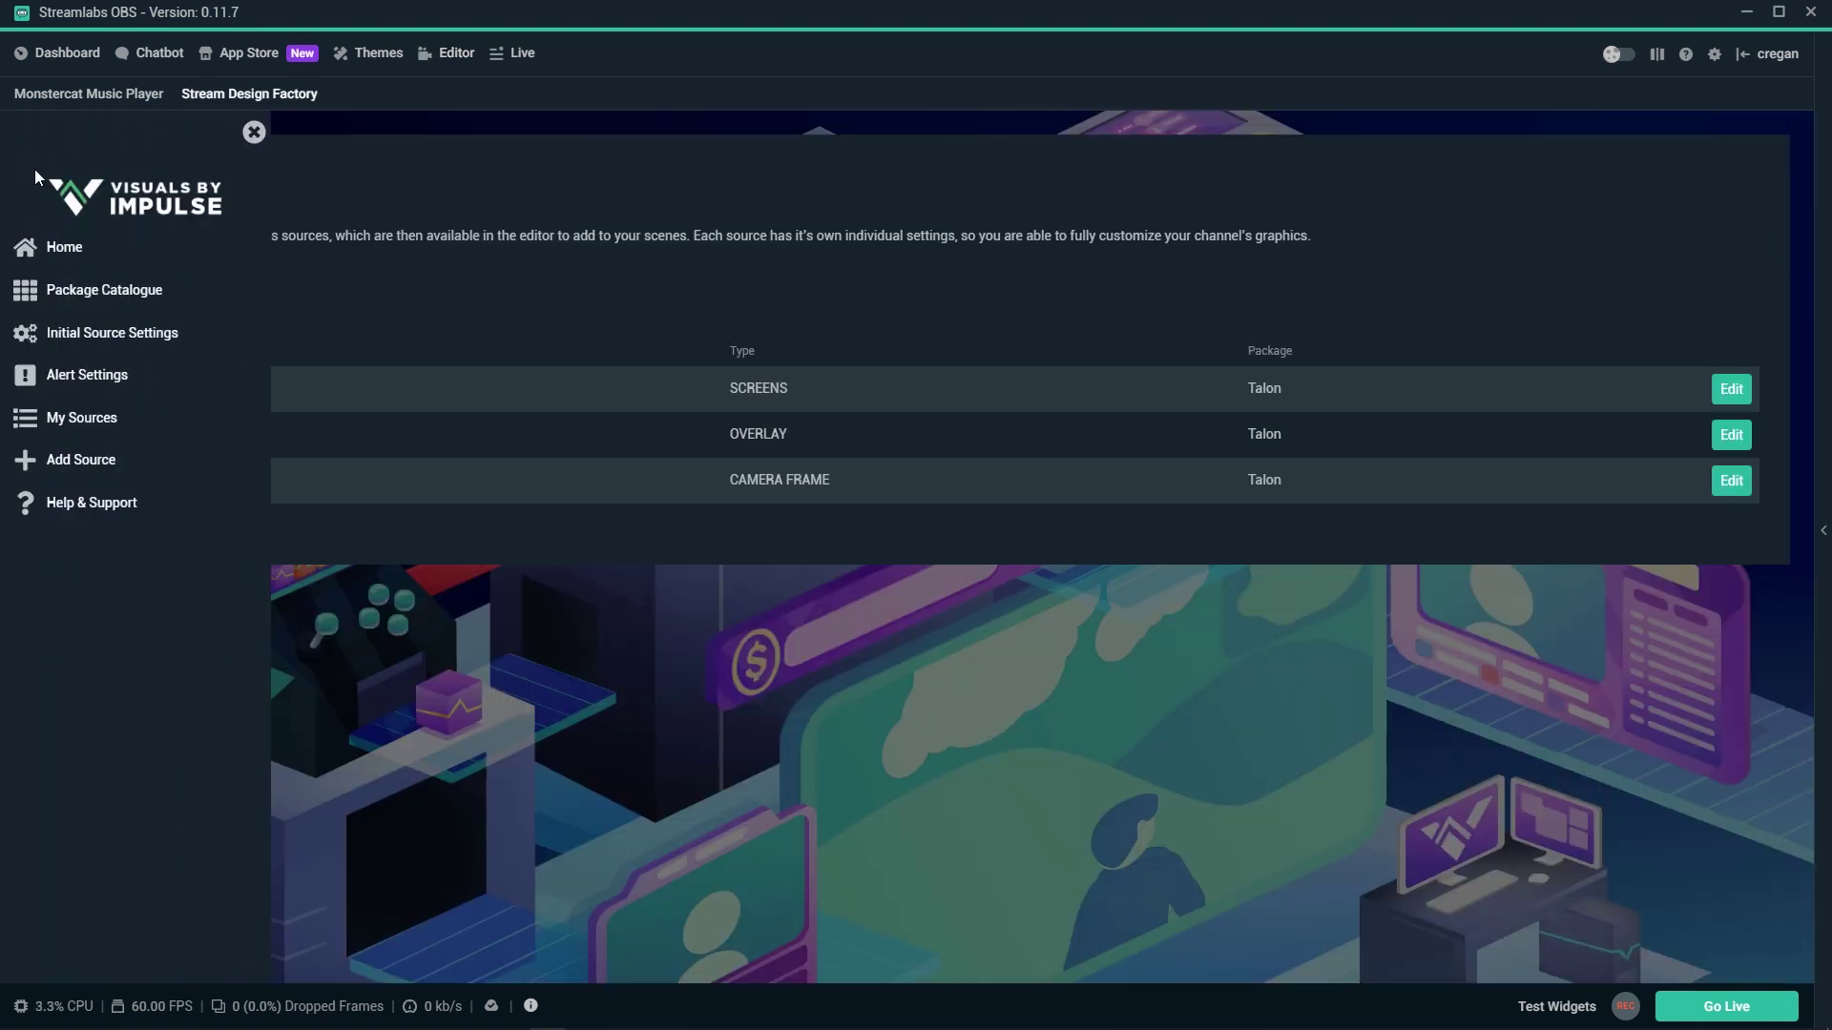
left_click(82, 506)
left_click(269, 132)
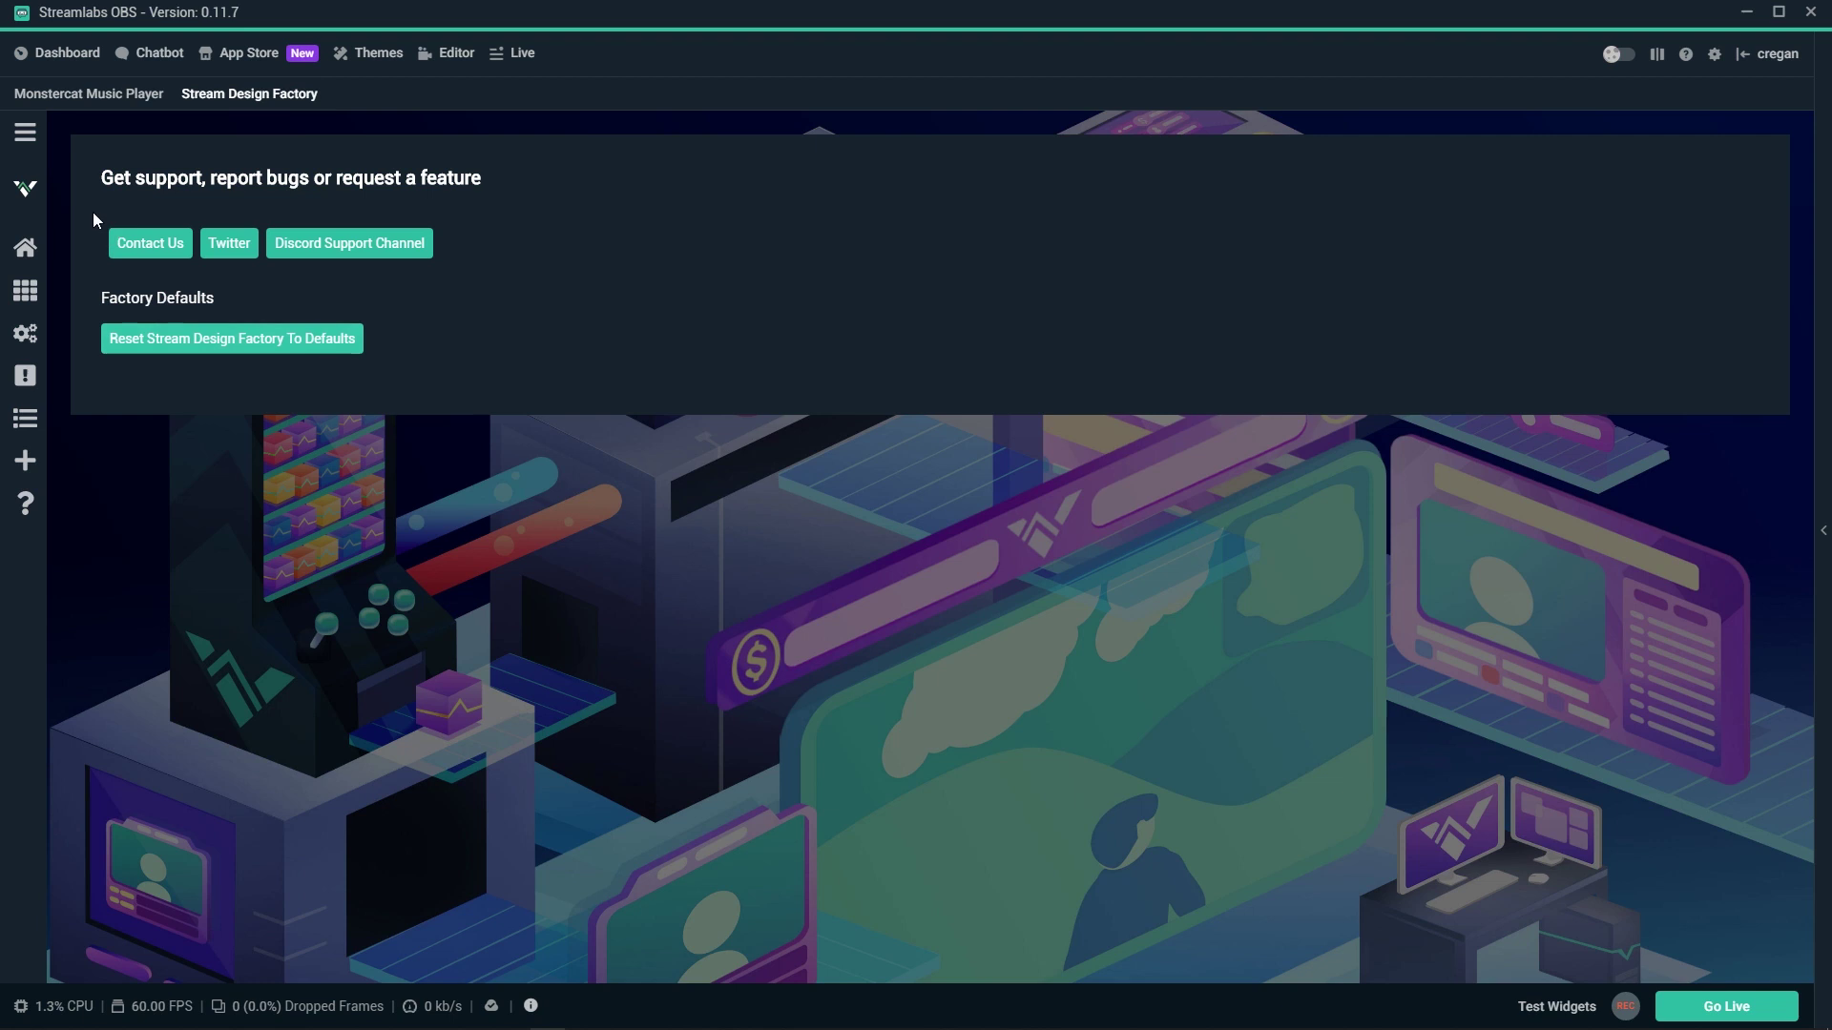
left_click(27, 136)
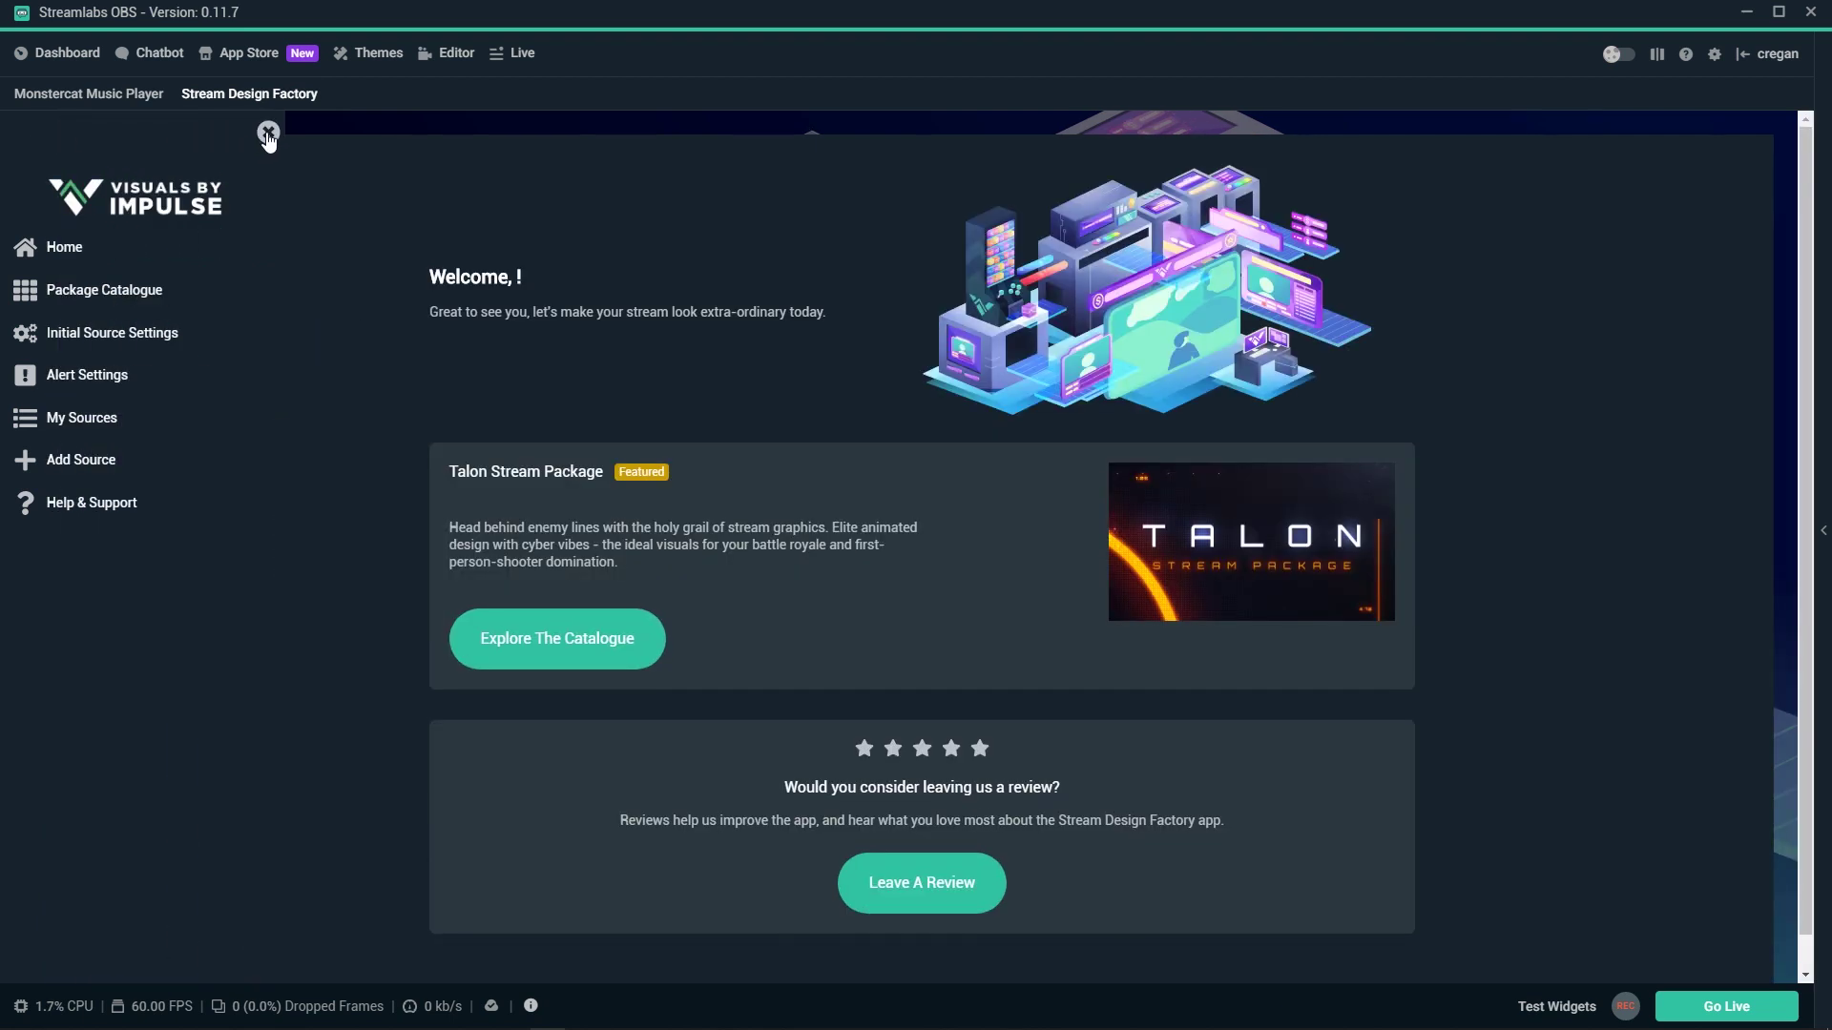
left_click(266, 132)
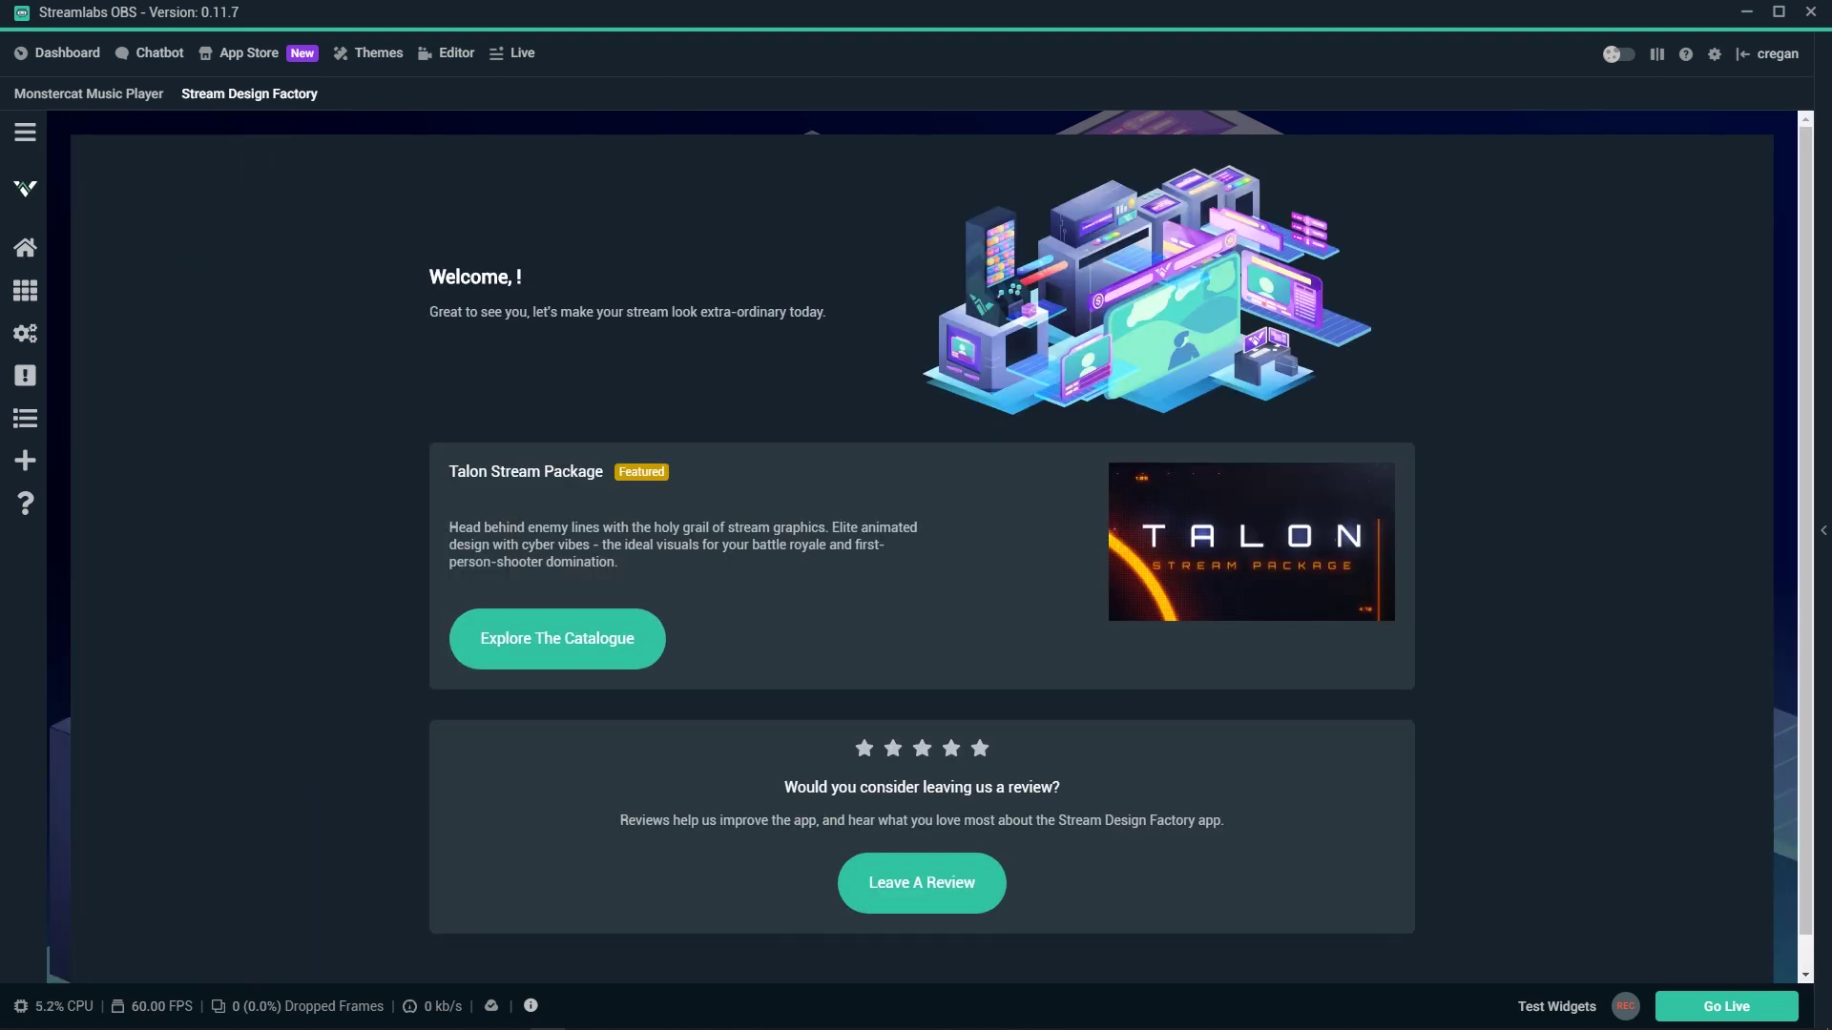